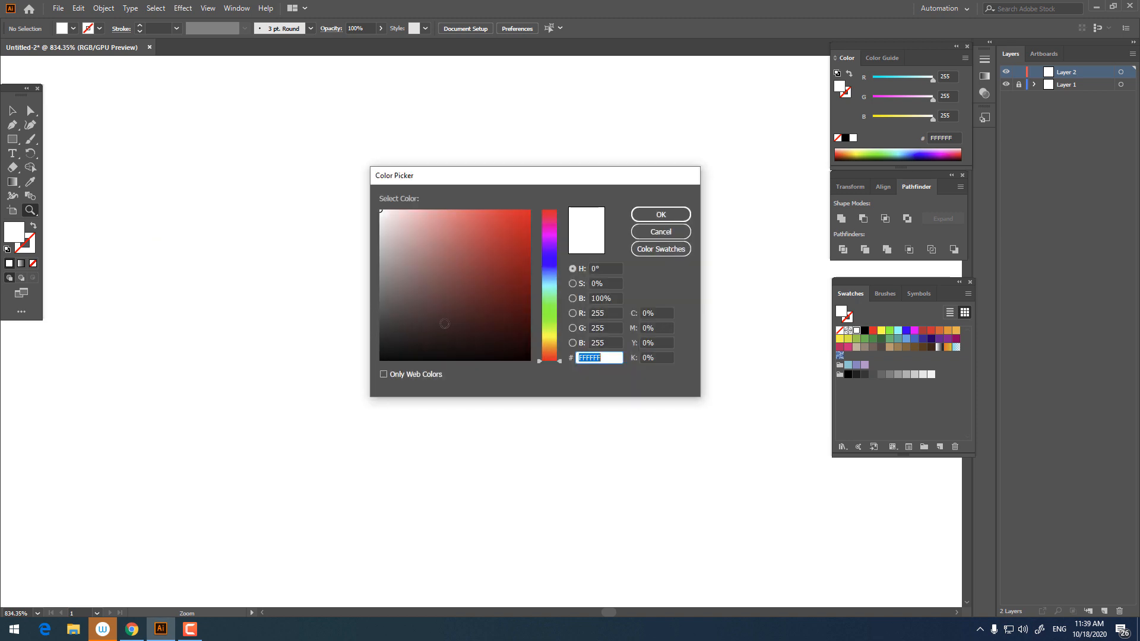
Step: Set the fill colour to light blue A4DDEA
left_click_drag(548, 266, 550, 280)
left_click(435, 220)
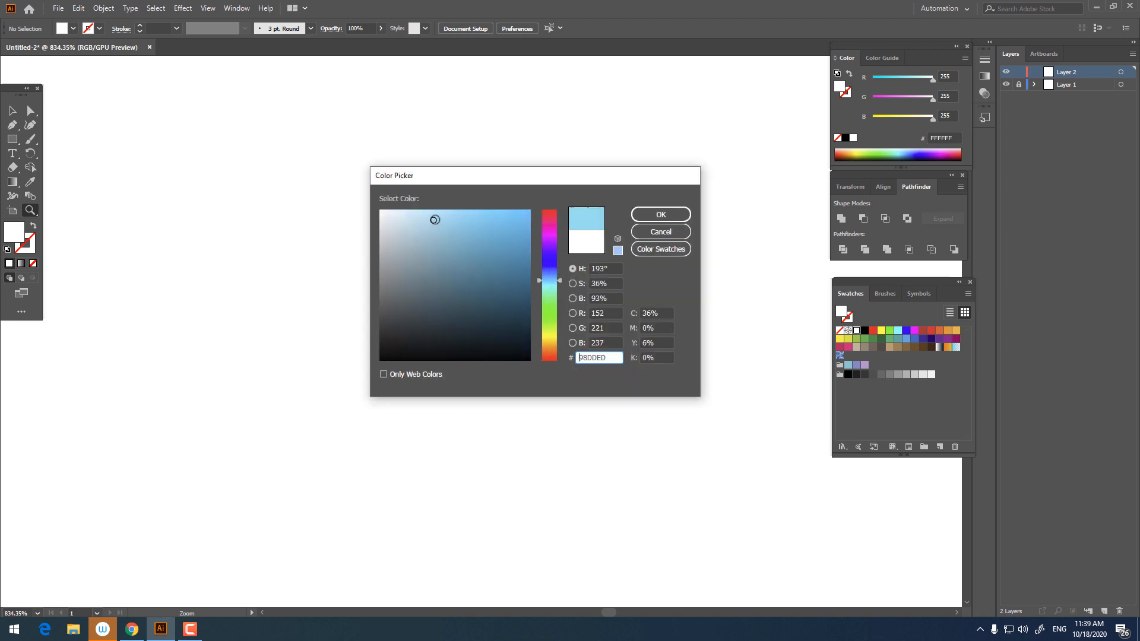
left_click(661, 215)
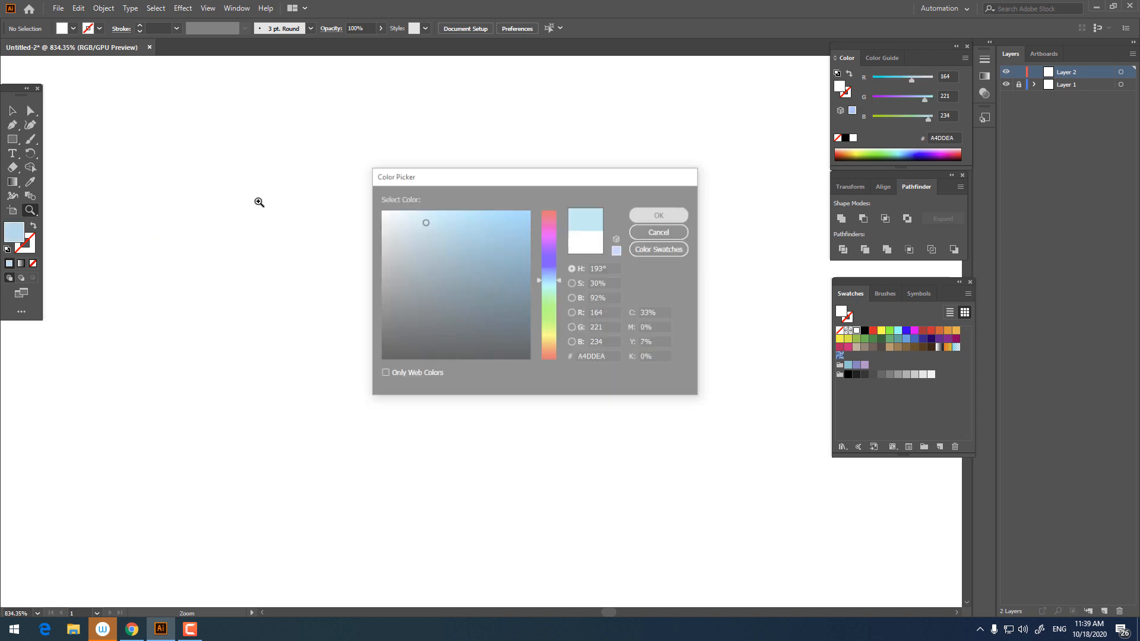
Step: Draw a tall light-blue rectangle about 20.7 pt wide and 52 pt high for the bottle body
left_click(12, 139)
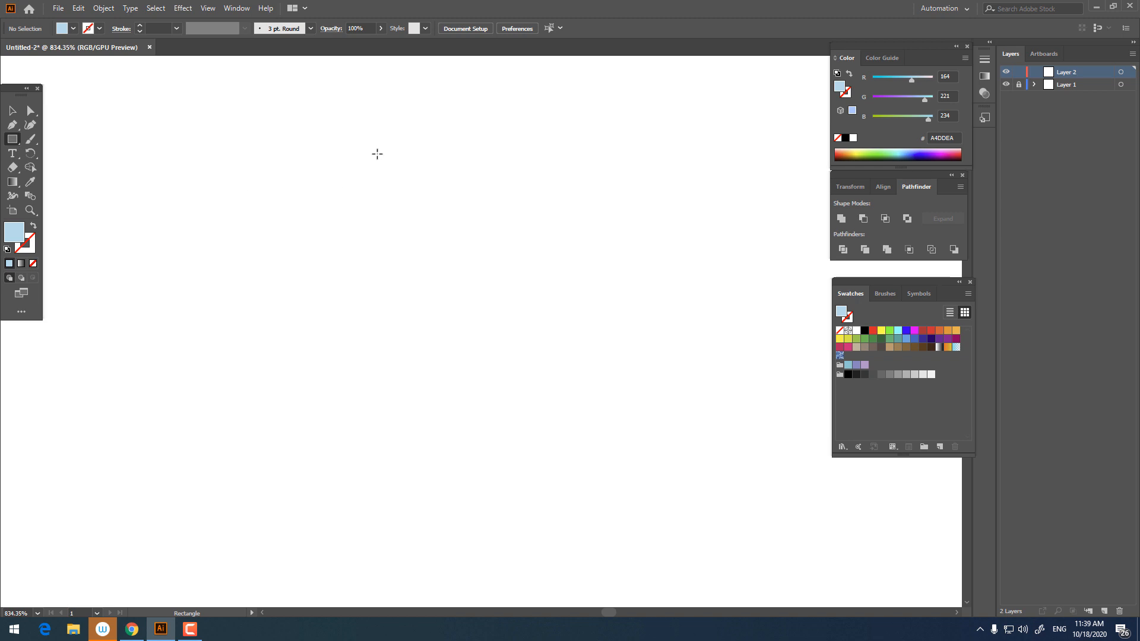
left_click_drag(377, 154, 491, 441)
left_click(11, 110)
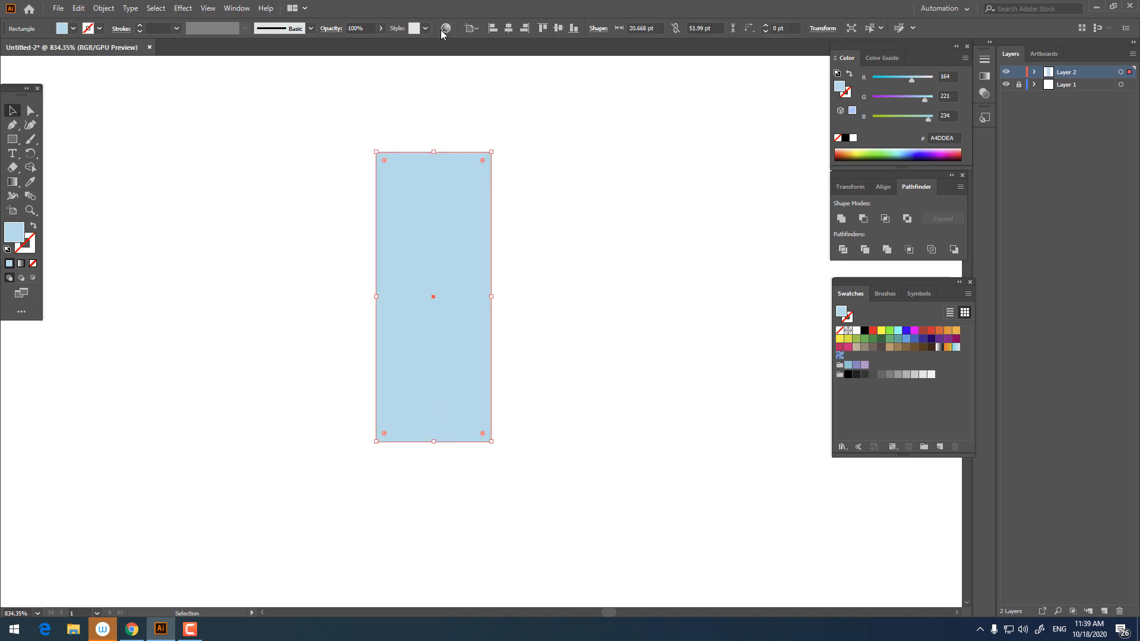
Step: Centre the rectangle horizontally and vertically on the artboard and shift it straight down slightly
left_click(509, 29)
left_click(558, 29)
left_click(641, 287)
left_click_drag(629, 350, 574, 191)
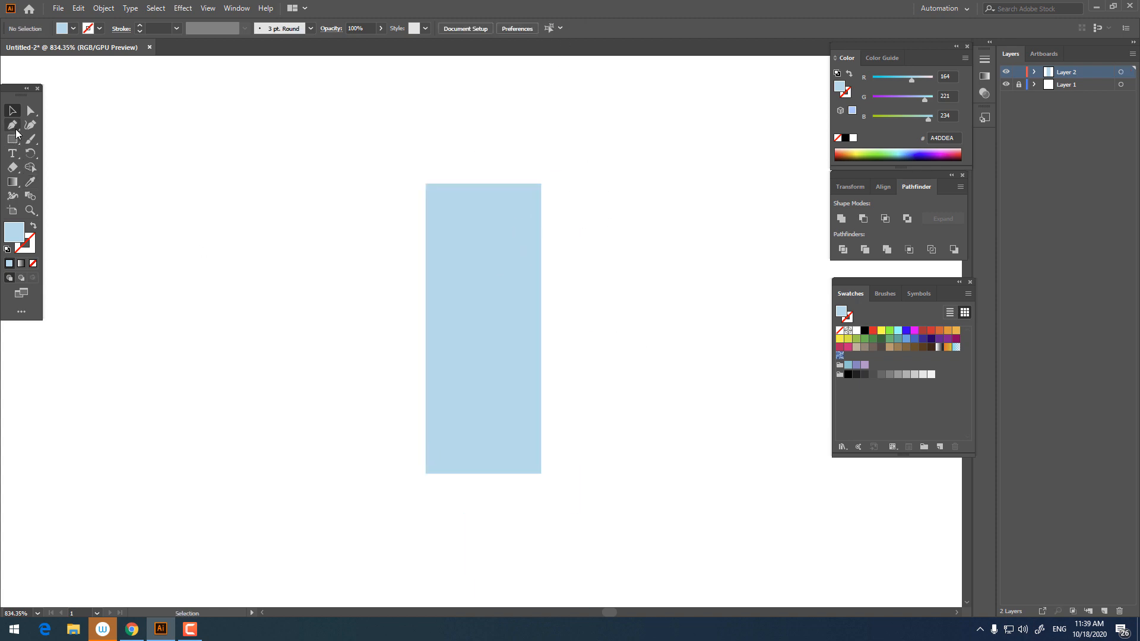
left_click_drag(483, 245, 494, 265)
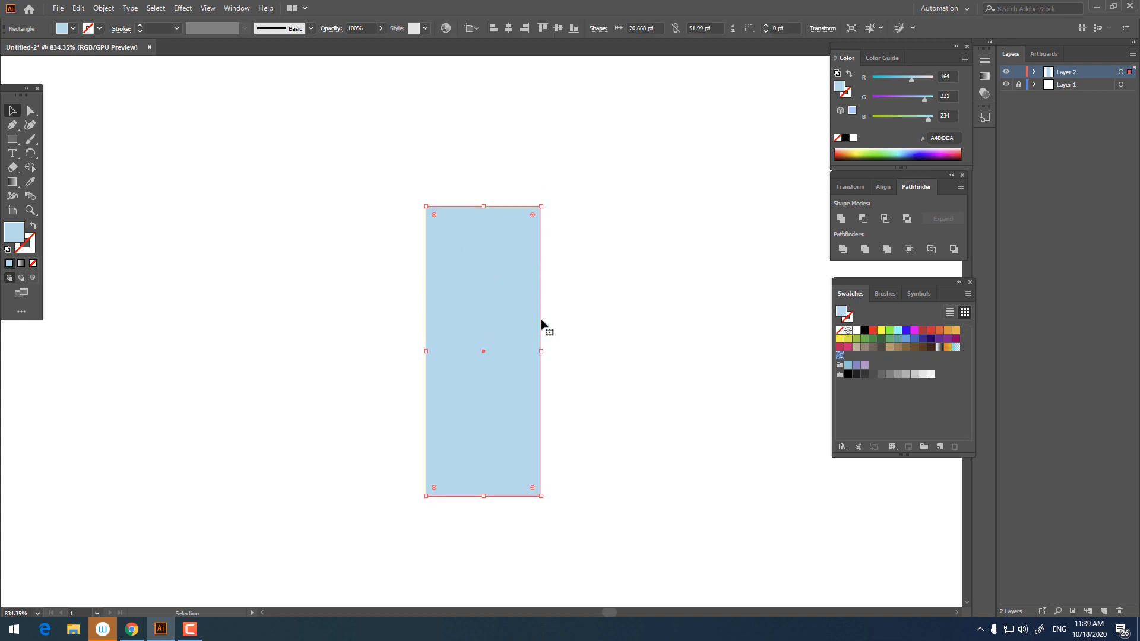
Step: Draw a cap rectangle about 14.8 × 4.7 pt just above the body and fill it with medium blue 6FA1C6
left_click(13, 139)
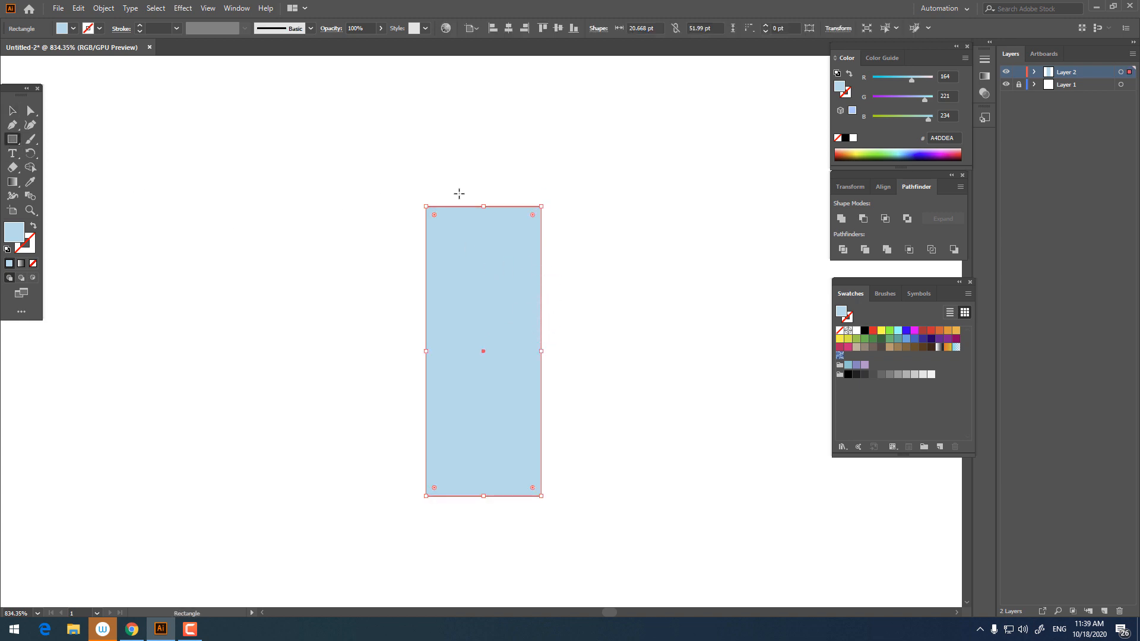
left_click_drag(454, 198, 371, 172)
double_click(14, 232)
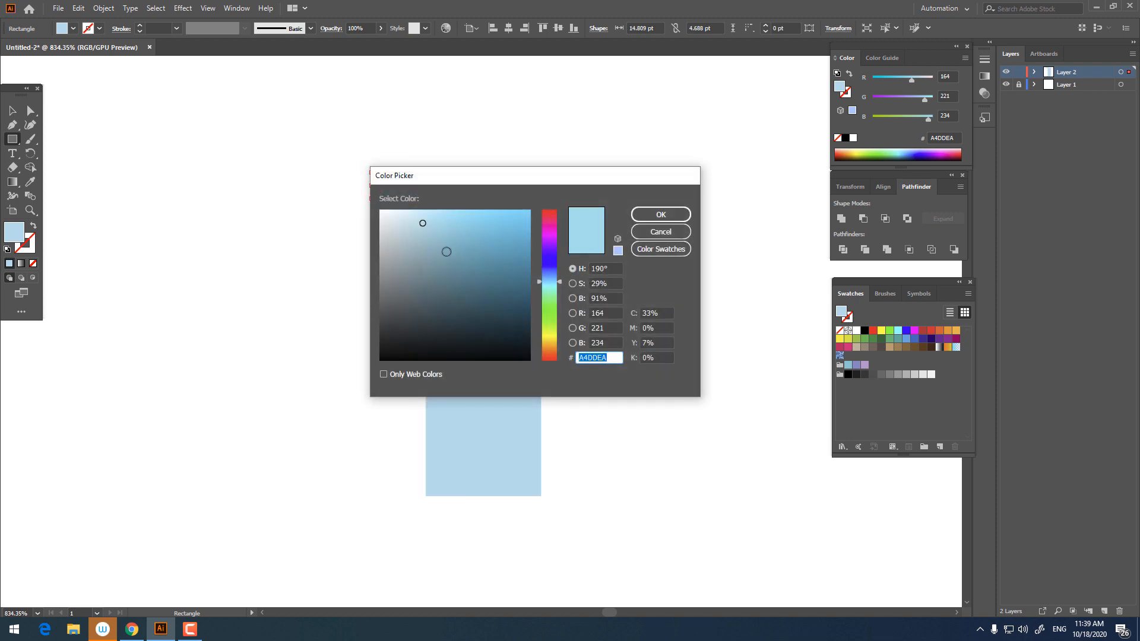
left_click(450, 257)
left_click(550, 274)
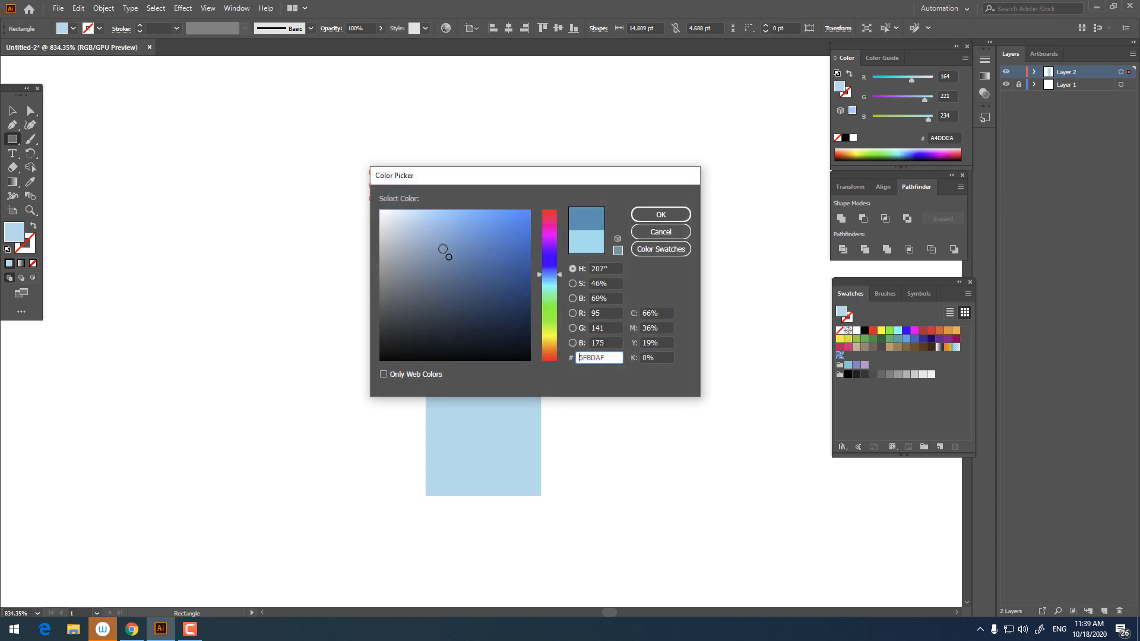
left_click(446, 241)
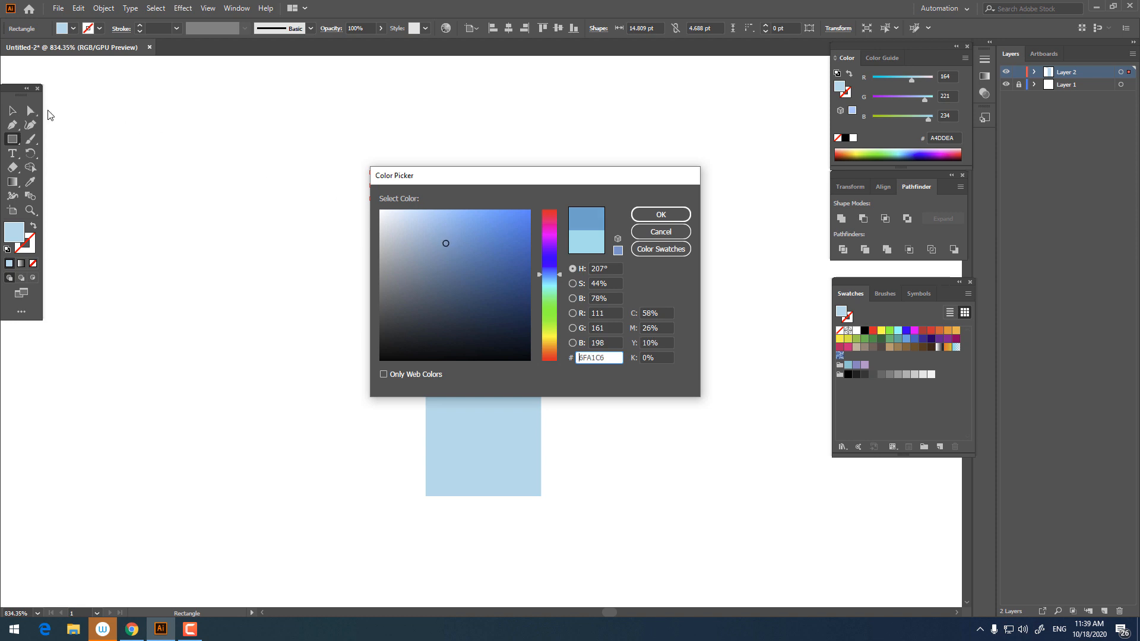
left_click(661, 215)
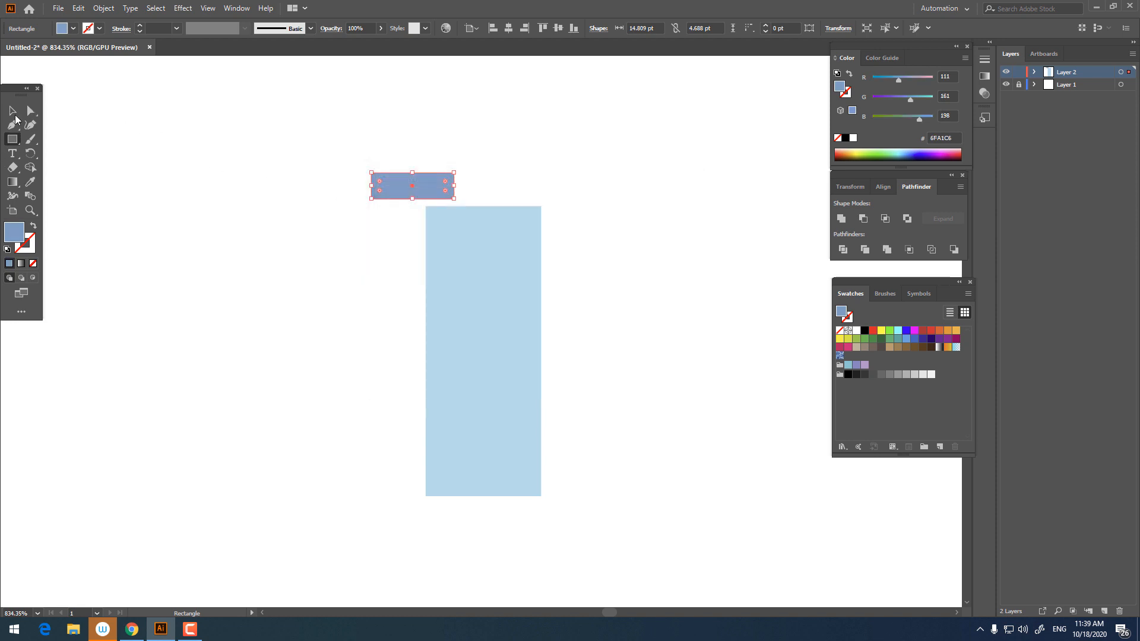
Step: Align the cap and body rectangles to each other by their horizontal centres
left_click(14, 113)
left_click_drag(576, 309, 418, 185)
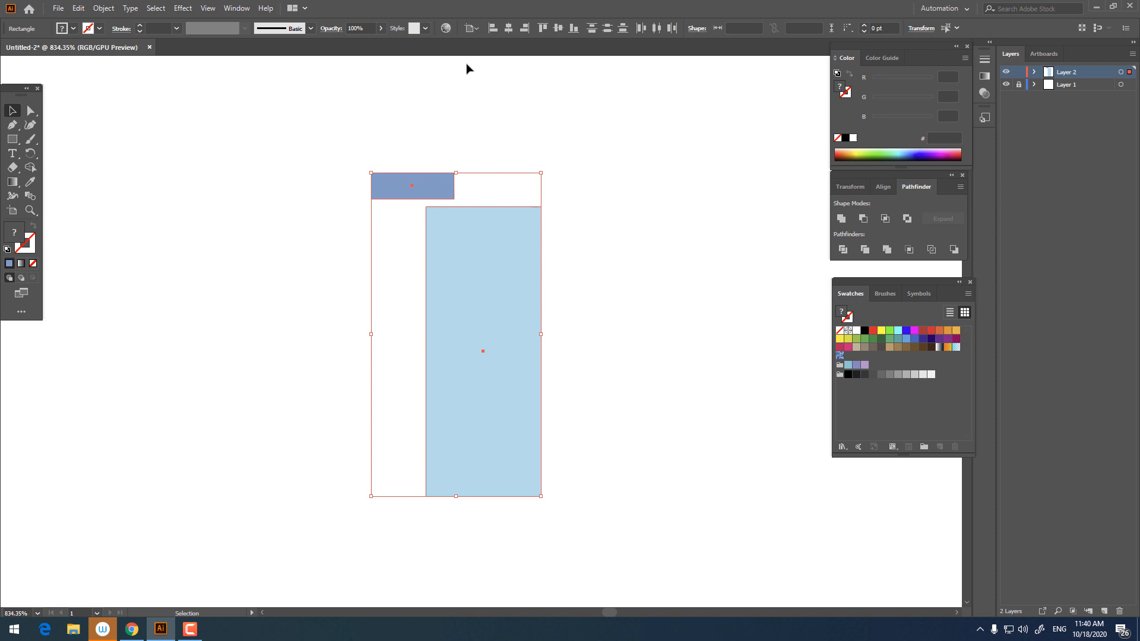
left_click(514, 29)
left_click(624, 303)
Step: Move the body rectangle up against the cap so its top-left corner meets the midpoint of the cap's lower edge
key("z")
left_click(572, 273)
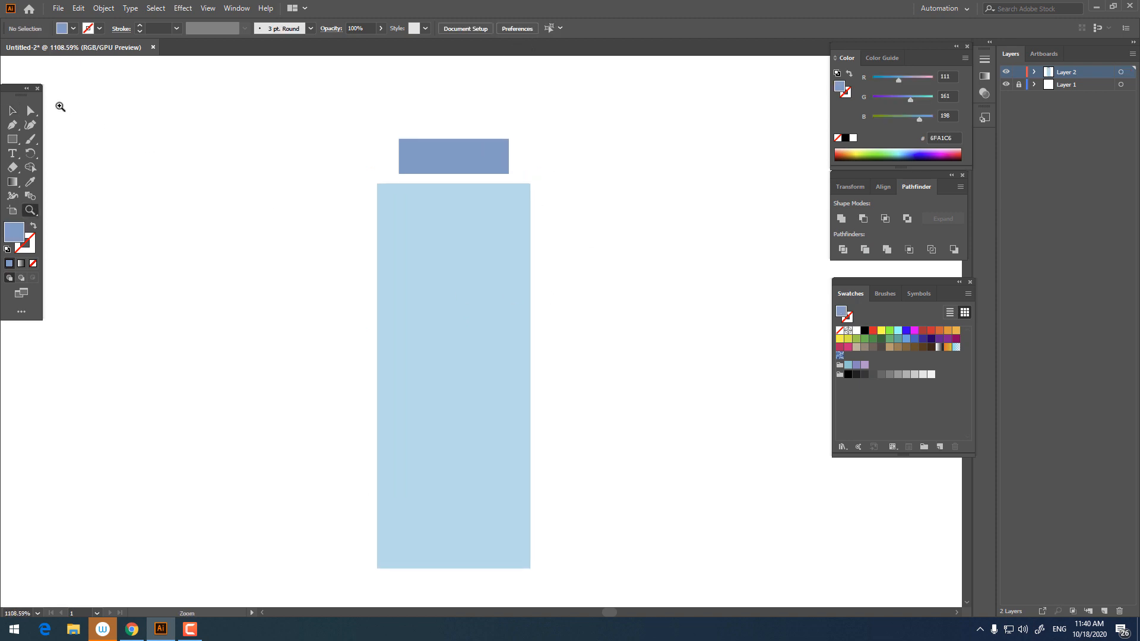
left_click(12, 113)
left_click_drag(481, 240, 556, 245)
left_click(681, 356)
left_click_drag(669, 354, 653, 335)
left_click_drag(567, 280, 566, 271)
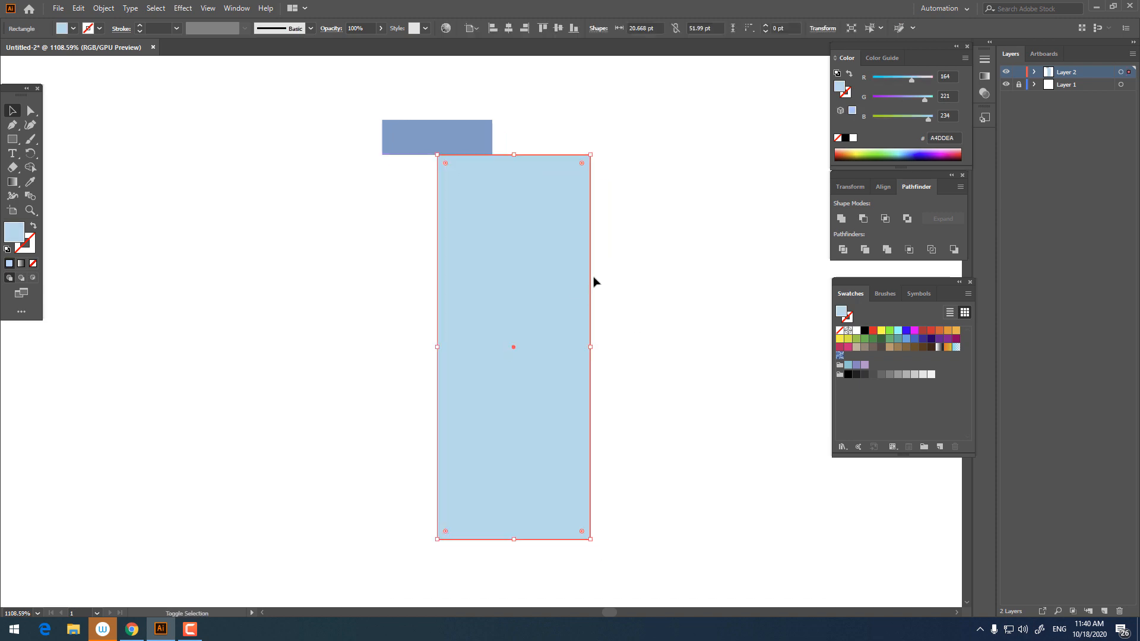
left_click(647, 284)
Step: Narrow the body to about 7.4 pt by moving its right edge in line with the cap's right edge
key("z")
left_click_drag(649, 285, 636, 313)
key("space")
left_click_drag(687, 312, 459, 321)
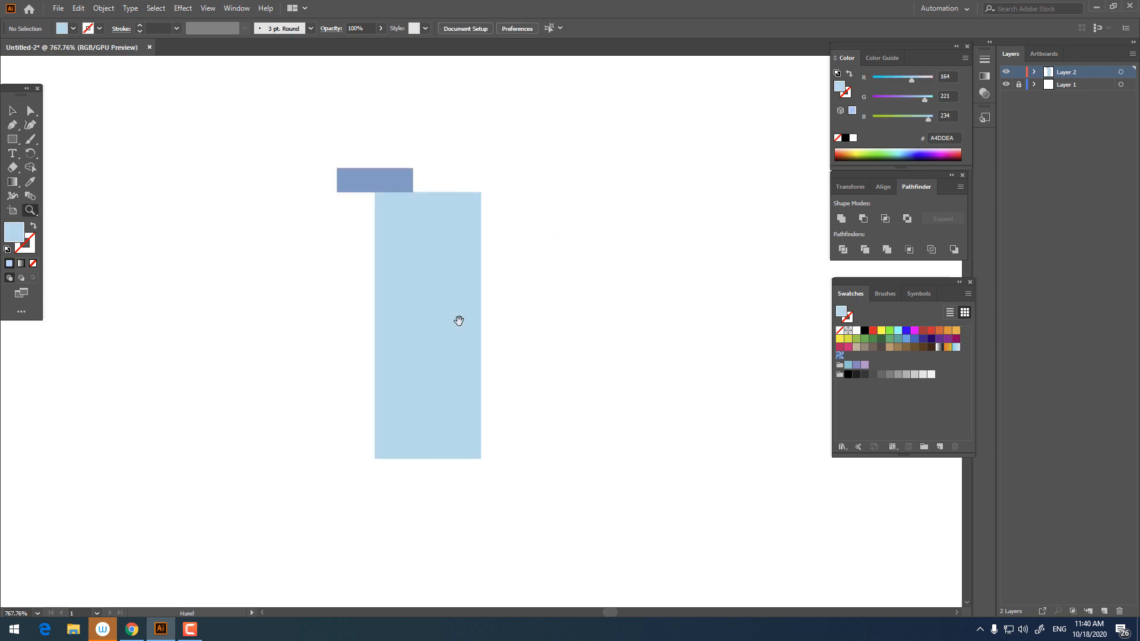
left_click(459, 321)
left_click(31, 111)
left_click_drag(522, 524, 469, 148)
left_click_drag(487, 220, 400, 225)
left_click(537, 310)
left_click(12, 125)
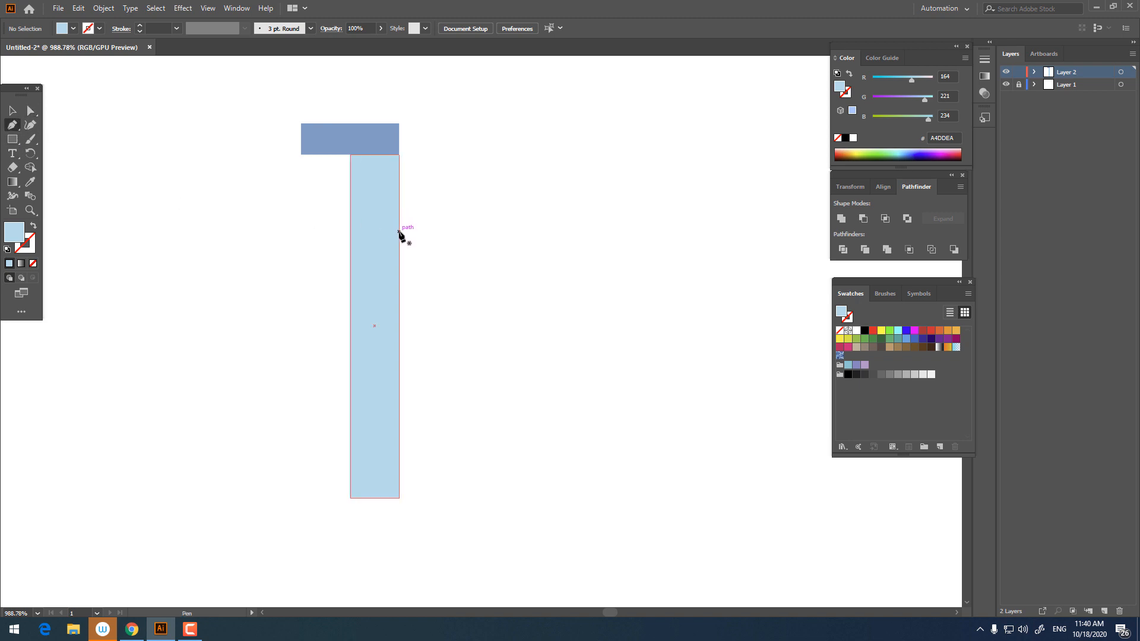
left_click(12, 111)
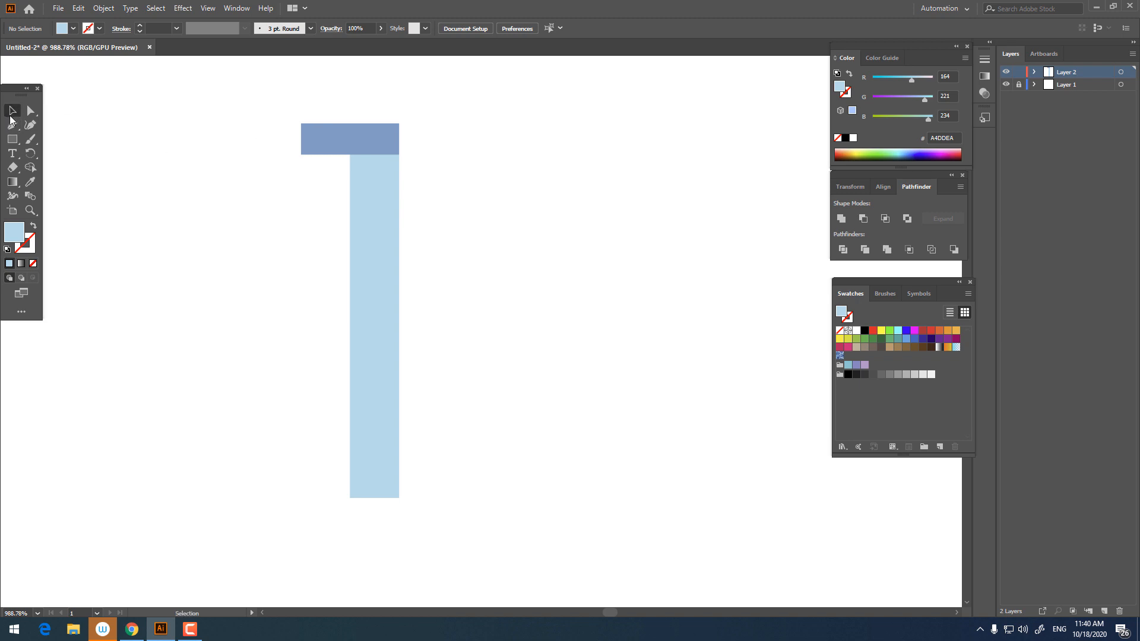
left_click(12, 125)
left_click(398, 177)
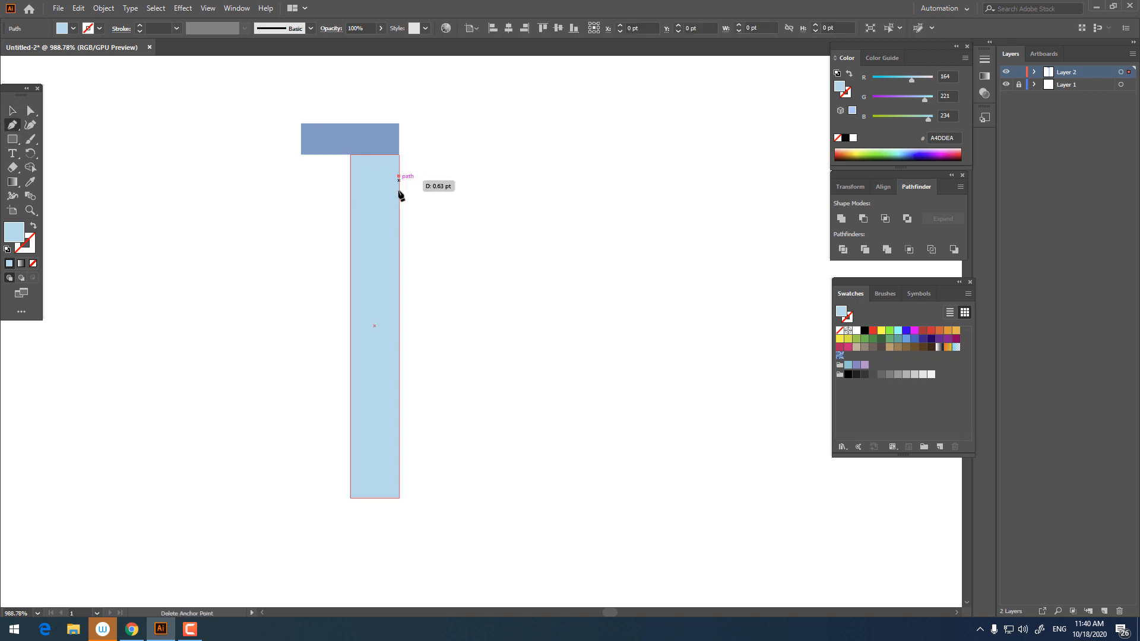
key("ctrl+z")
left_click(12, 111)
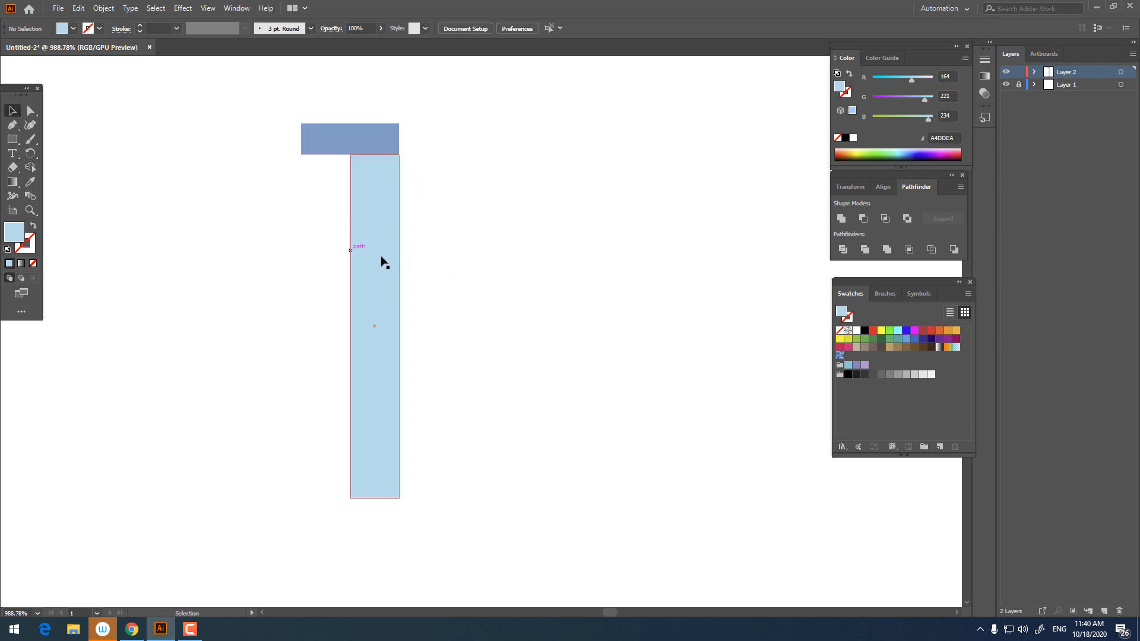
Step: Add two anchor points on the upper part of the narrow body's right edge for the neck and shoulder
left_click(383, 262)
left_click(12, 125)
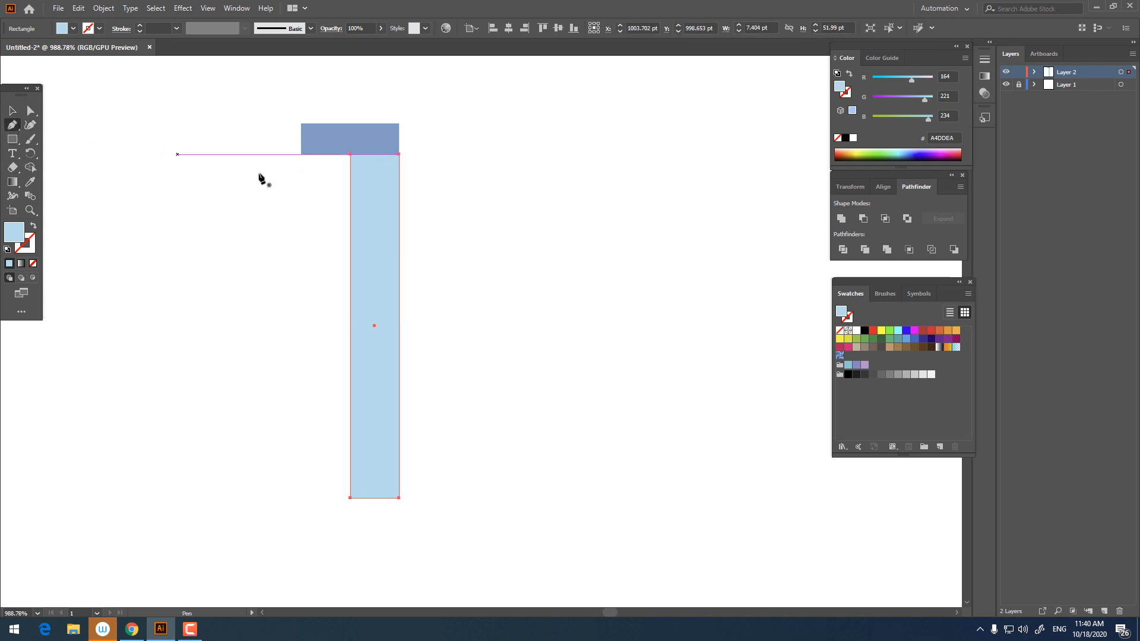
left_click(399, 190)
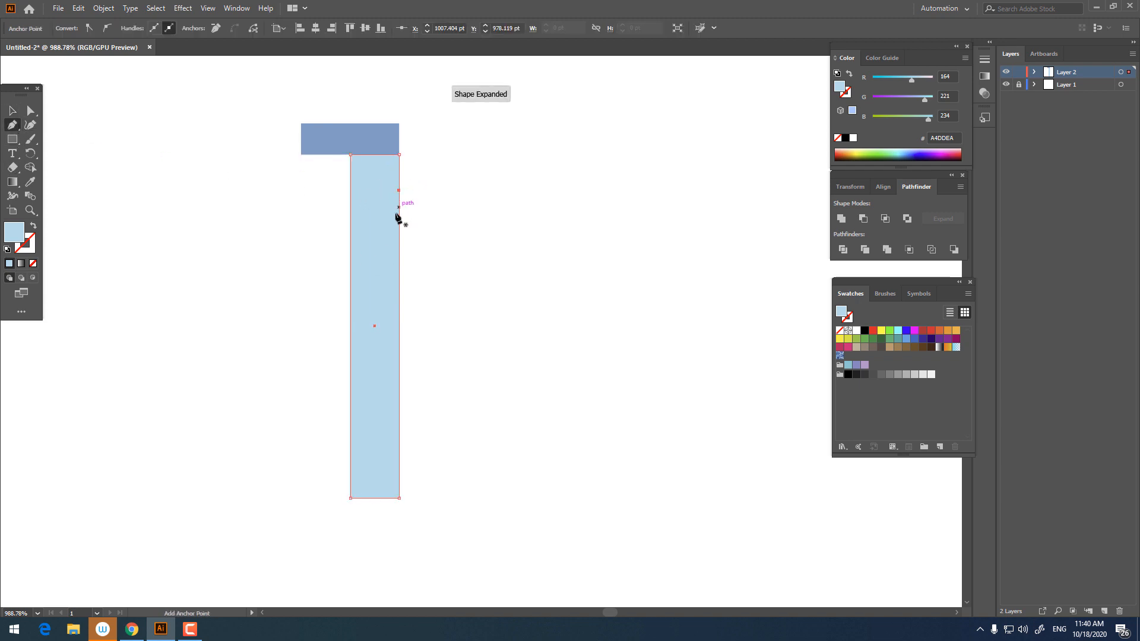
left_click(399, 244)
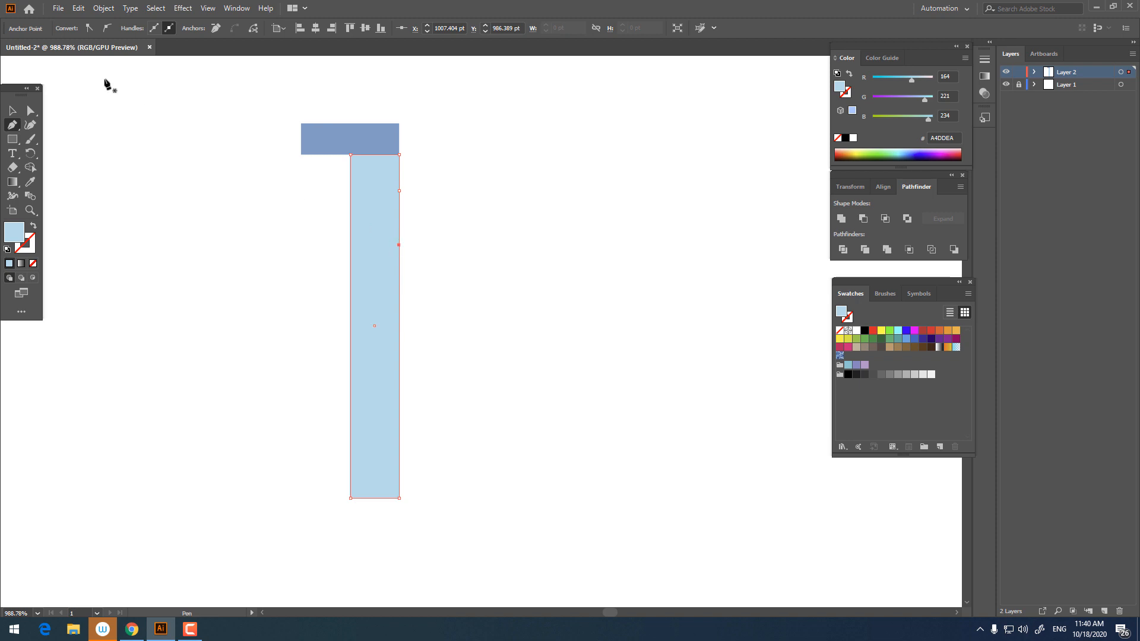
Step: Move the lower two right-edge anchor points outward to form a sloping shoulder, making the half body about 24.3 pt wide
left_click(30, 111)
left_click_drag(419, 512, 377, 232)
left_click_drag(402, 298, 511, 301)
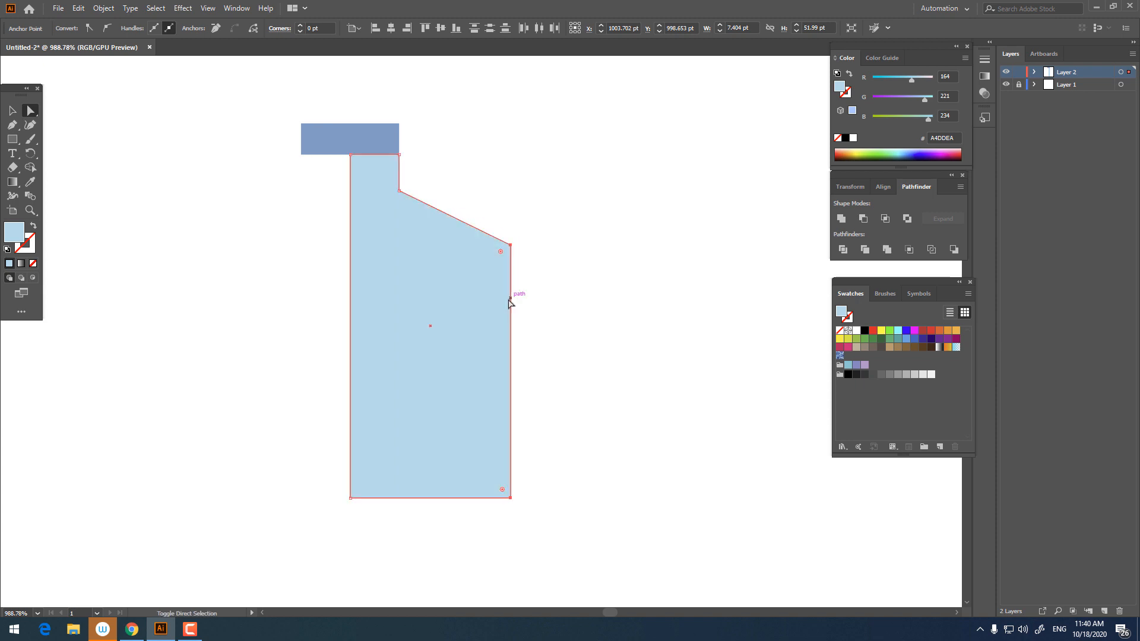
left_click(10, 116)
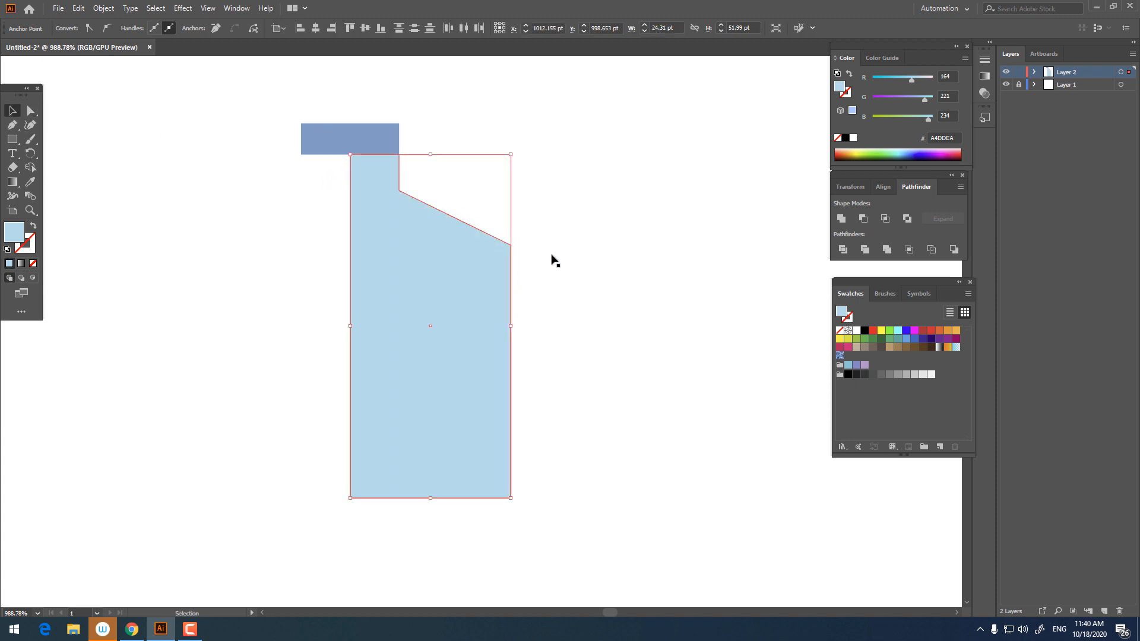
left_click(580, 286)
Step: Duplicate the half-bottle shape and move the copy left until its right edge abuts the original's left edge
left_click(438, 318)
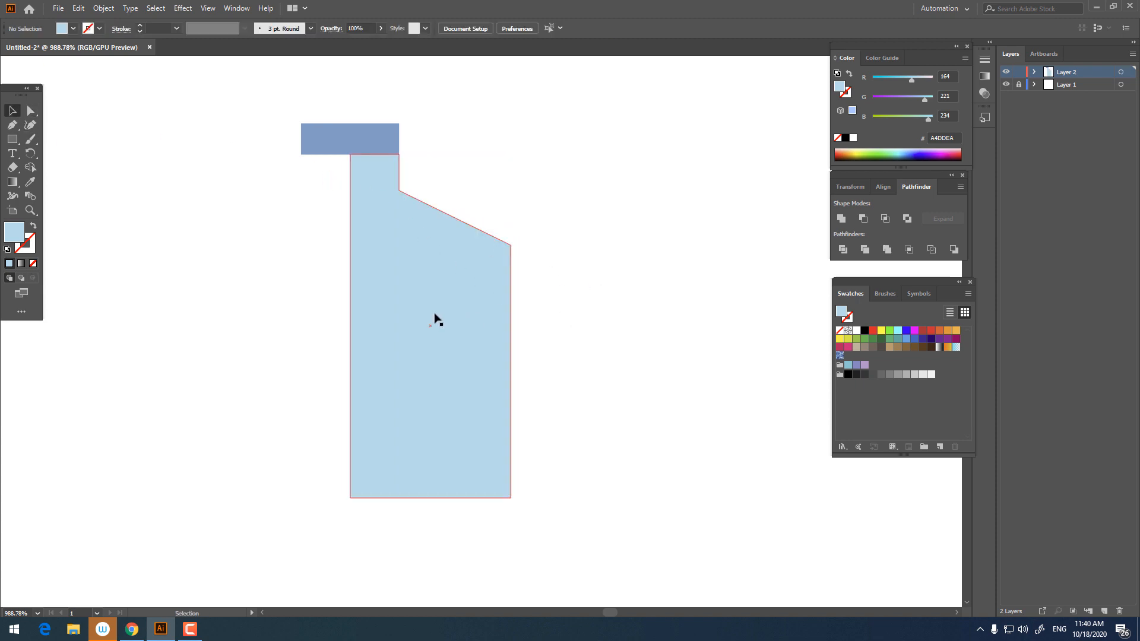
left_click(77, 8)
left_click(110, 65)
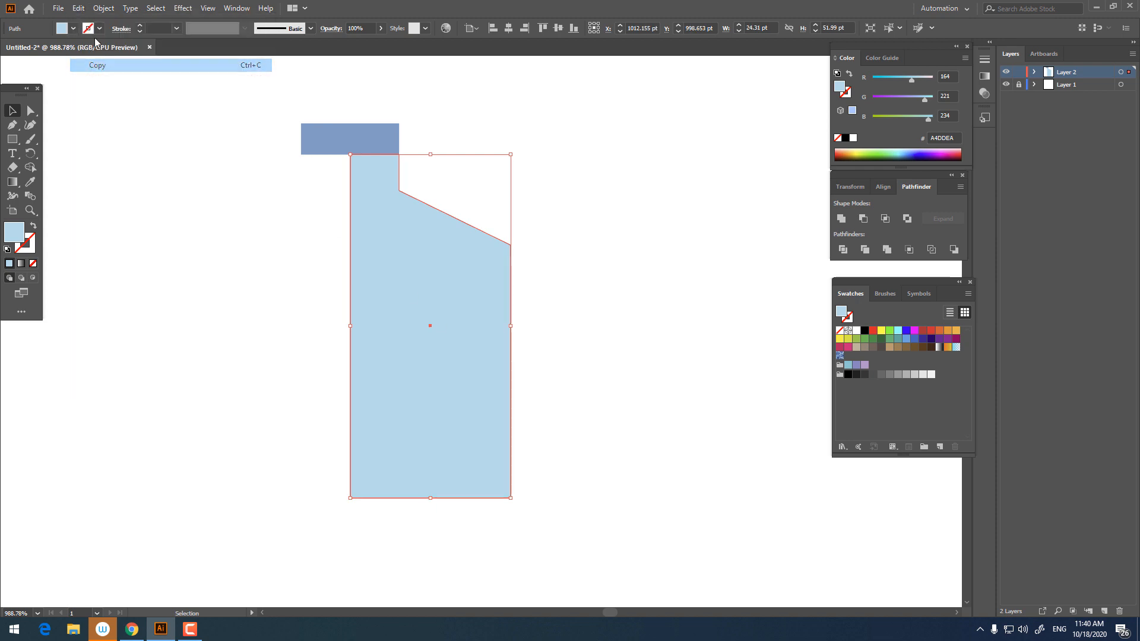
left_click(78, 9)
left_click(123, 95)
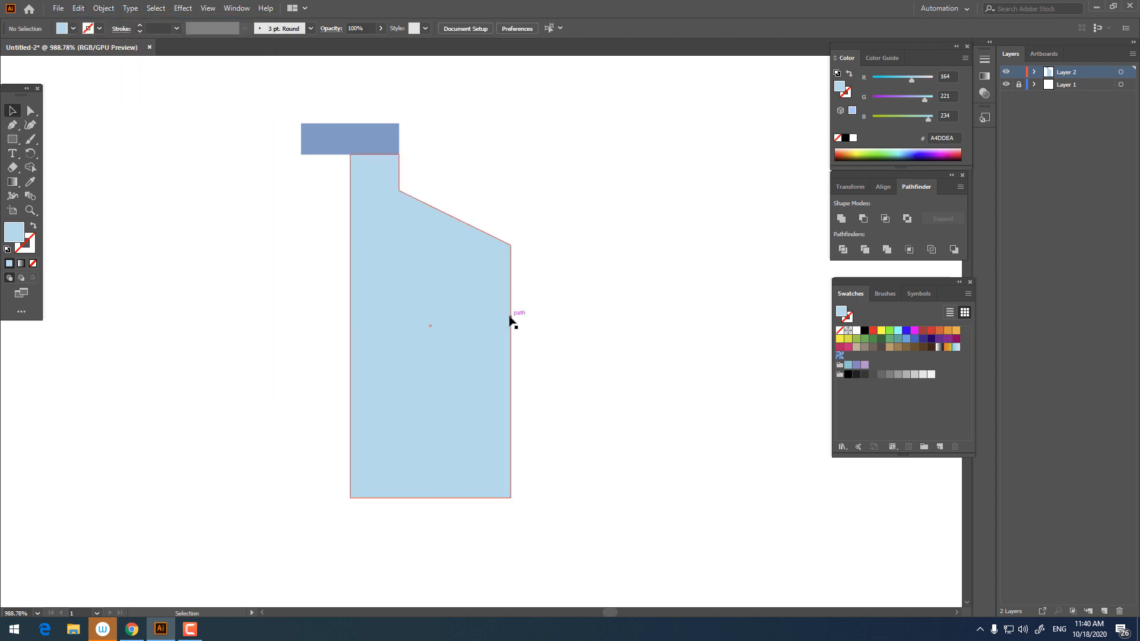
left_click_drag(514, 319, 336, 313)
Step: Reflect the left copy across the vertical axis to complete the symmetrical bottle
right_click(336, 313)
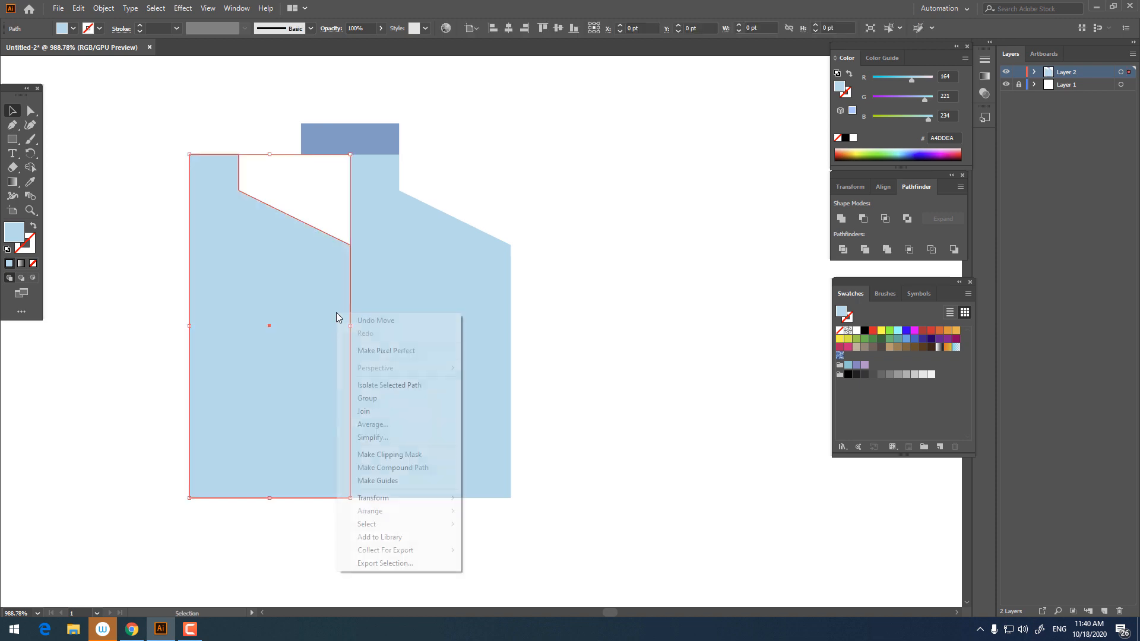
mouse_move(420, 498)
left_click(526, 536)
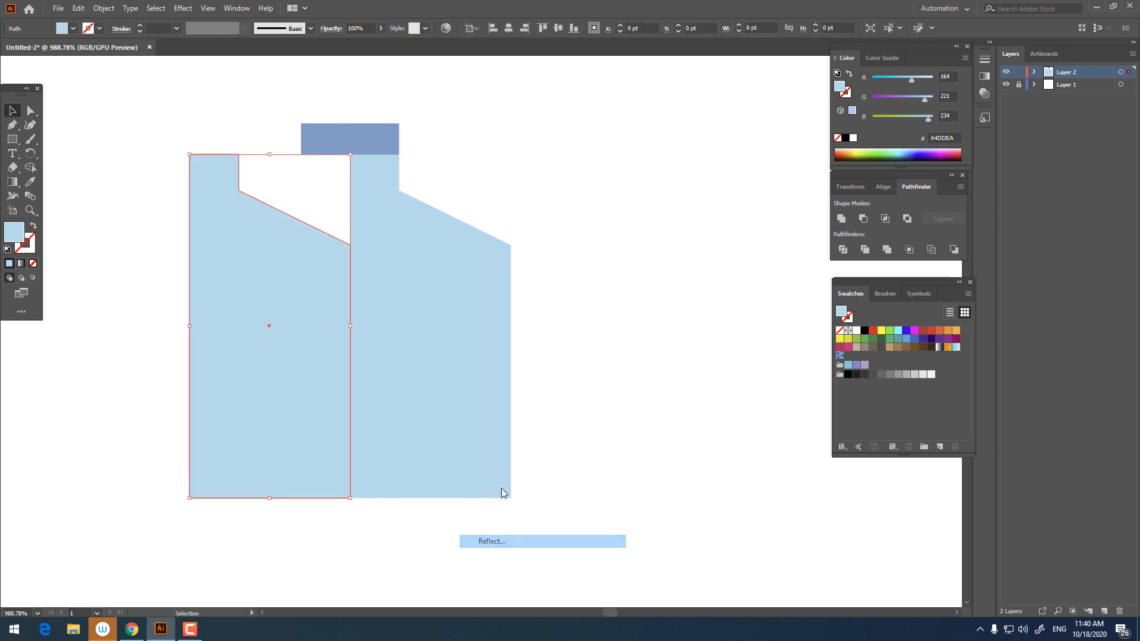
left_click(538, 366)
left_click(649, 410)
key("z")
left_click_drag(578, 309, 579, 357)
left_click_drag(485, 323, 523, 344)
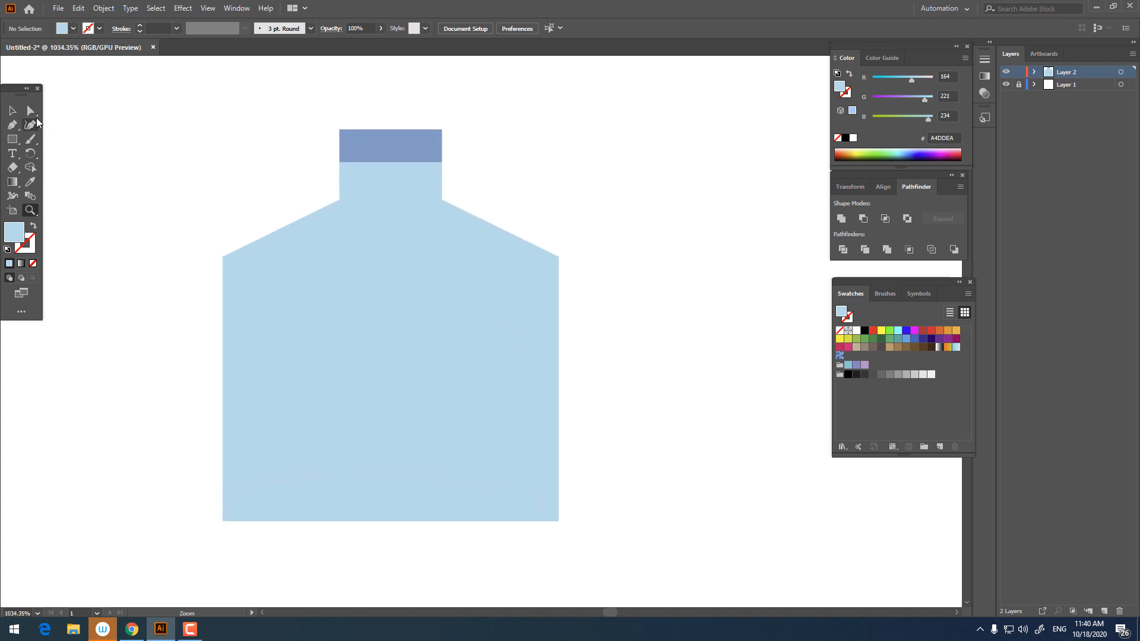
left_click(30, 111)
left_click_drag(440, 160, 247, 104)
left_click(668, 230)
key("z")
left_click_drag(662, 239, 557, 259)
left_click_drag(526, 313, 472, 311)
left_click(472, 310)
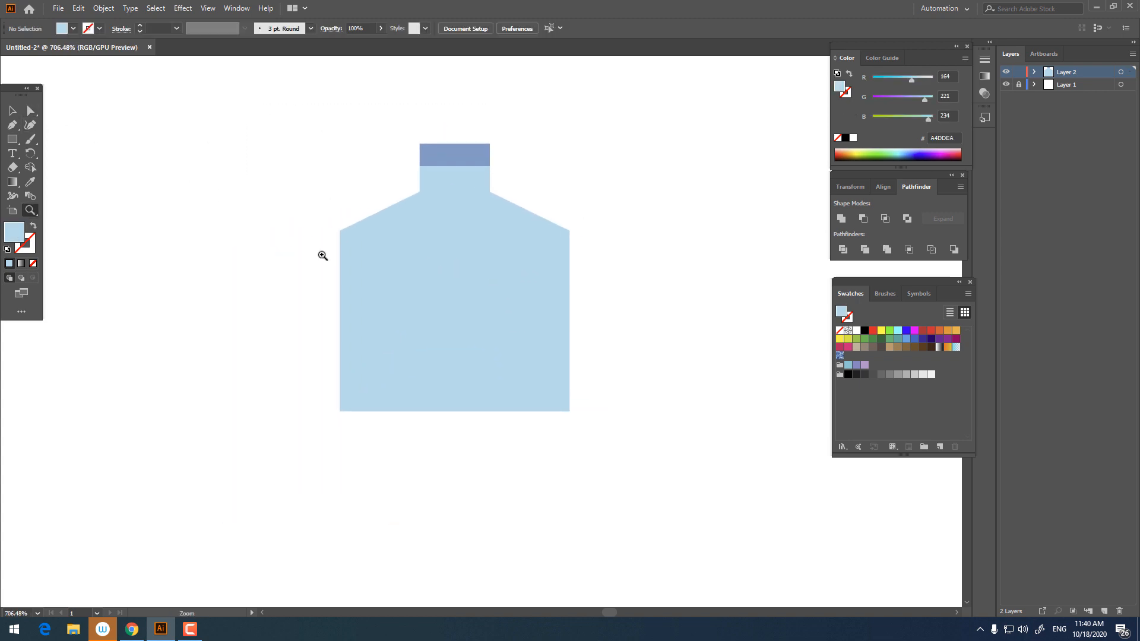
Step: Lengthen the bottle by moving the bottom anchor points of both halves straight down
left_click(31, 117)
left_click_drag(649, 456, 245, 354)
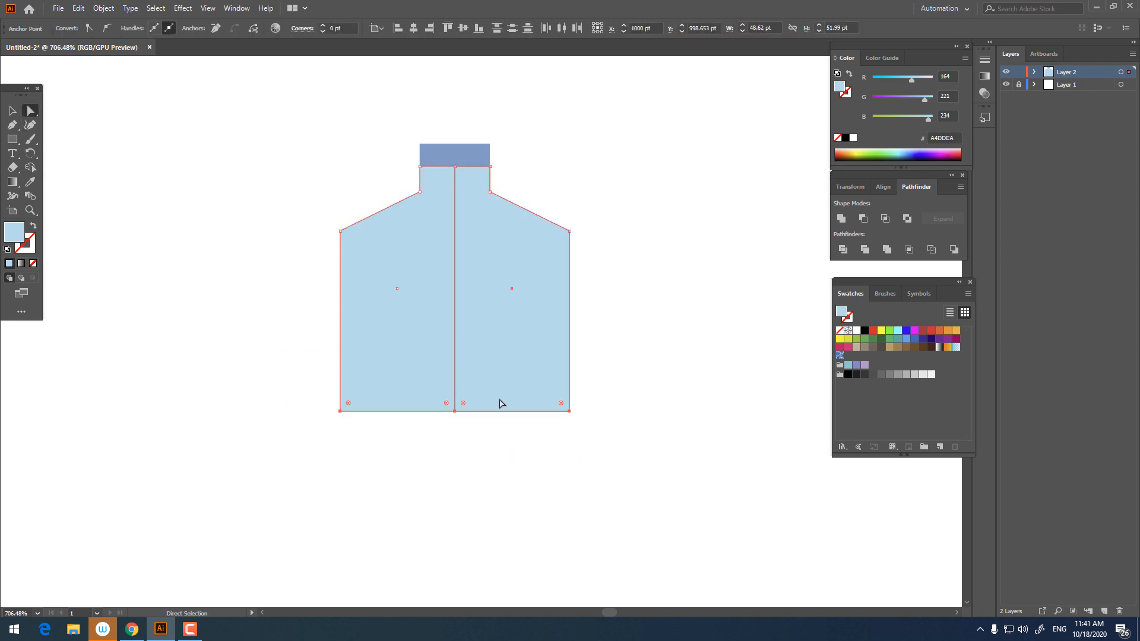
left_click_drag(499, 414, 595, 449)
left_click(633, 365)
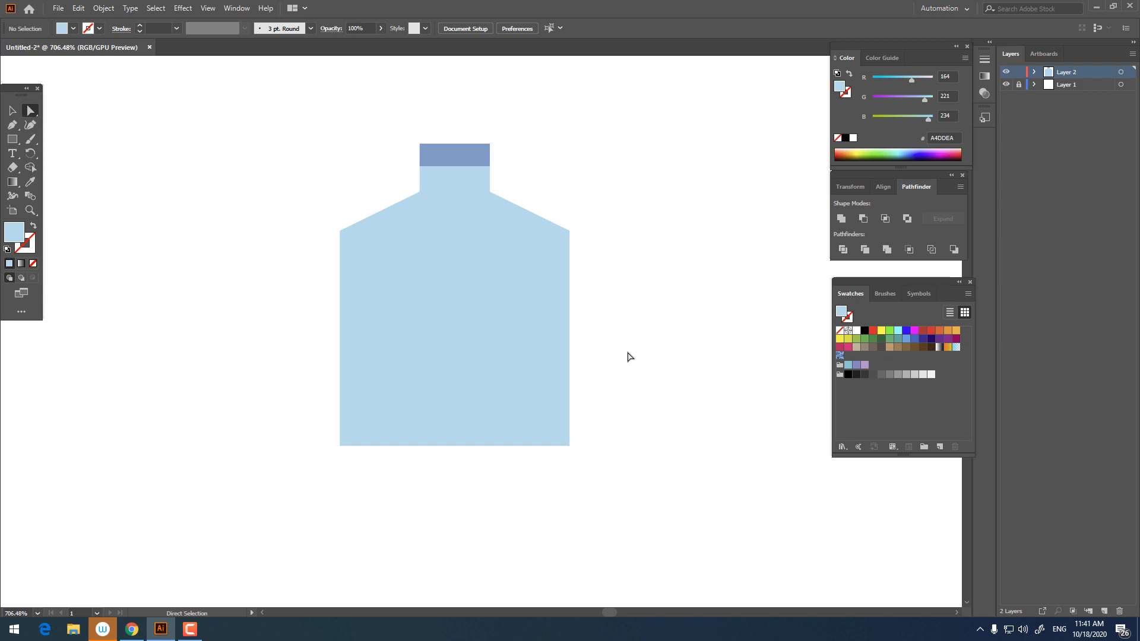
Step: Draw a horizontal band rectangle about 54.9 × 7.6 pt across the bottle body just below the shoulders
key("z")
left_click_drag(444, 316, 478, 321)
key("m")
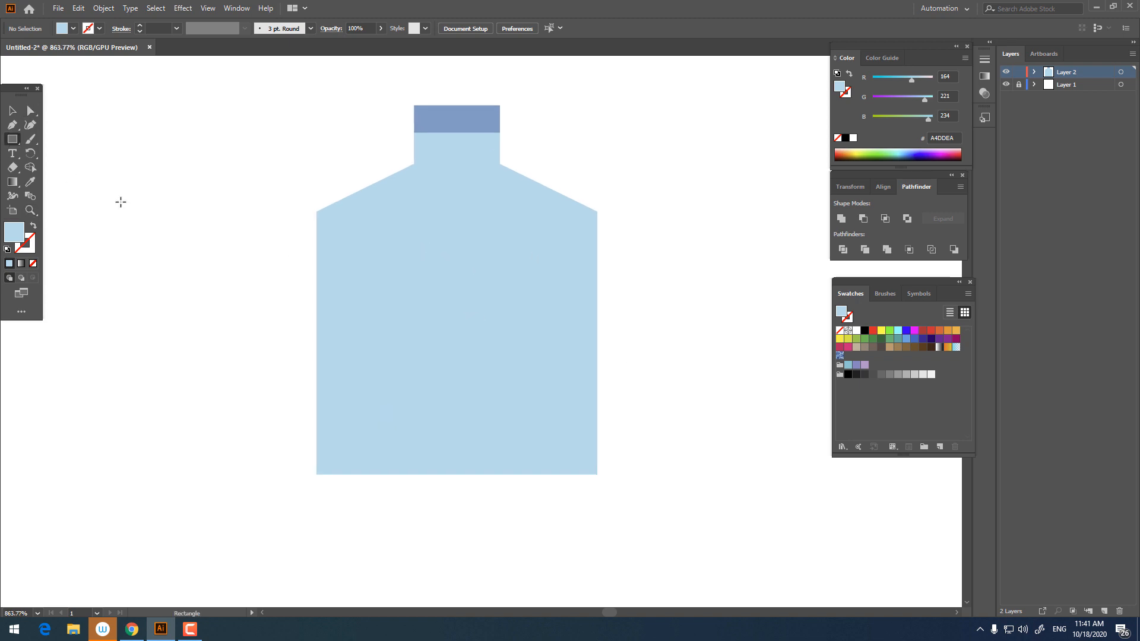
mouse_move(297, 246)
left_mouse_down()
mouse_move(486, 295)
mouse_move(612, 290)
left_mouse_up()
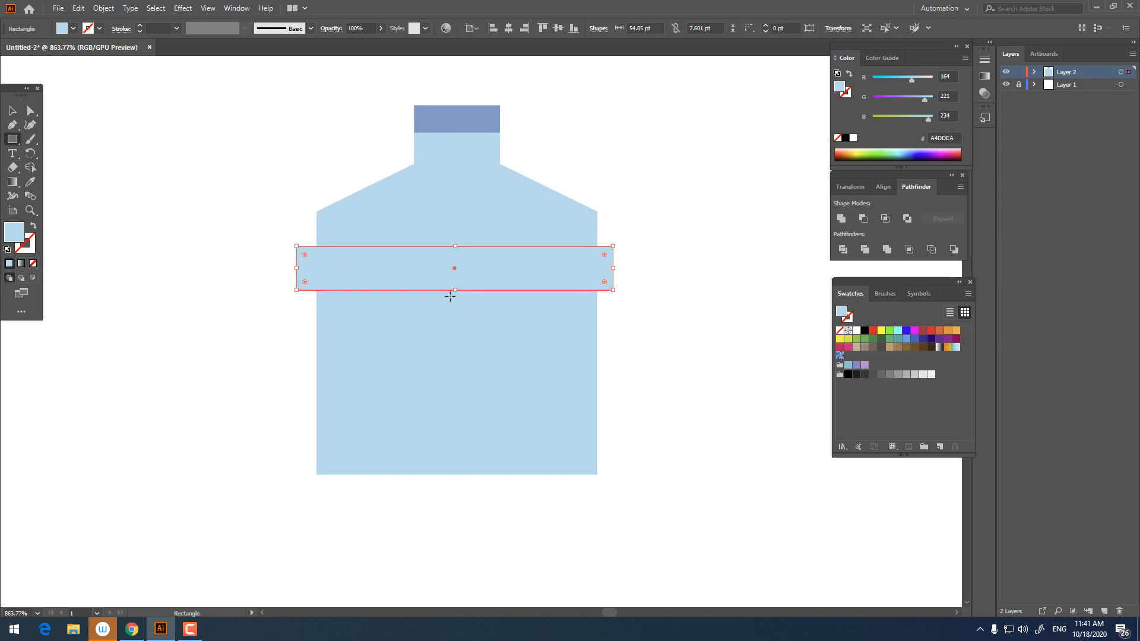
Step: Centre the band rectangle horizontally on the bottle and move it up closer to the shoulders
left_click(20, 114)
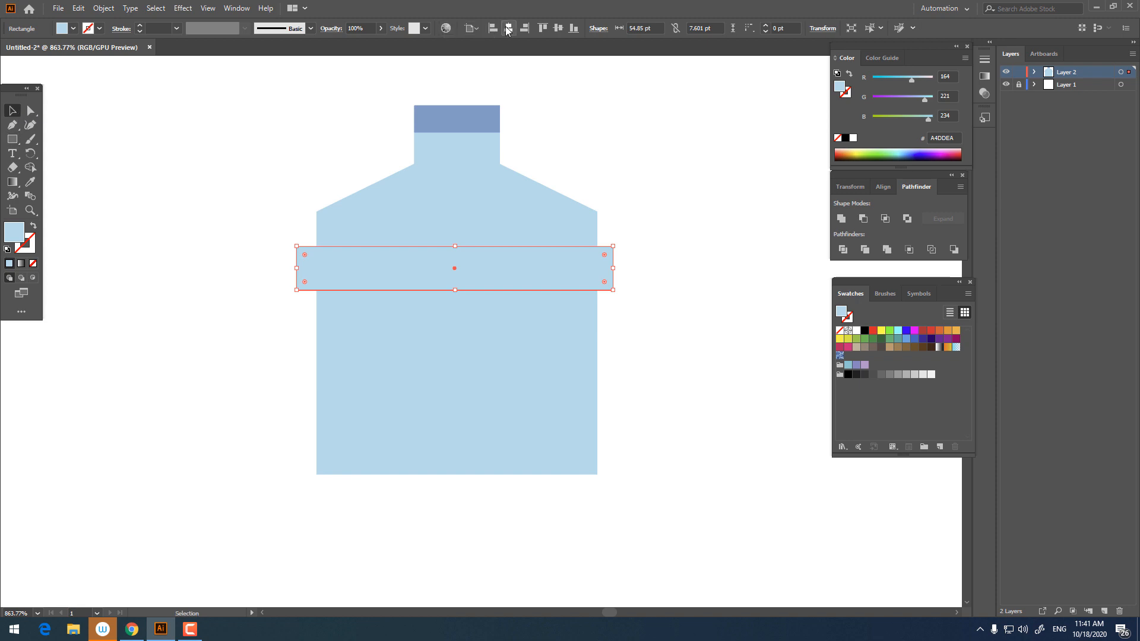
left_click(720, 358)
left_click_drag(588, 279, 588, 254)
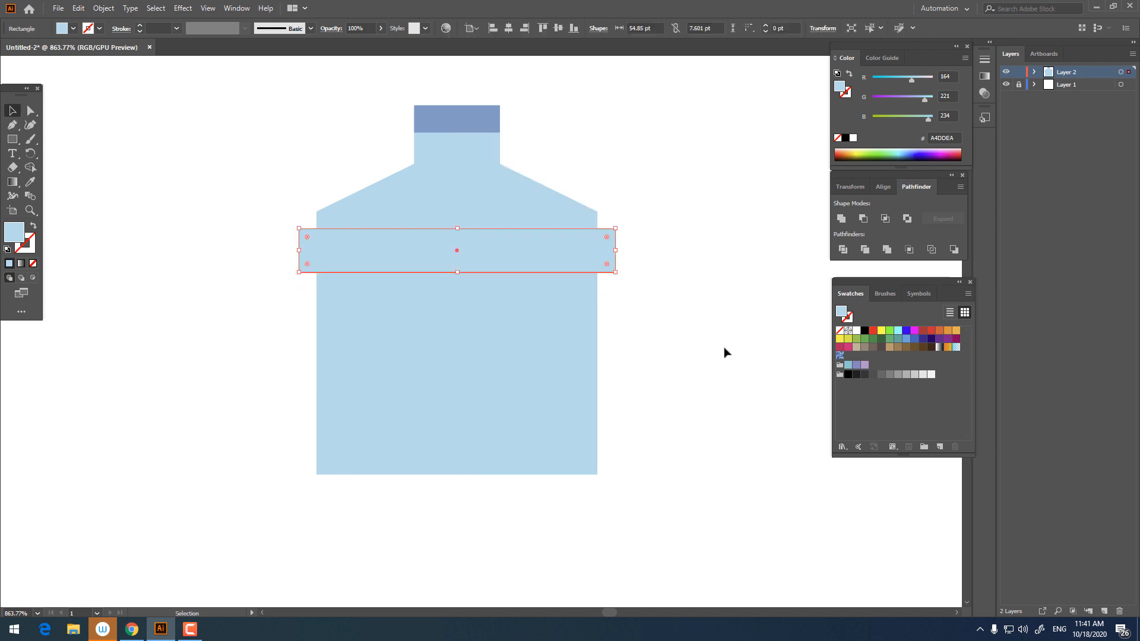
left_click(724, 349)
left_click(580, 263)
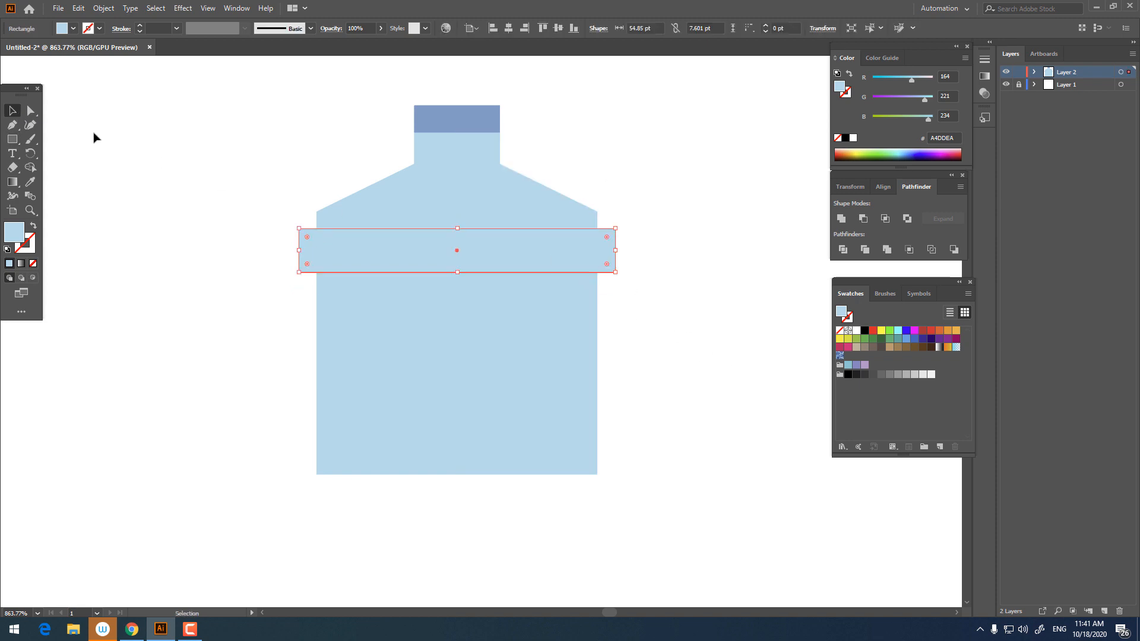
Step: Round all corners of the band rectangle to a radius of about 1.8 pt
left_click(31, 112)
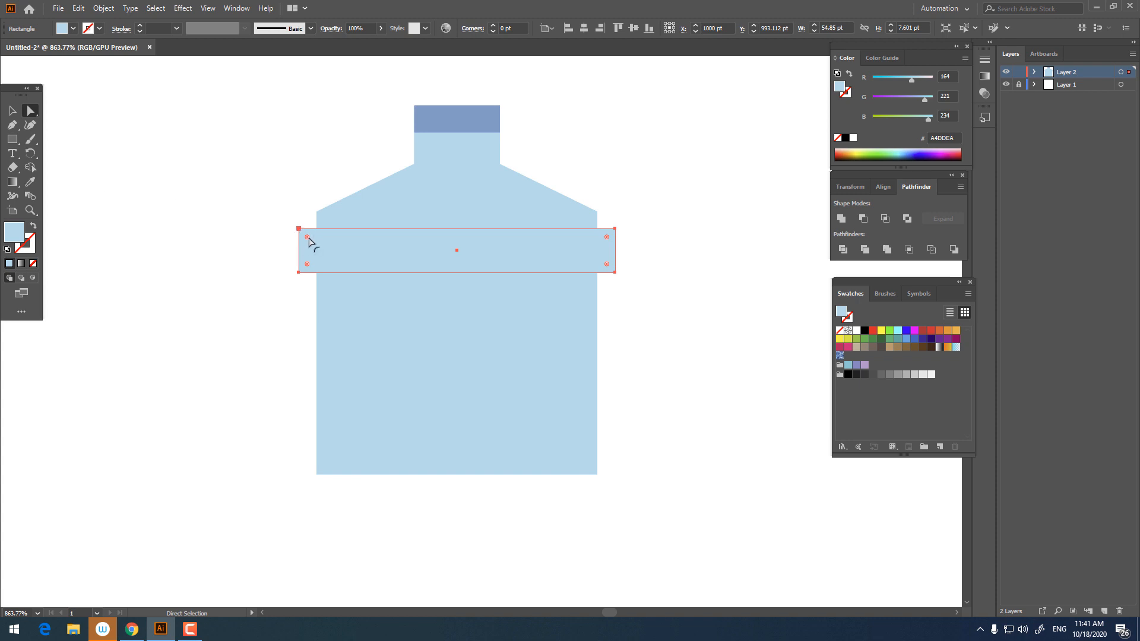
left_click_drag(308, 238, 311, 242)
left_click(658, 364)
Step: Duplicate the rounded band straight down the bottle and repeat the copy to get three evenly spaced bands
key("z")
mouse_move(638, 297)
left_mouse_down()
mouse_move(601, 317)
mouse_move(628, 304)
left_mouse_up()
key("v")
left_click(589, 270)
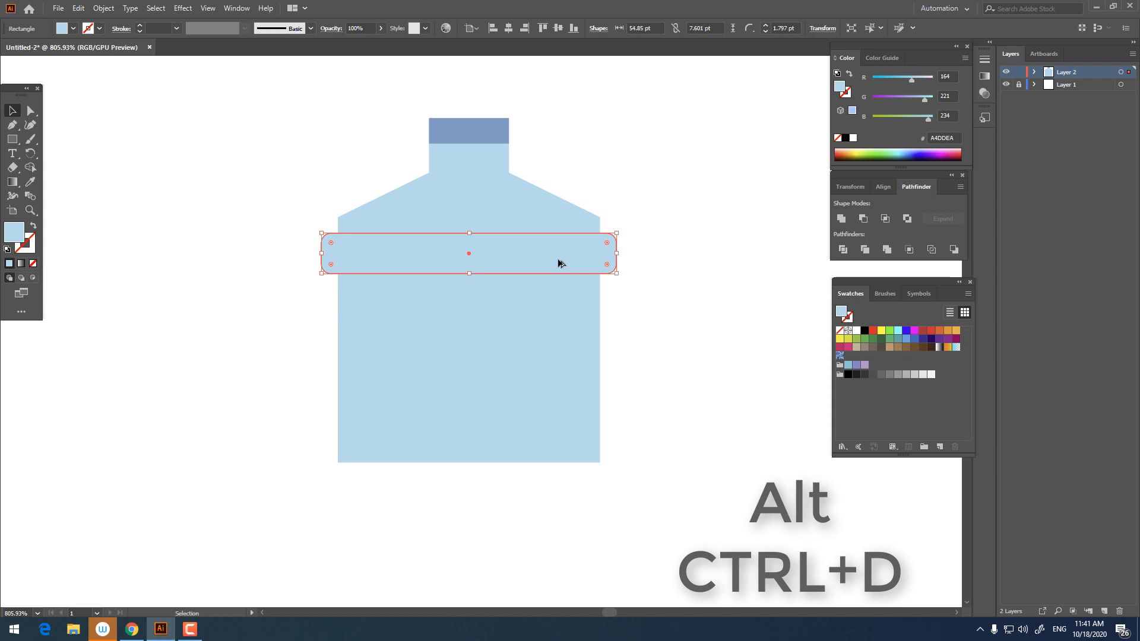
left_click_drag(560, 263, 564, 355)
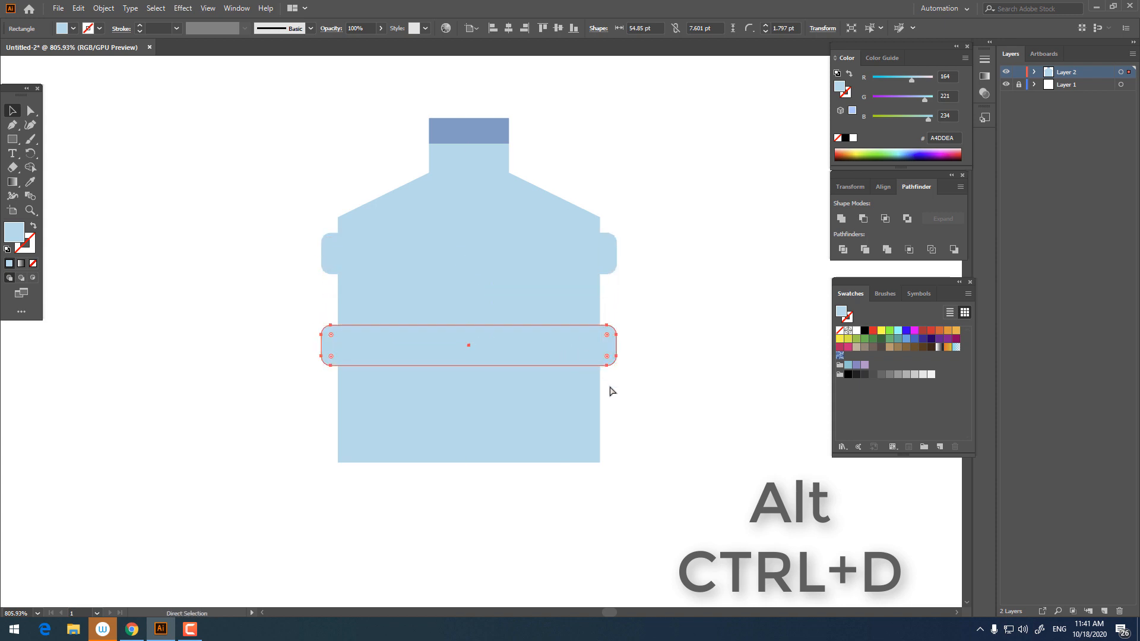
key("ctrl+d")
left_click(705, 458)
key("z")
mouse_move(688, 447)
left_mouse_down()
mouse_move(675, 451)
mouse_move(686, 448)
left_mouse_up()
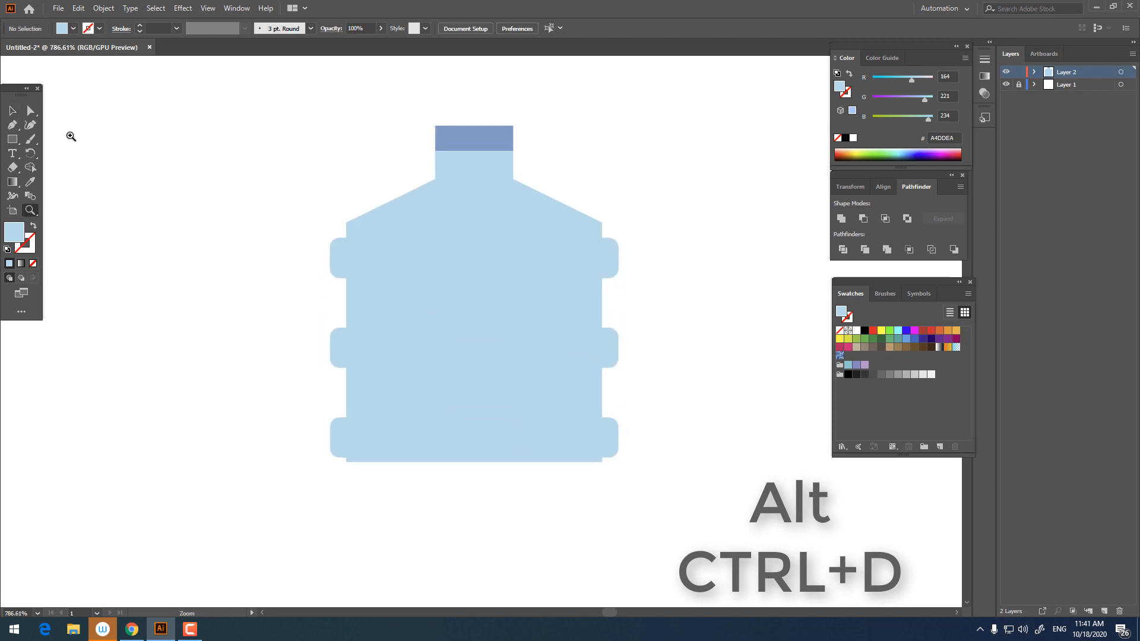
Step: Lengthen the bottle body by moving its bottom anchor points slightly down below the lowest band
key("a")
left_click_drag(607, 492, 330, 465)
left_click_drag(491, 463, 488, 481)
left_click(603, 508)
key("z")
left_click_drag(634, 440, 595, 424)
key("space")
left_click(579, 389)
Step: Select the three bands together and nudge them slightly down on the bottle body
key("v")
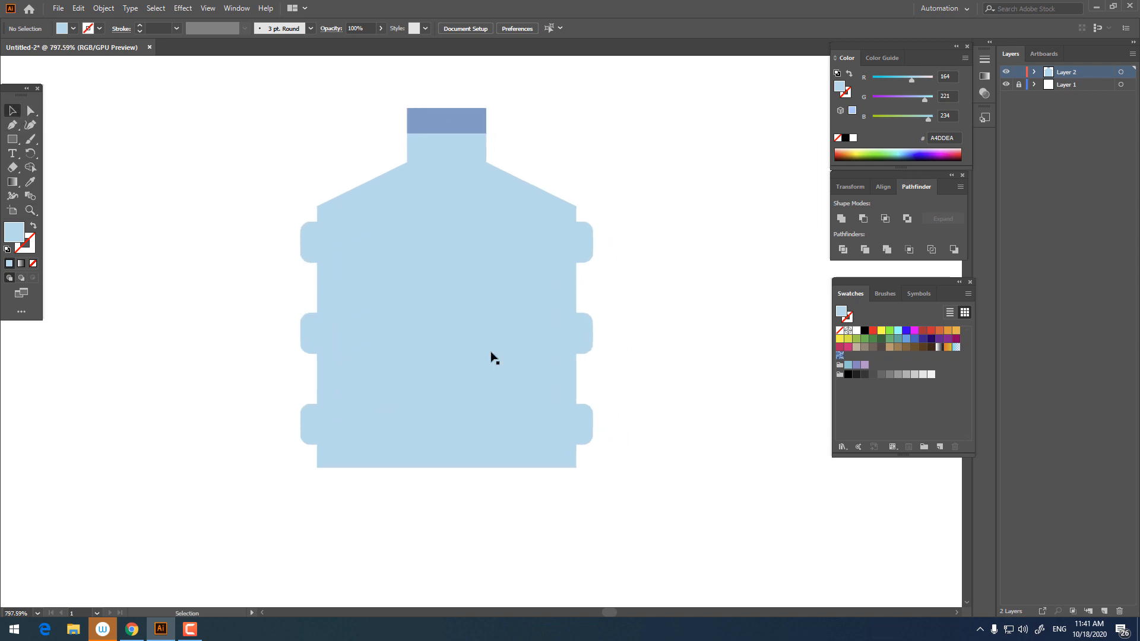
left_click_drag(605, 327, 586, 204)
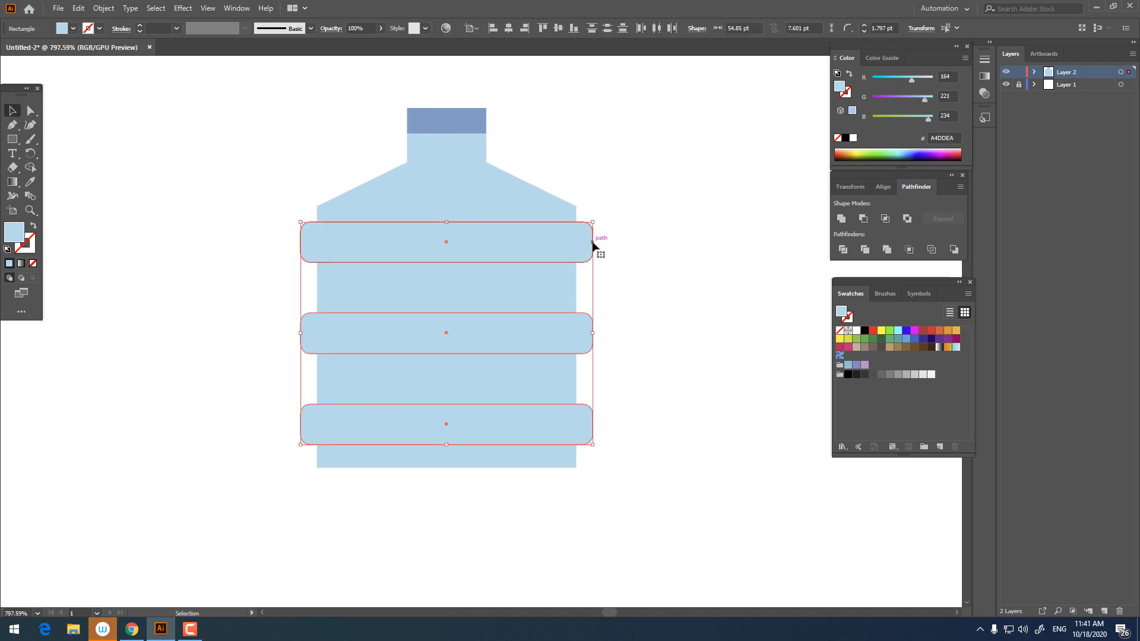
key("Down")
key("Down")
left_click(696, 337)
left_click_drag(644, 480, 591, 211)
left_click(591, 210)
left_click_drag(658, 508, 588, 190)
key("Up")
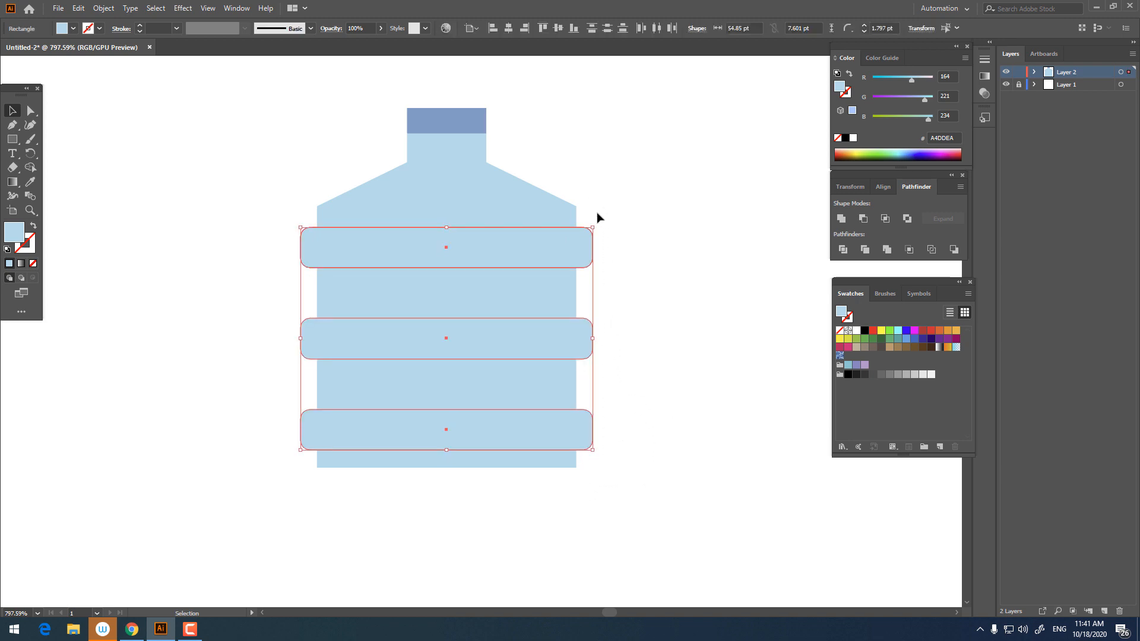
left_click(686, 345)
Step: Select both halves of the bottle body and unite them into a single shape
key("z")
left_click_drag(516, 383, 531, 389)
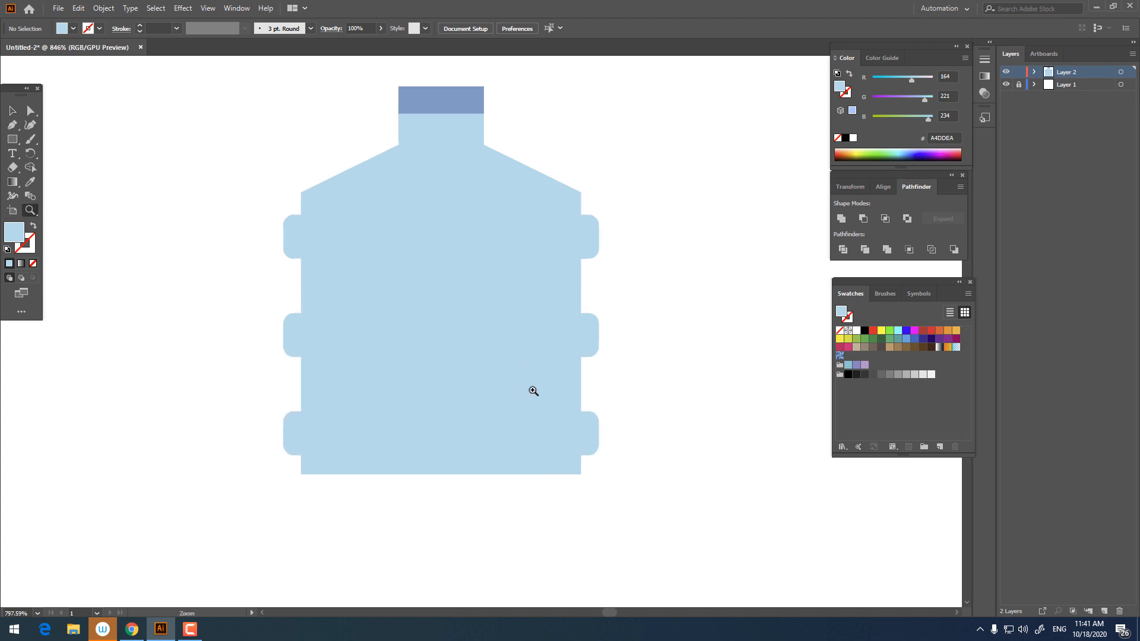
left_click(13, 111)
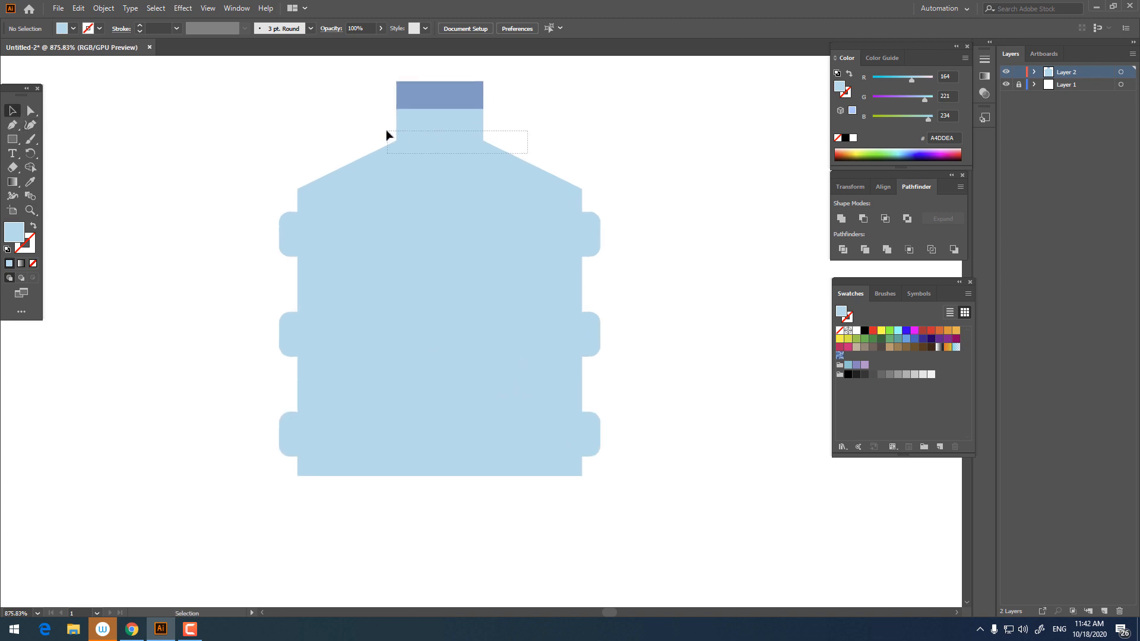
left_click_drag(386, 135, 387, 133)
left_click(842, 219)
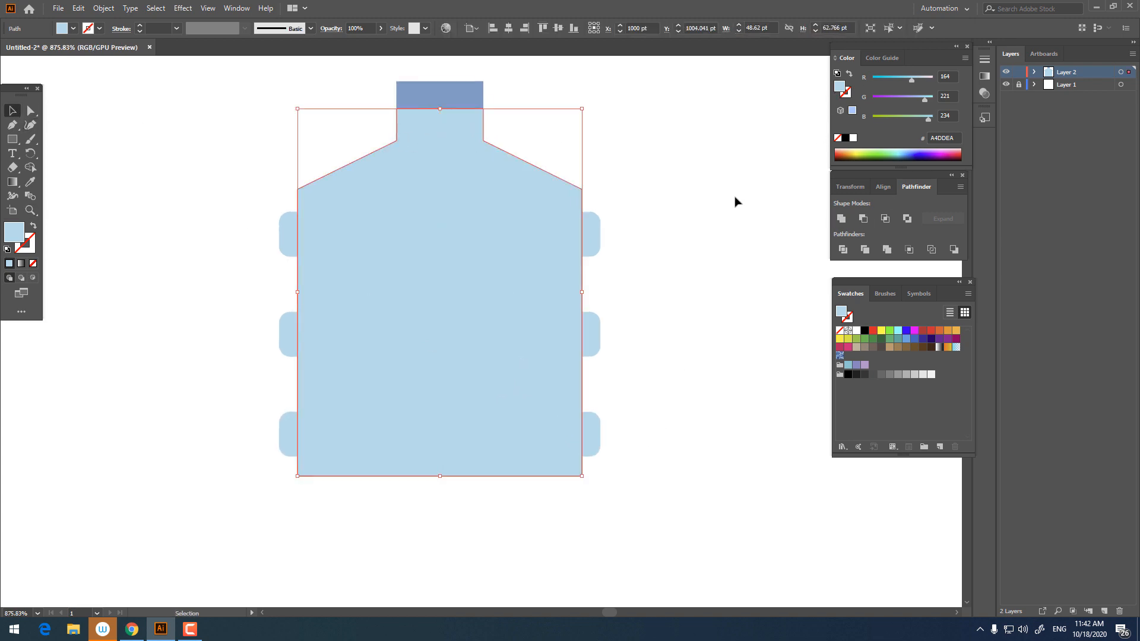
left_click(674, 188)
Step: Round the neck-base corners and the shoulder corners of the bottle body into smooth curves
key("z")
left_click_drag(626, 147, 672, 194)
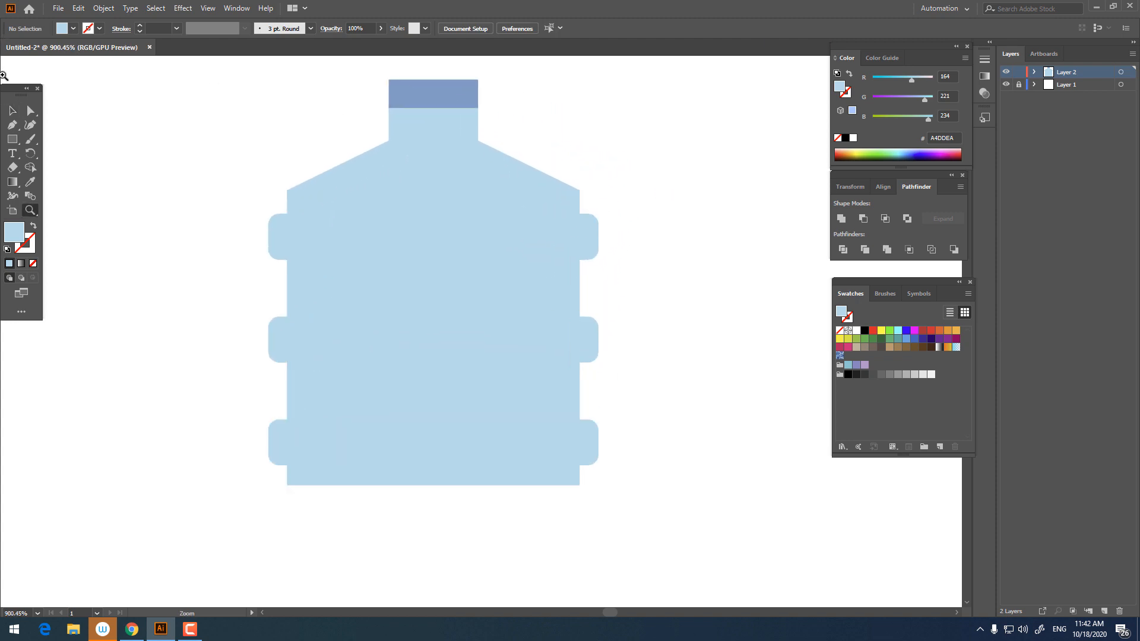
left_click(30, 111)
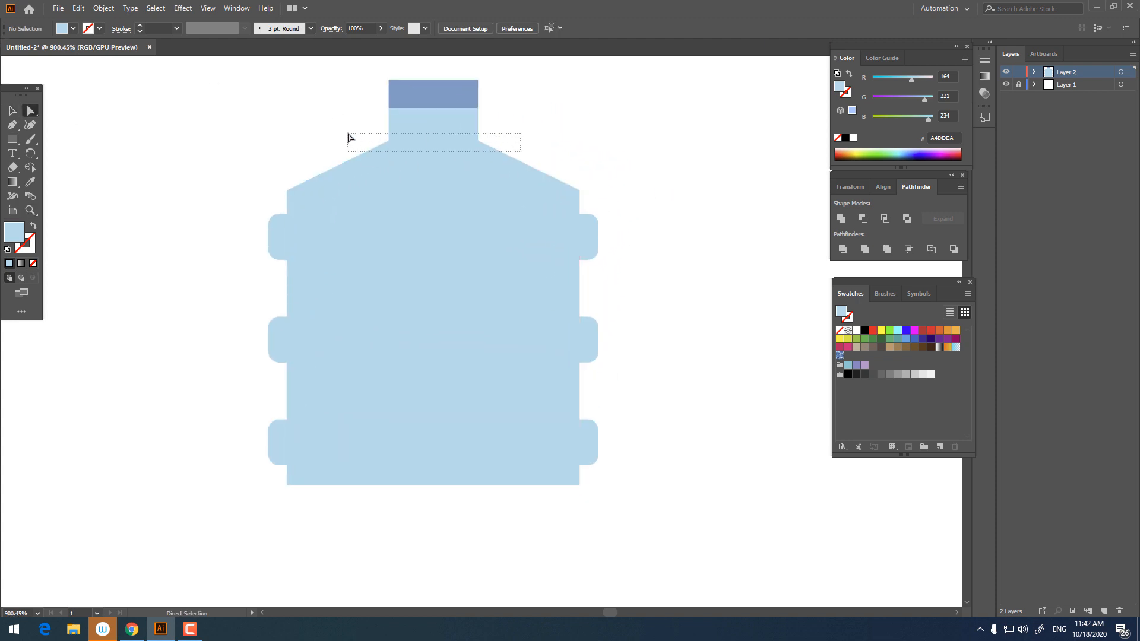
left_click_drag(349, 137, 523, 144)
left_click_drag(252, 185, 322, 210)
left_click(701, 267)
Step: Round the two bottom corners of the bottle body with a small radius
key("space")
left_click_drag(684, 300, 697, 321)
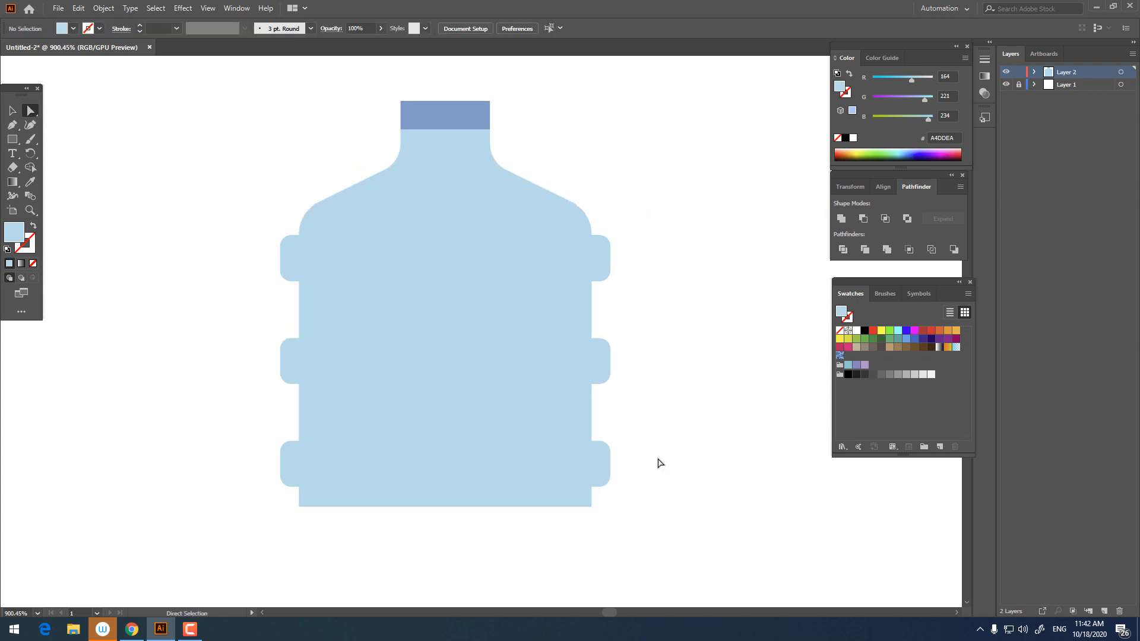
left_click_drag(635, 541, 330, 519)
left_click(374, 530)
Step: Examine the whole bottle silhouette from afar and its rounded corners and bands up close
key("z")
left_click_drag(510, 478, 265, 453)
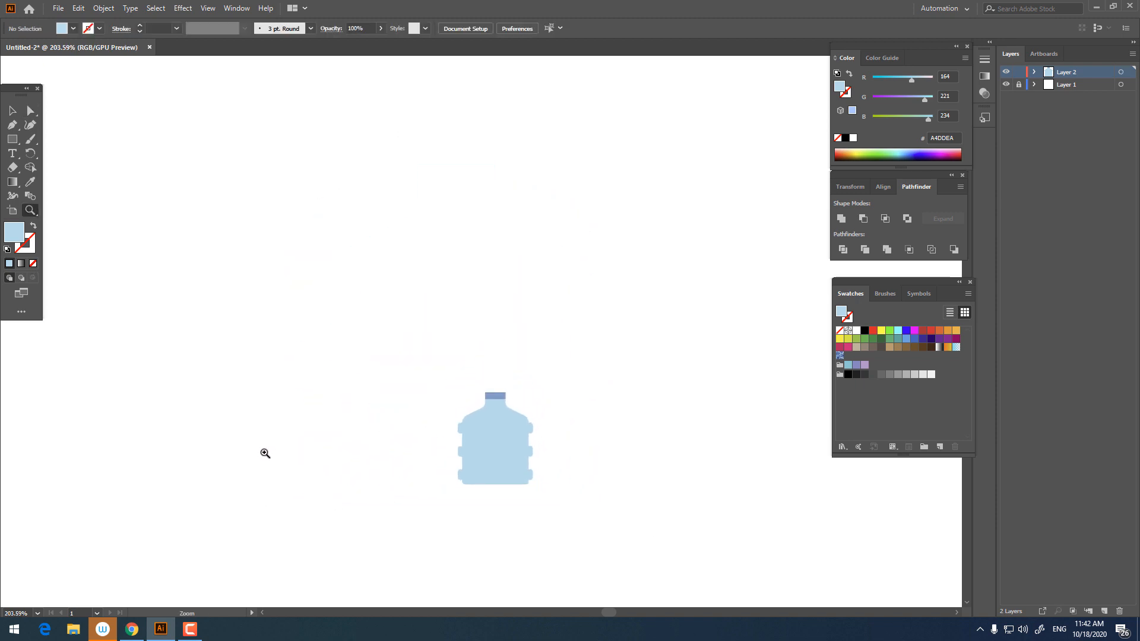
mouse_move(361, 432)
left_mouse_down()
mouse_move(491, 461)
mouse_move(355, 442)
left_mouse_up()
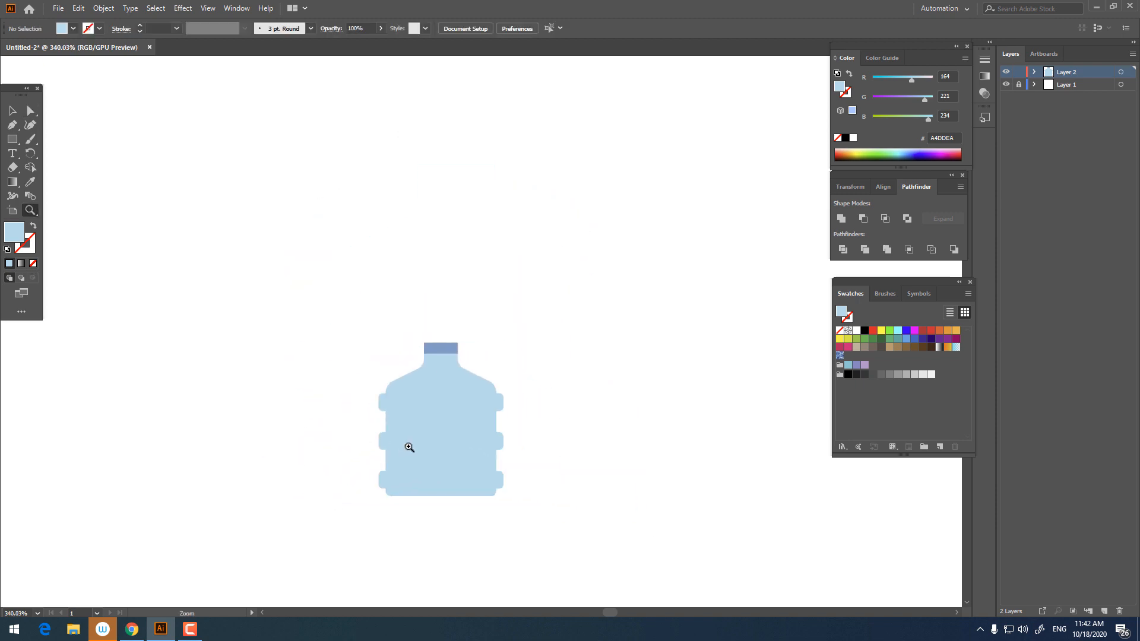
left_click_drag(543, 473, 668, 528)
left_click_drag(443, 511, 529, 470)
left_click_drag(363, 400, 425, 412)
left_click(16, 125)
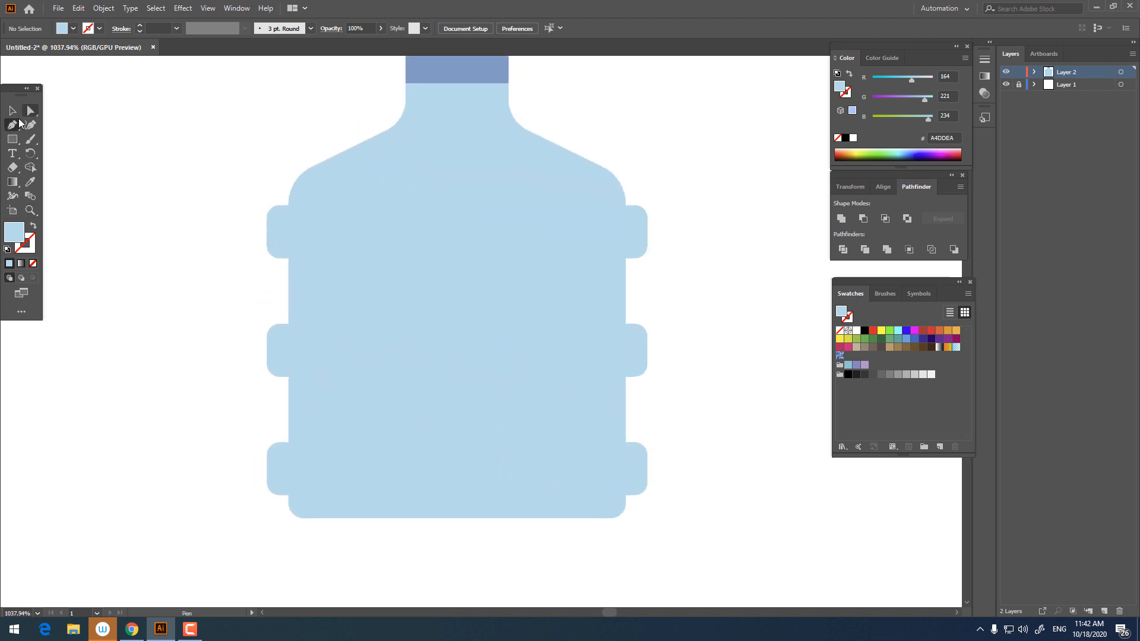
left_click(14, 116)
left_click_drag(124, 272, 96, 330)
key("z")
left_click_drag(339, 161, 258, 169)
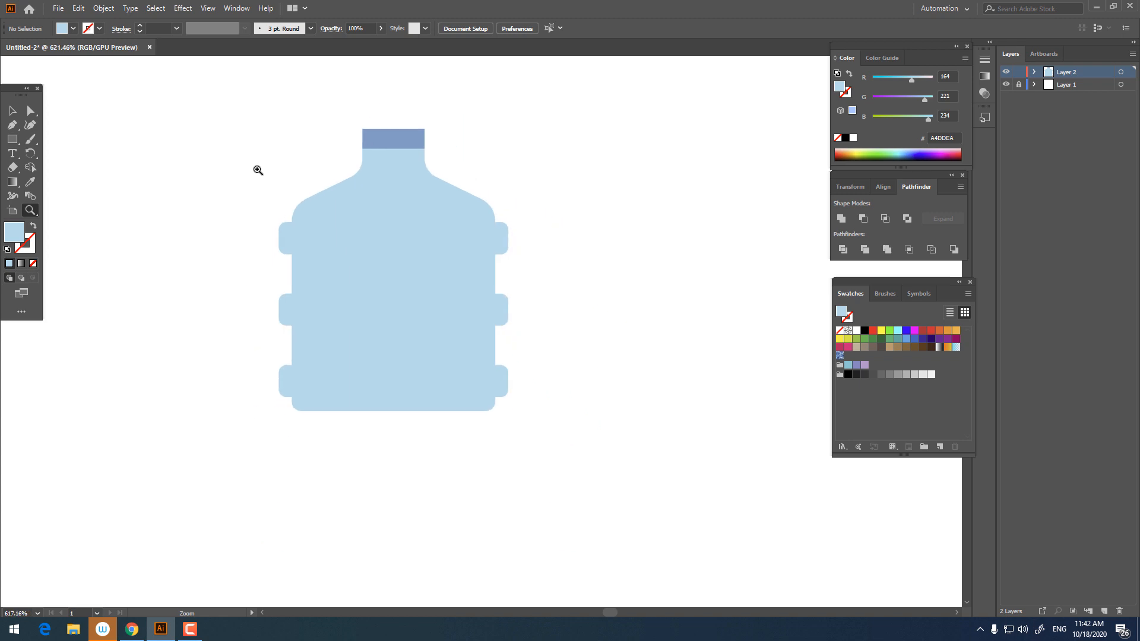
Step: Delete the extra anchor point in the middle of the bottle body's bottom edge
left_click(377, 206)
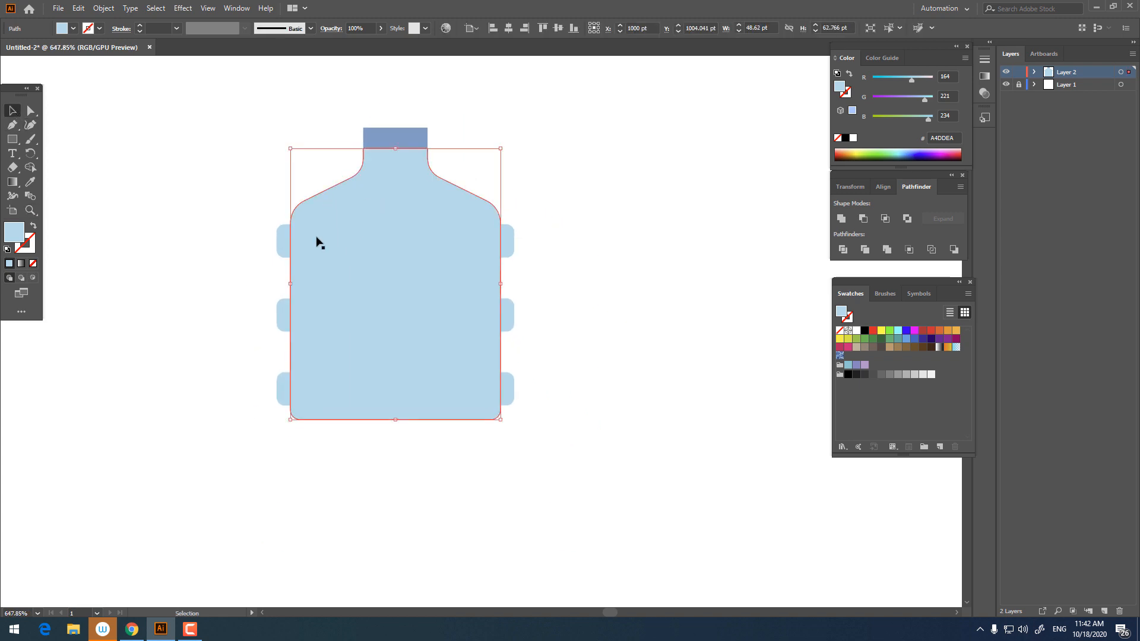
left_click(79, 9)
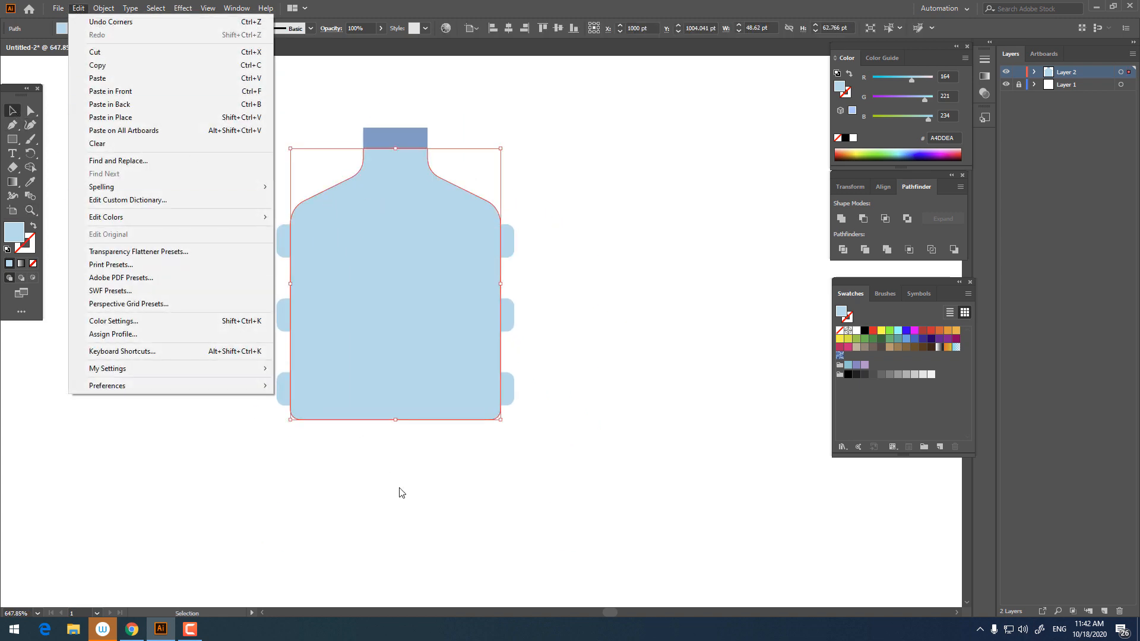
left_click(413, 500)
left_click(429, 345)
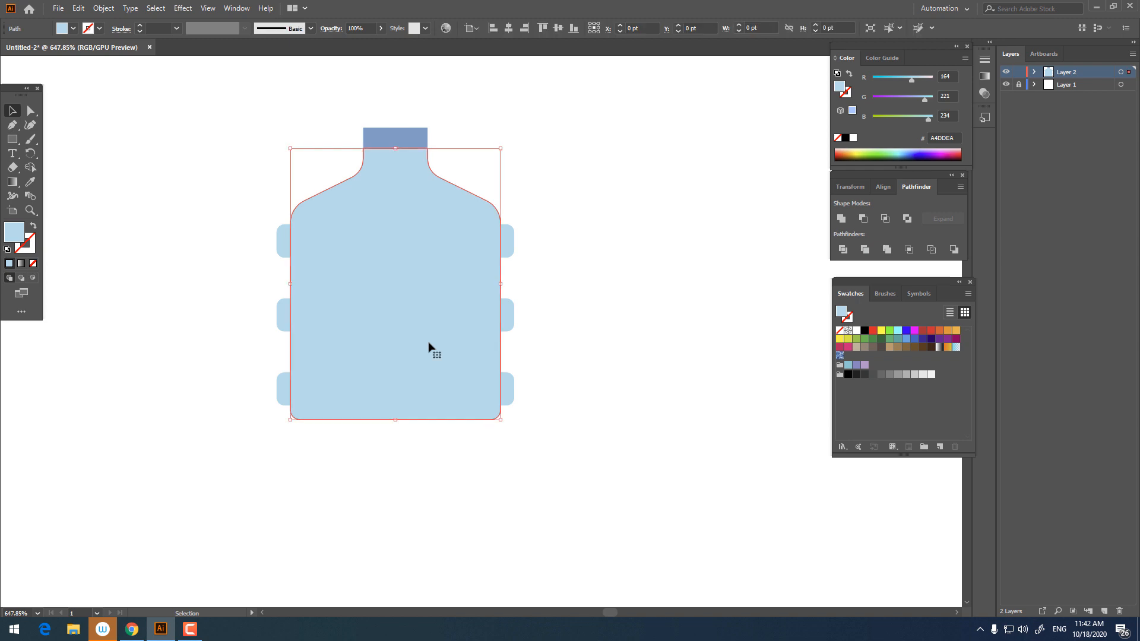
left_click(8, 128)
left_click(394, 420)
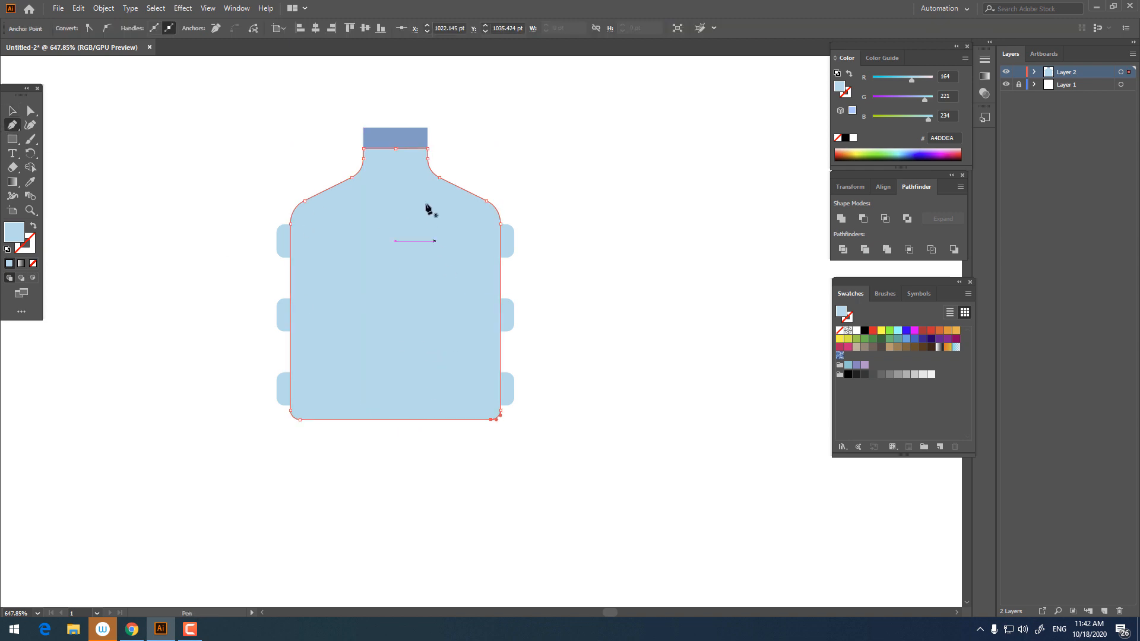
Step: Try to delete the extra anchor point in the middle of the neck's top edge, and undo the attempt
left_click(396, 149)
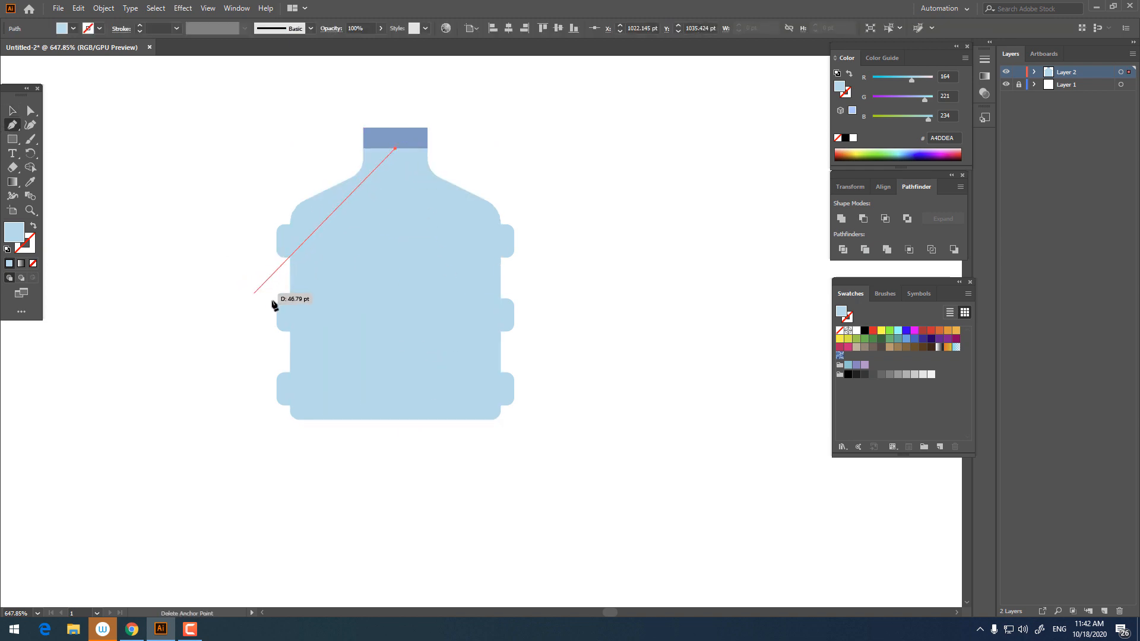
key("ctrl+z")
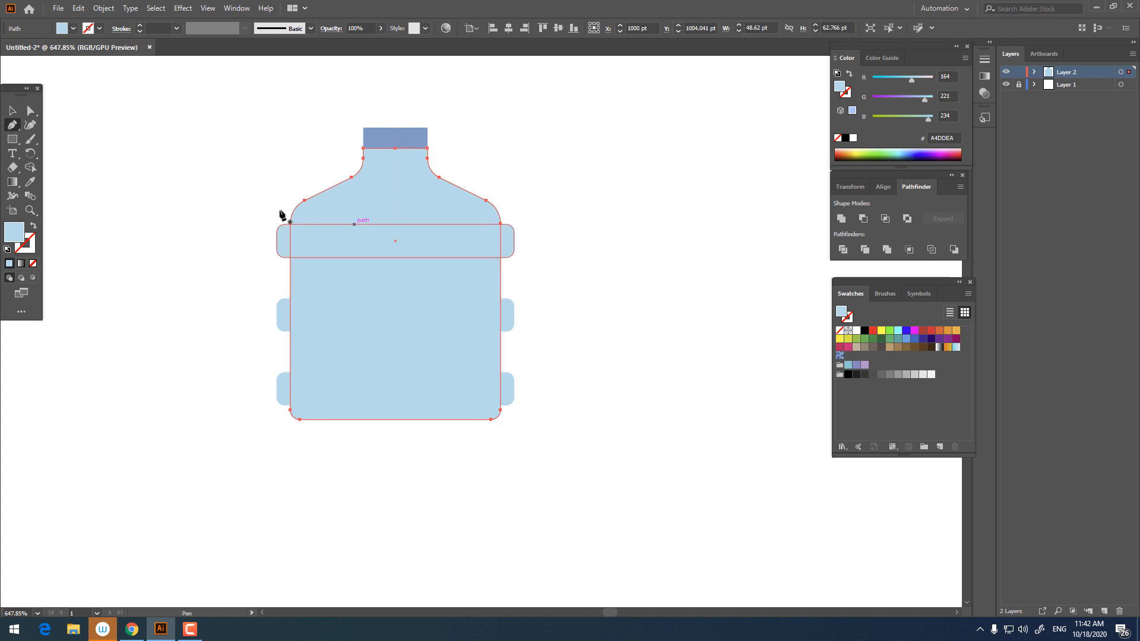
key("v")
double_click(362, 307)
key("Escape")
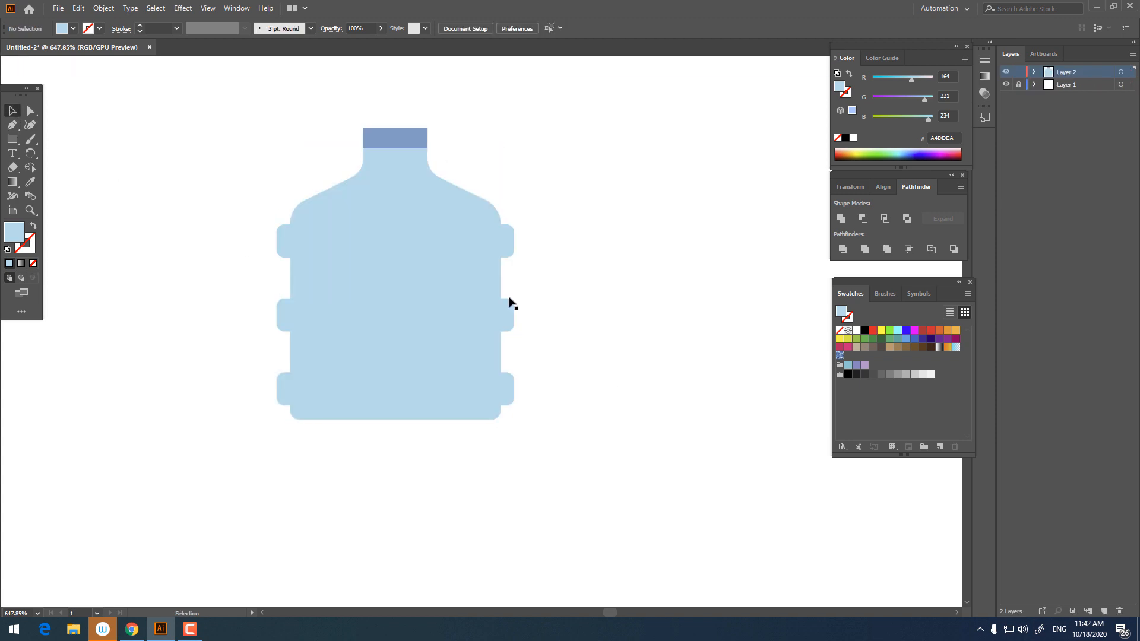
Step: Isolate the bottle body, delete the middle anchor point on the neck's top edge, and exit isolation
left_click(467, 273)
key("z")
key("v")
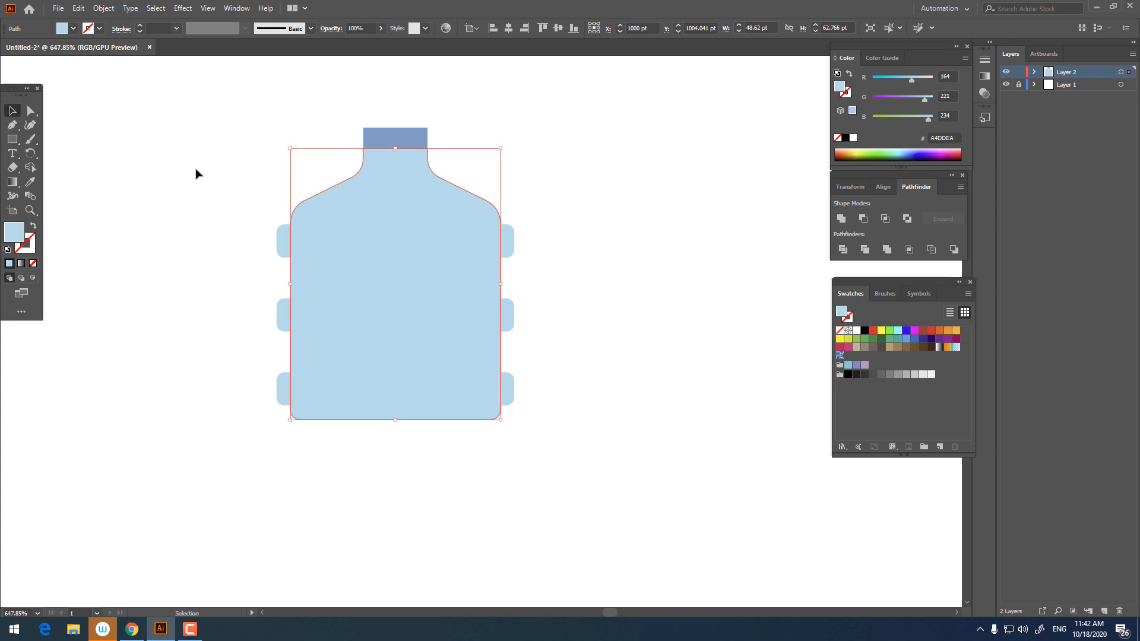
double_click(408, 182)
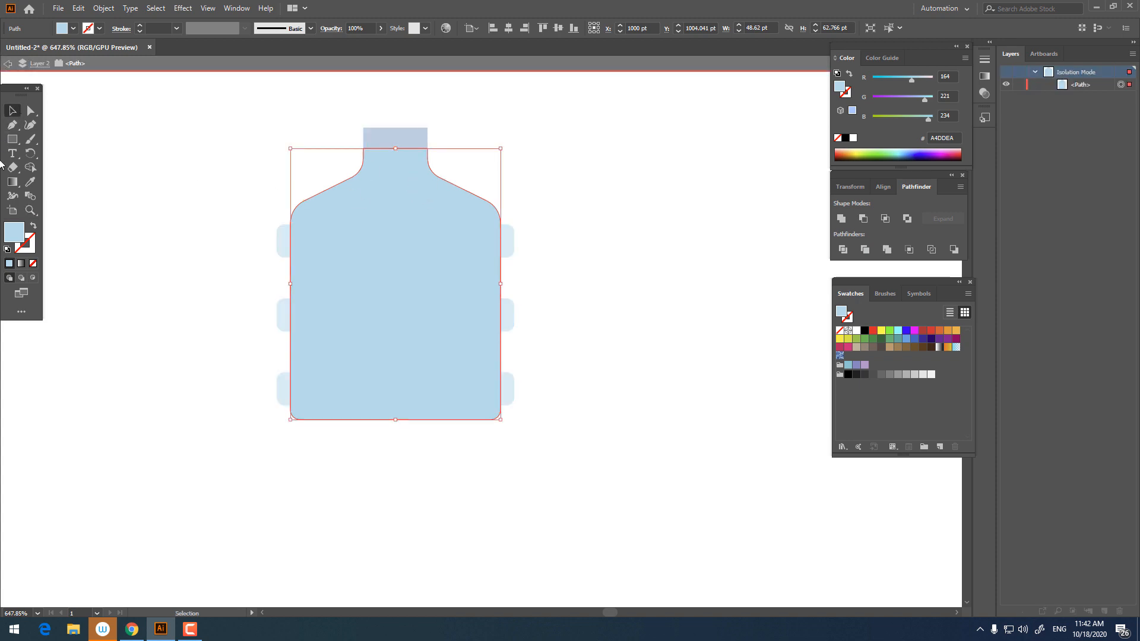
left_click(17, 129)
left_click(395, 150)
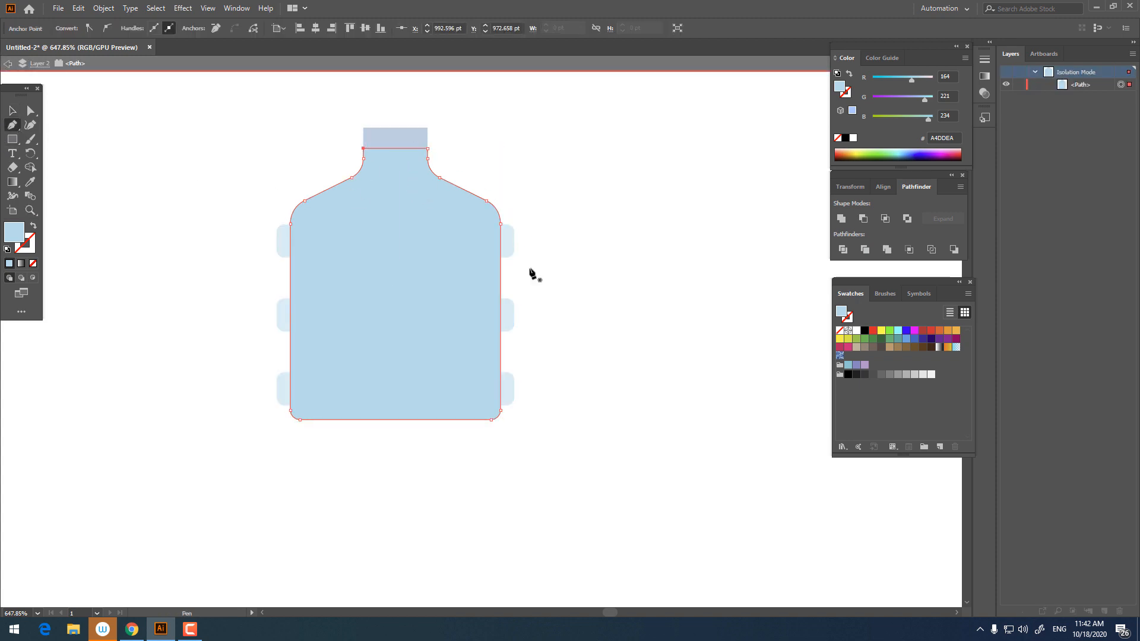
left_click(11, 111)
left_click(141, 192)
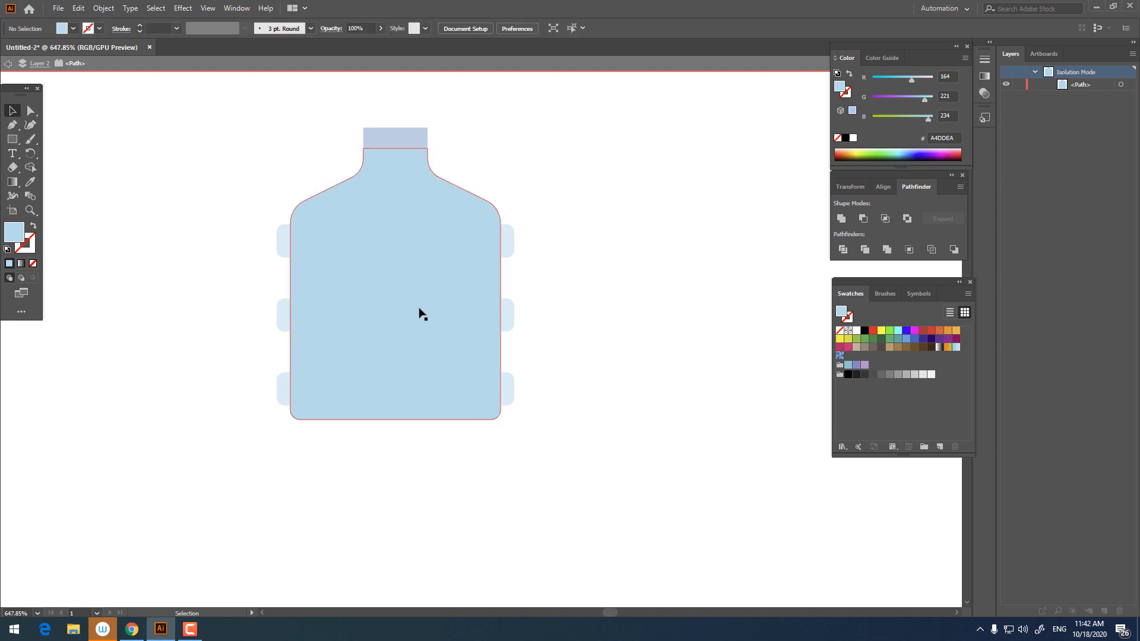
double_click(217, 208)
Step: Copy the bottle body, paste it in front, and narrow the copy symmetrically to about 45.3 pt wide
left_click(456, 207)
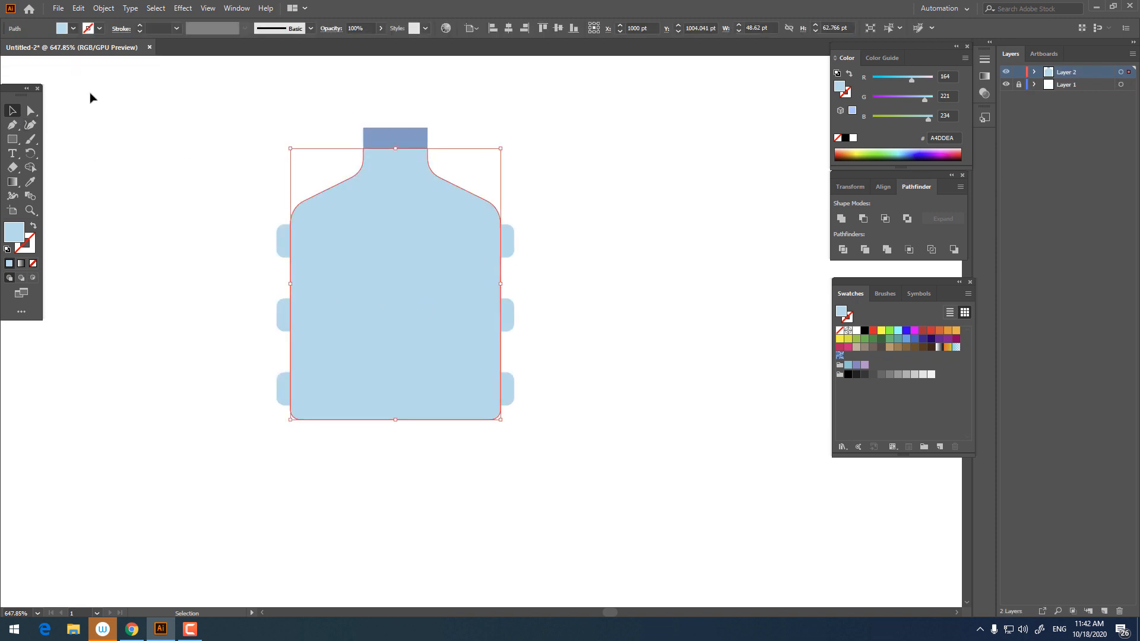
left_click(79, 8)
left_click(110, 65)
left_click(79, 8)
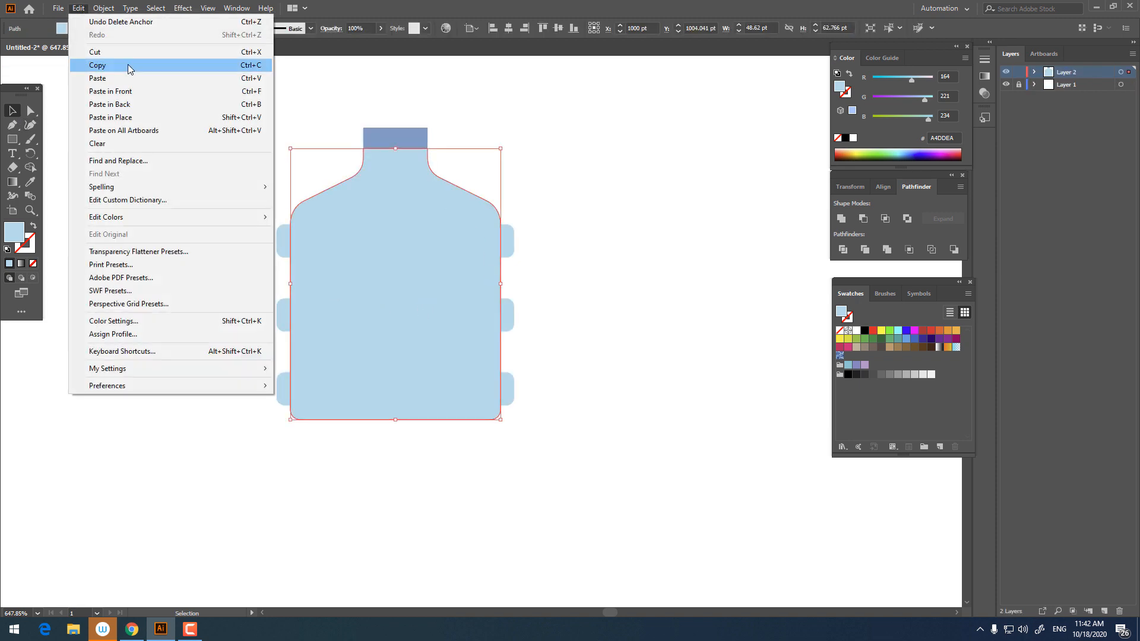
left_click(138, 93)
left_click_drag(502, 284, 490, 283)
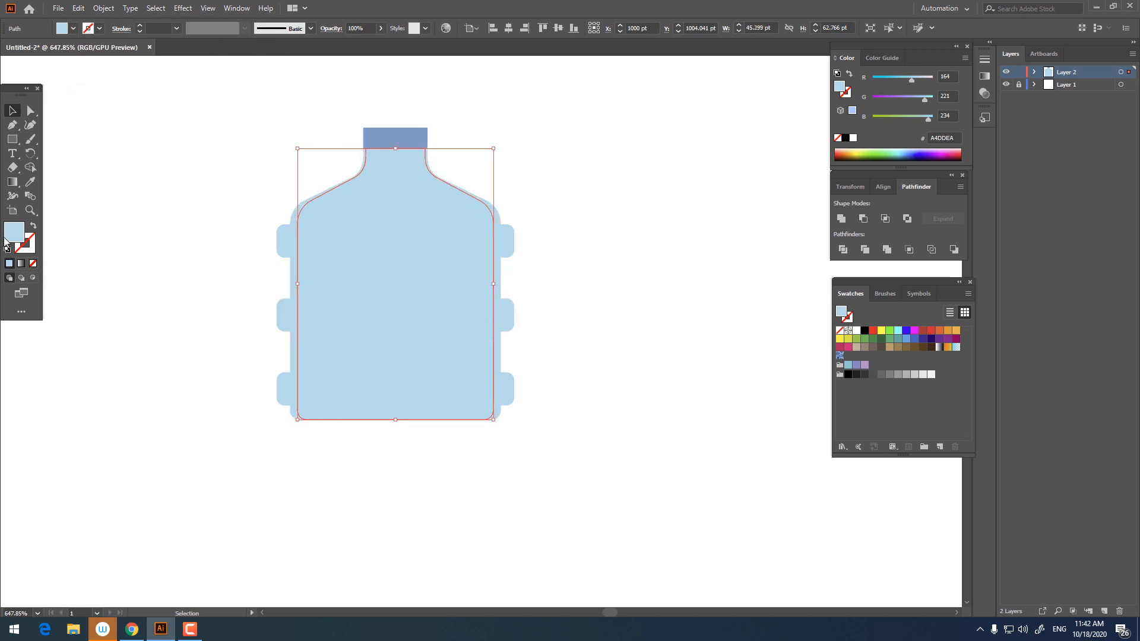
Step: Change the fill of the inner body shape to the darker blue 78C2CE
double_click(6, 237)
left_click(436, 236)
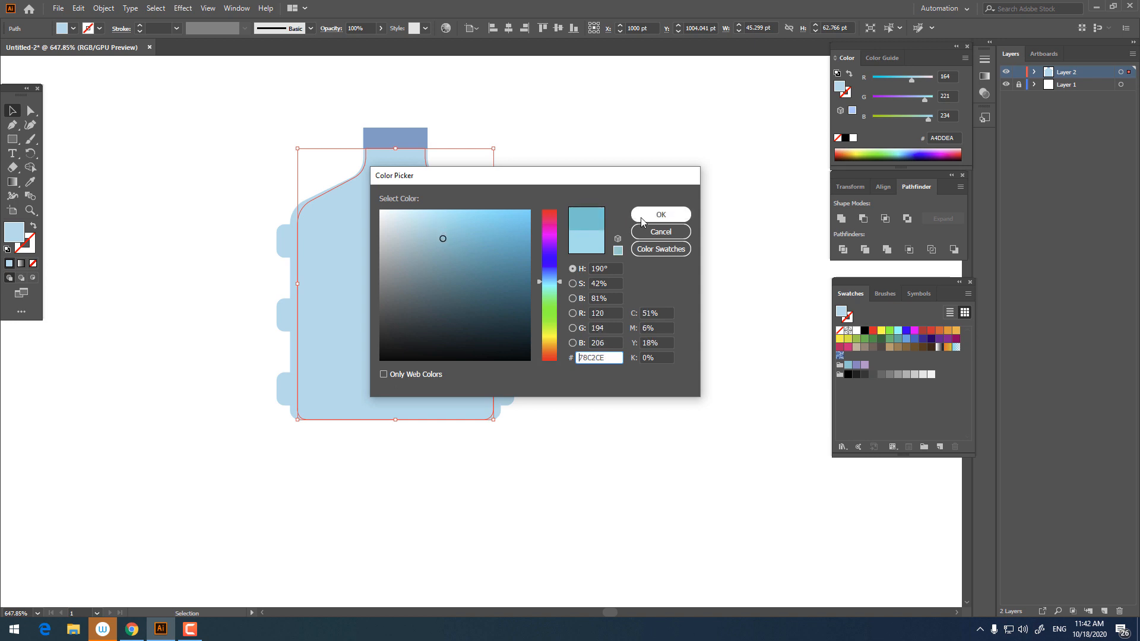
left_click(644, 219)
left_click(645, 405)
key("z")
left_click_drag(504, 245, 670, 296)
left_click(12, 110)
left_click(483, 177)
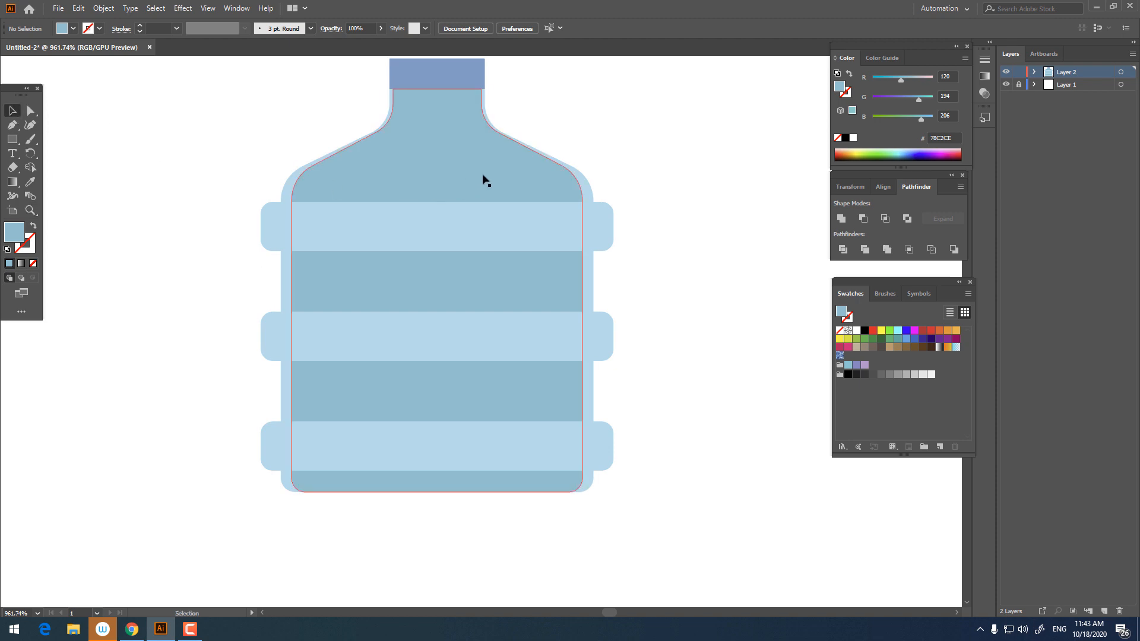
left_click(80, 8)
left_click(647, 213)
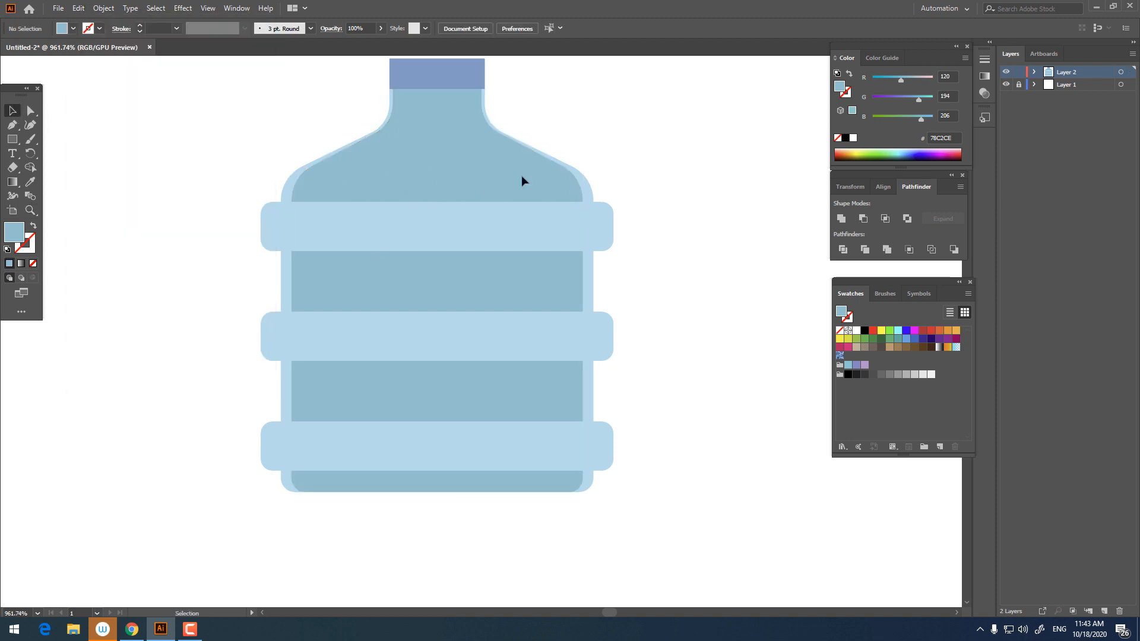
left_click(522, 176)
Step: Sample the bottle's light blue for the inner body shape and darken its fill to 7FCEDB
left_click(27, 186)
left_click(295, 227)
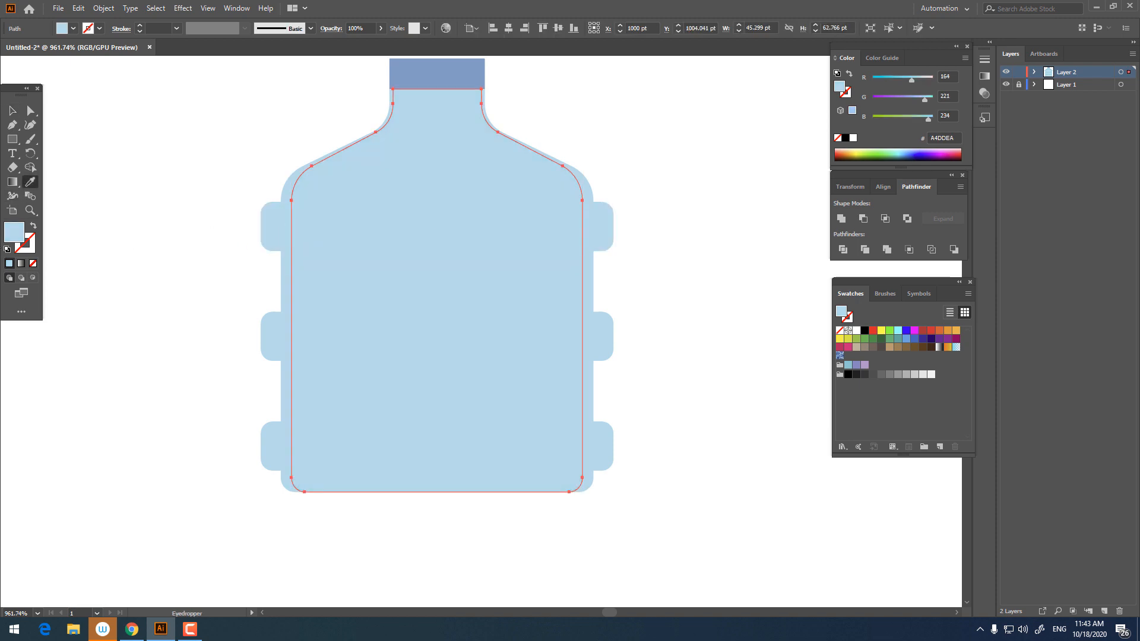
double_click(15, 234)
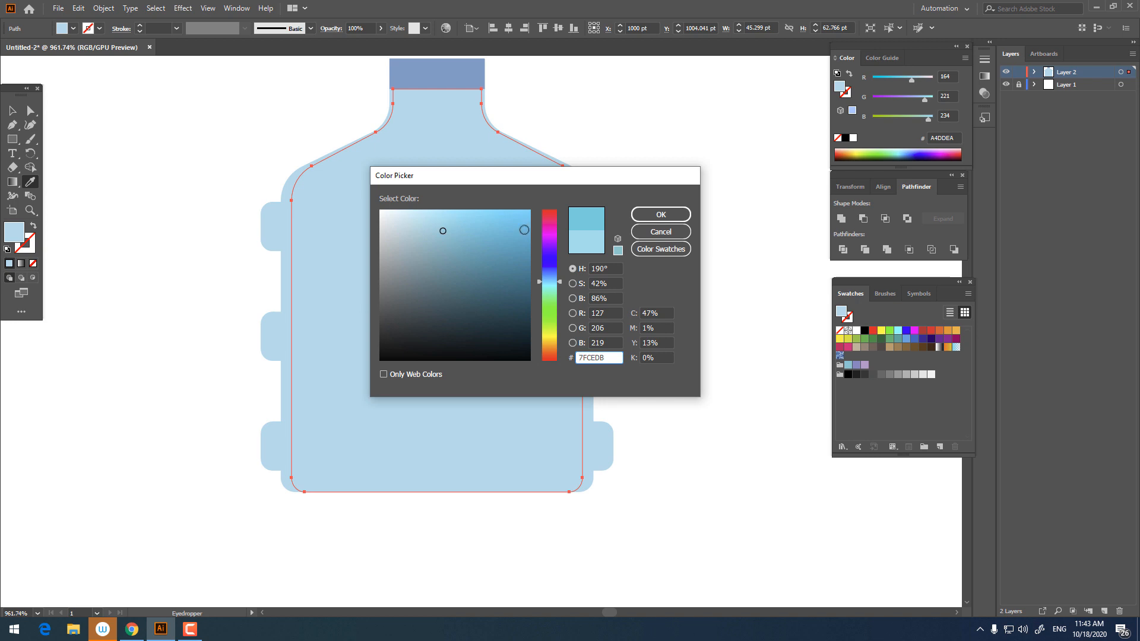
left_click(666, 219)
key("z")
left_click_drag(529, 207, 545, 250)
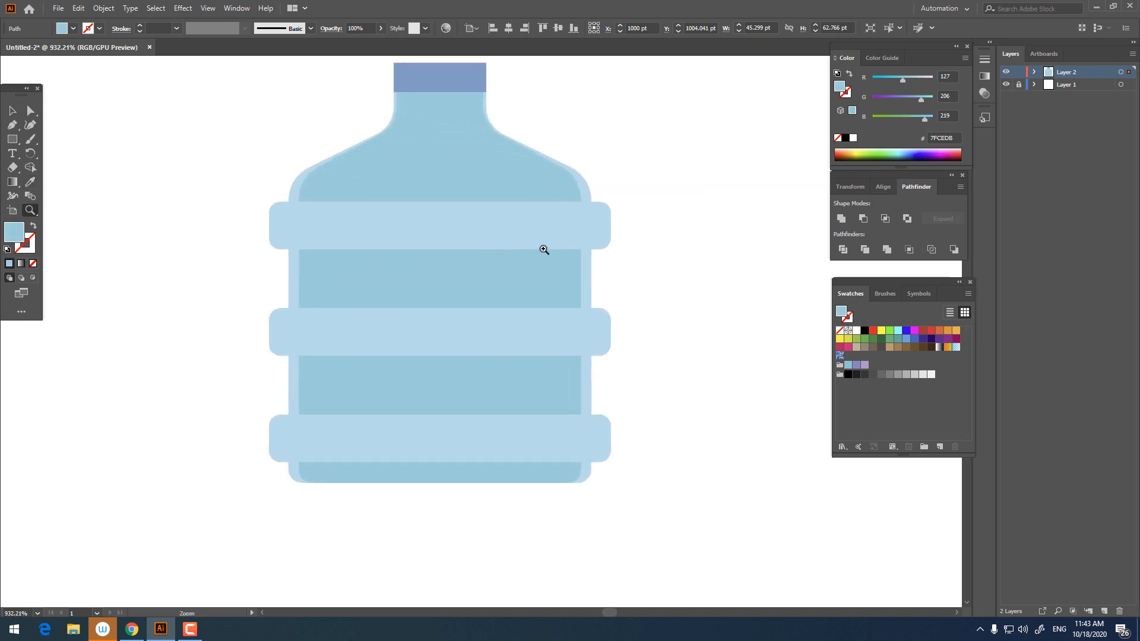
Step: Shift the hue of the inner body shape's fill to the bluer 80C1D8
double_click(17, 231)
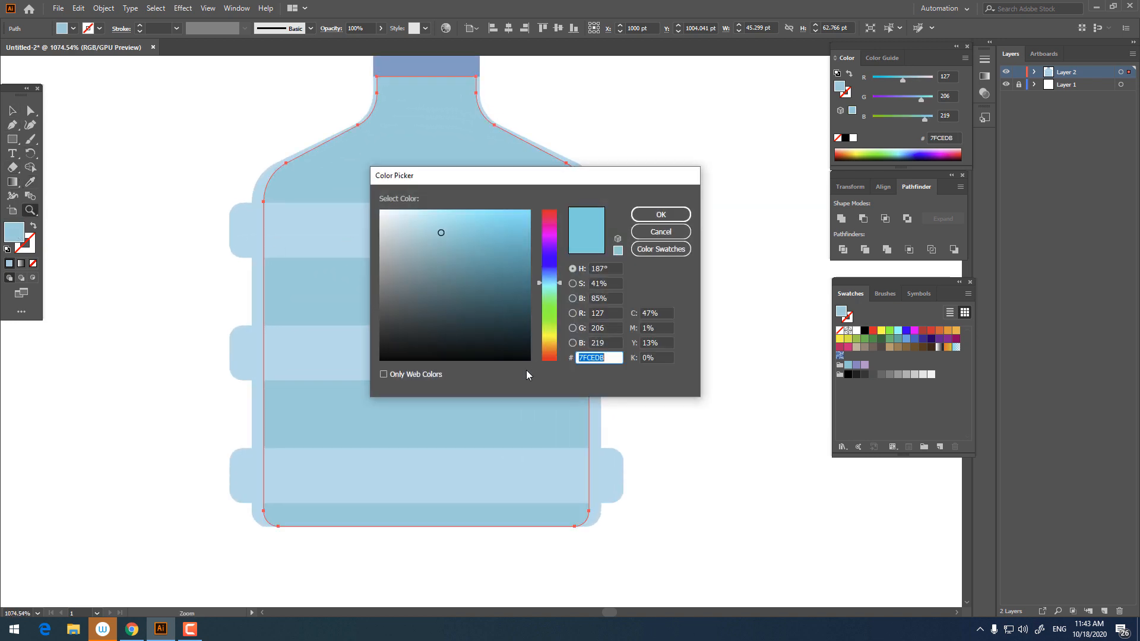
left_click_drag(554, 283, 554, 279)
left_click(661, 215)
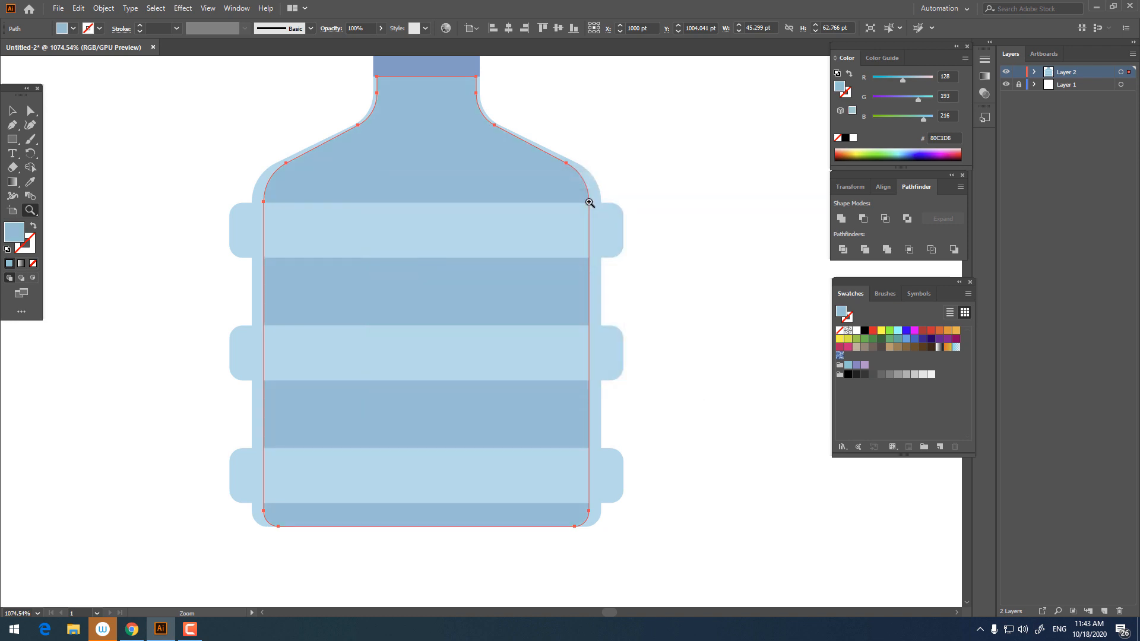
left_click_drag(509, 214, 476, 249)
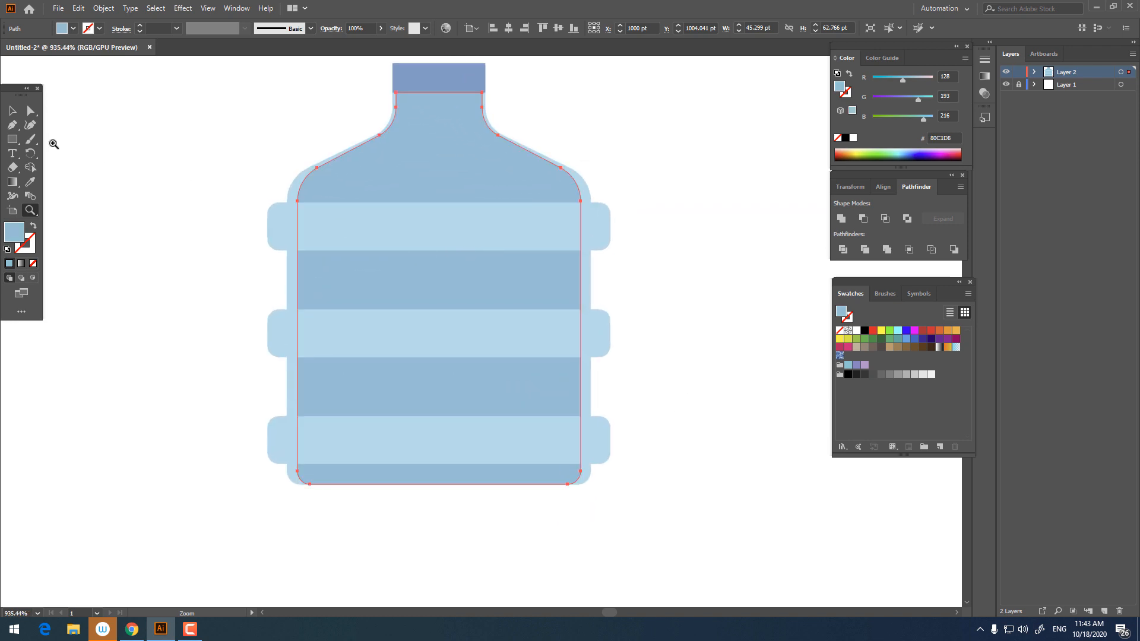
Step: Copy the inner body shape, paste it in front, and fill the copy with the darker blue 63A8C6
left_click(13, 111)
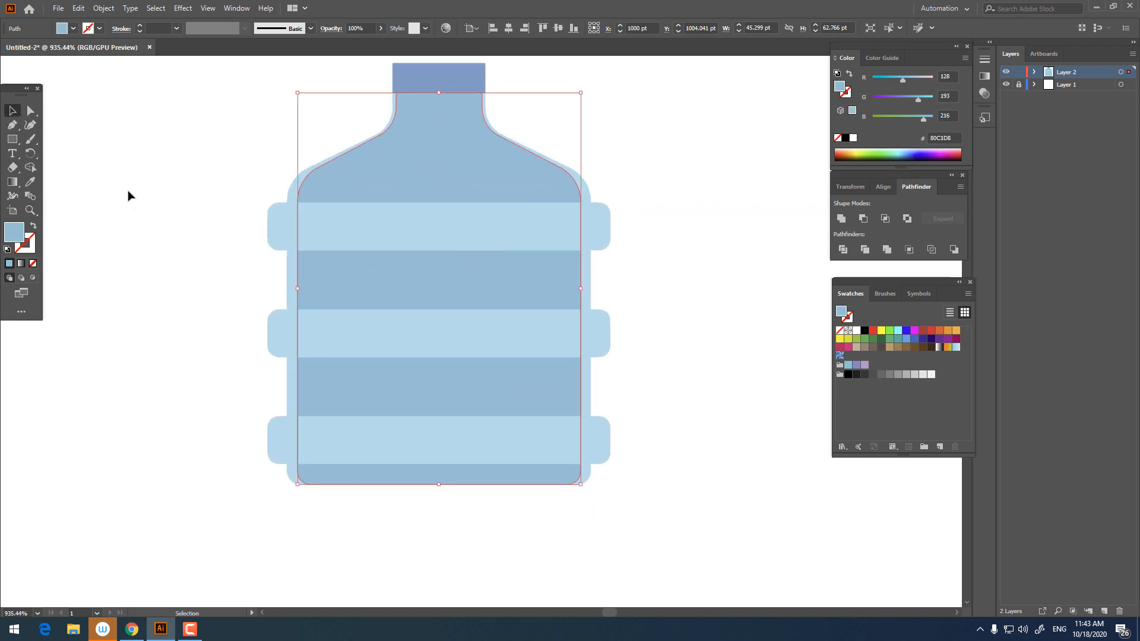
left_click(84, 11)
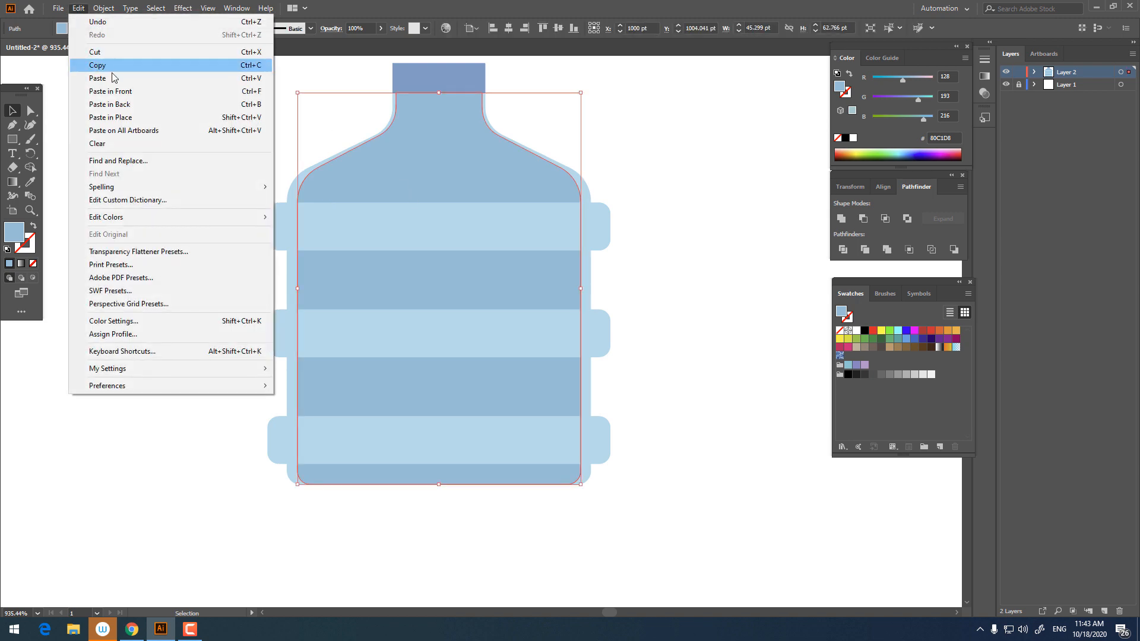
left_click(101, 64)
left_click(79, 8)
left_click(190, 109)
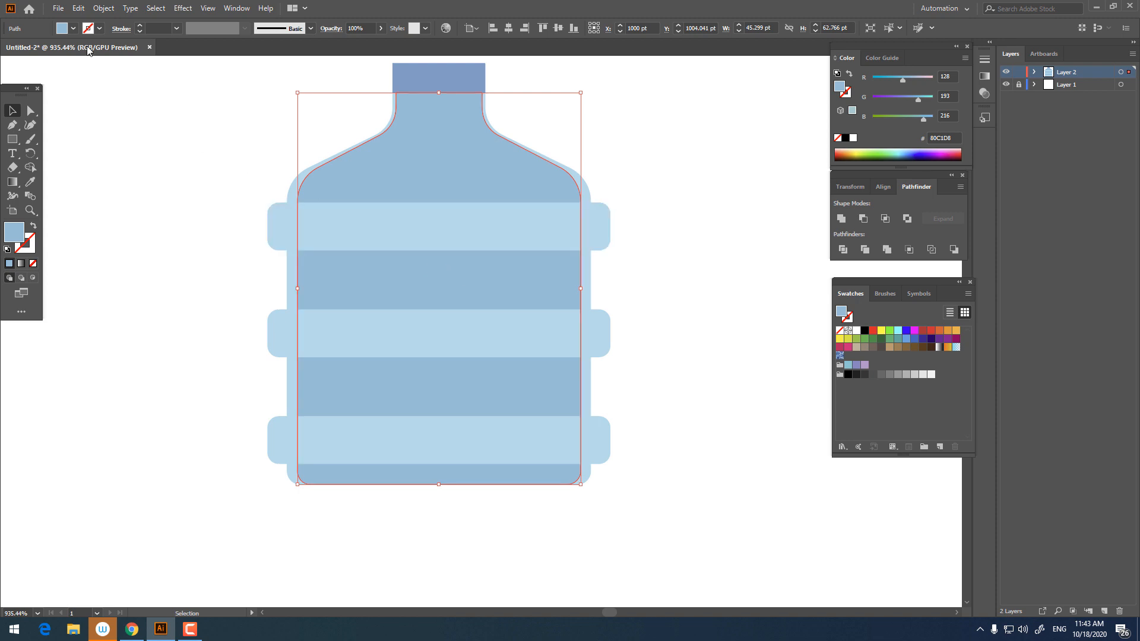
double_click(18, 232)
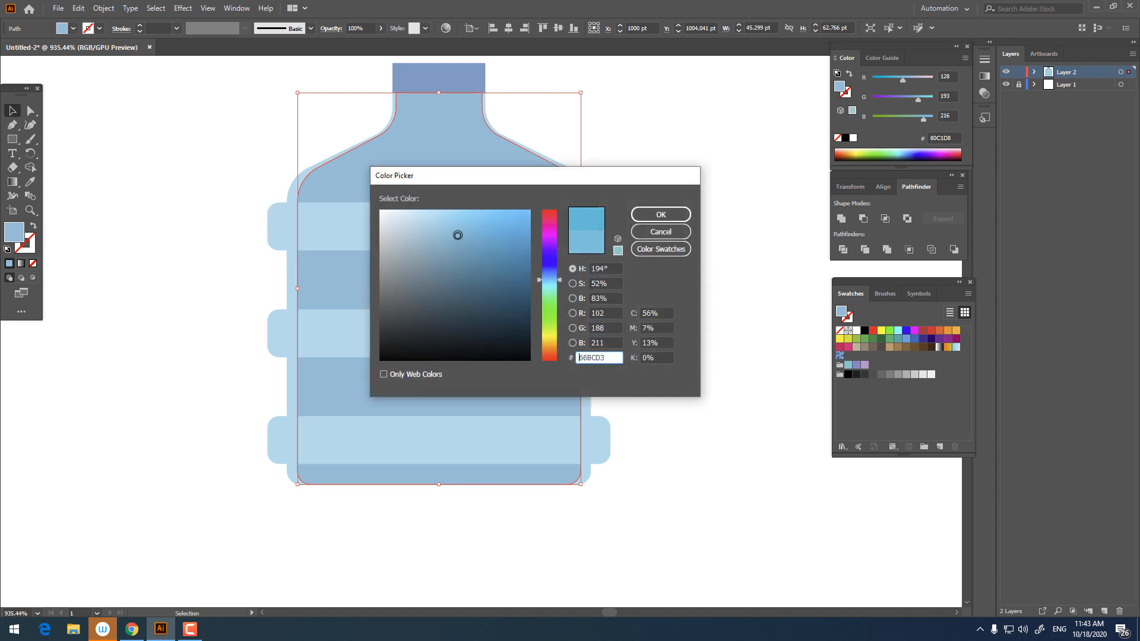
left_click_drag(549, 281, 549, 277)
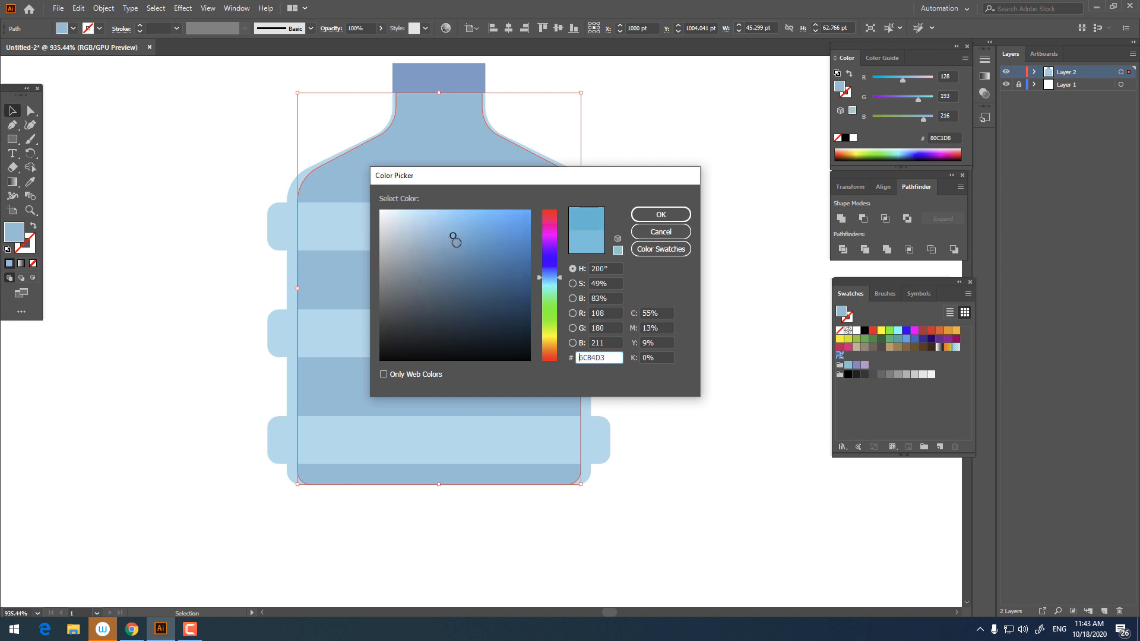
left_click(456, 248)
left_click(661, 214)
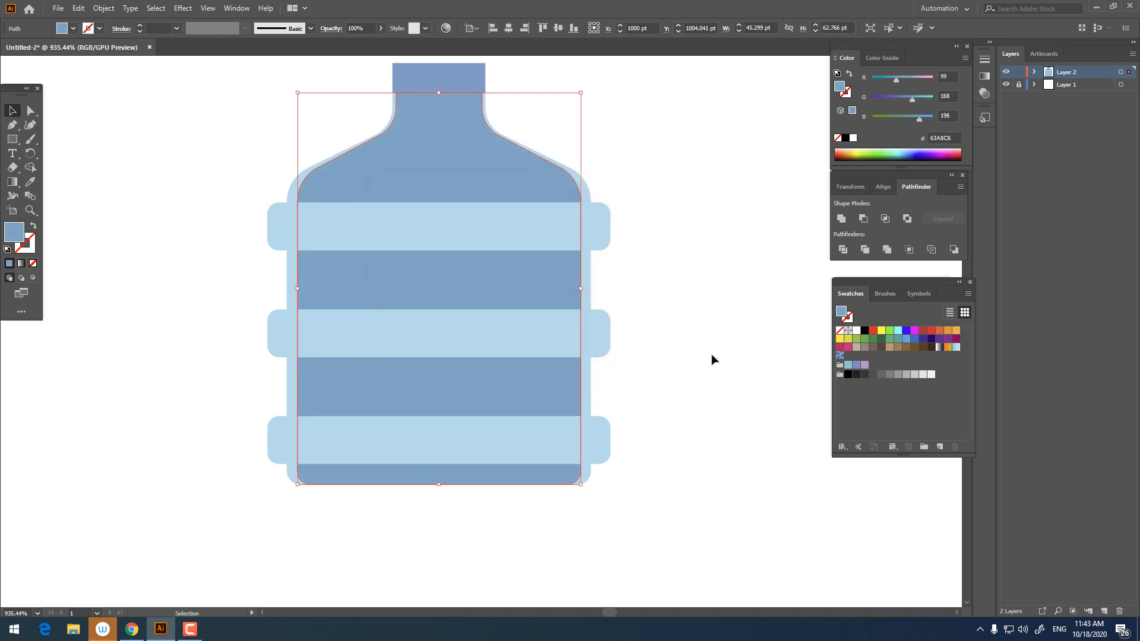
Step: Copy the dark blue inner shape, paste it in front, offset the copy about 4.8 pt to the left, and select both
left_click(510, 196)
left_click(79, 9)
left_click(98, 64)
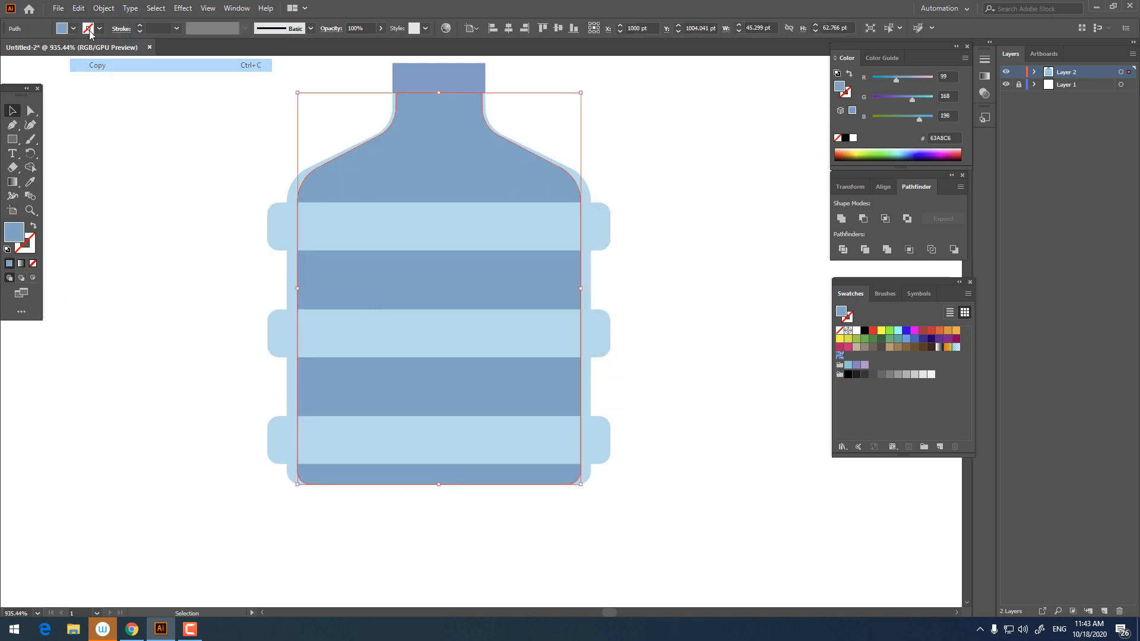
left_click(78, 9)
left_click(126, 95)
left_click_drag(502, 196, 495, 191)
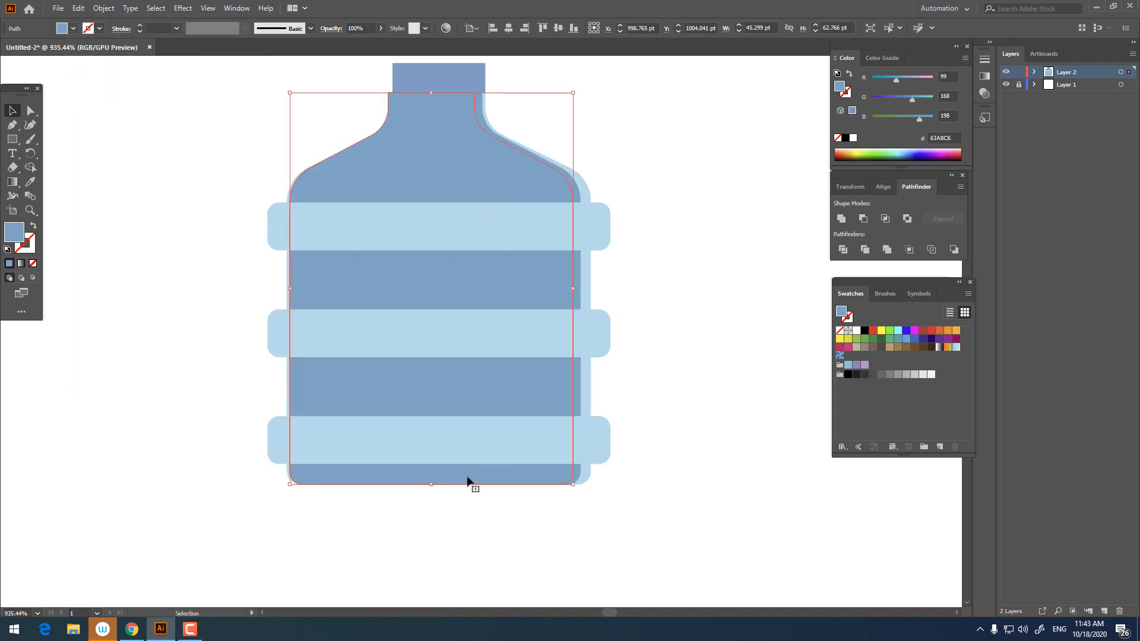
left_click_drag(515, 297, 488, 284)
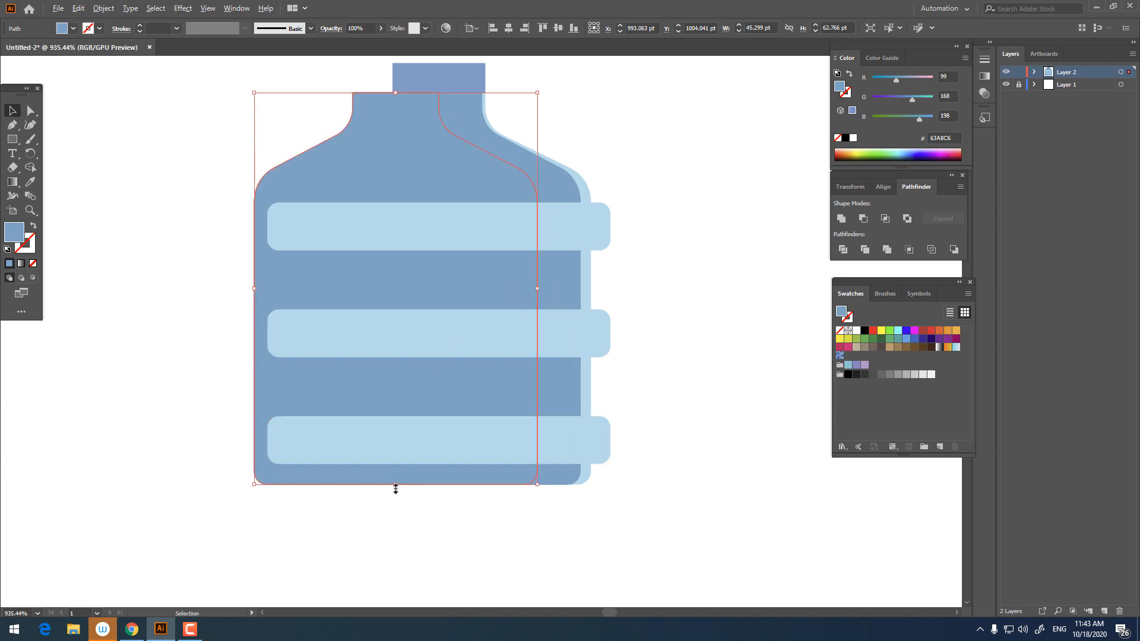
left_click_drag(394, 484, 380, 515)
key("ctrl+z")
left_click(695, 309)
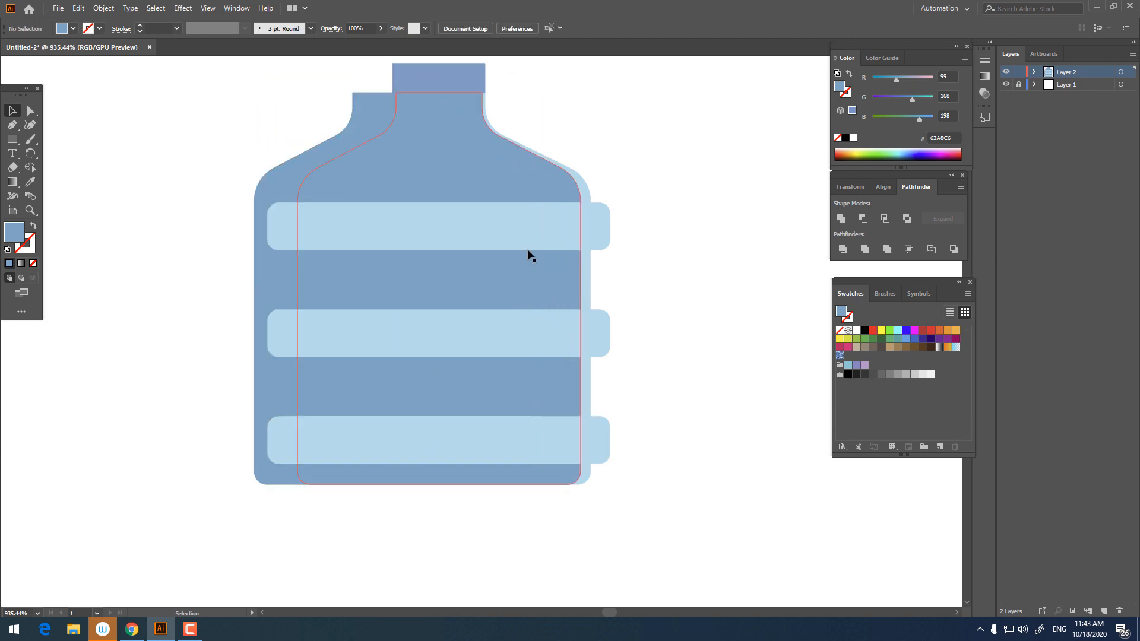
left_click_drag(510, 266, 580, 288)
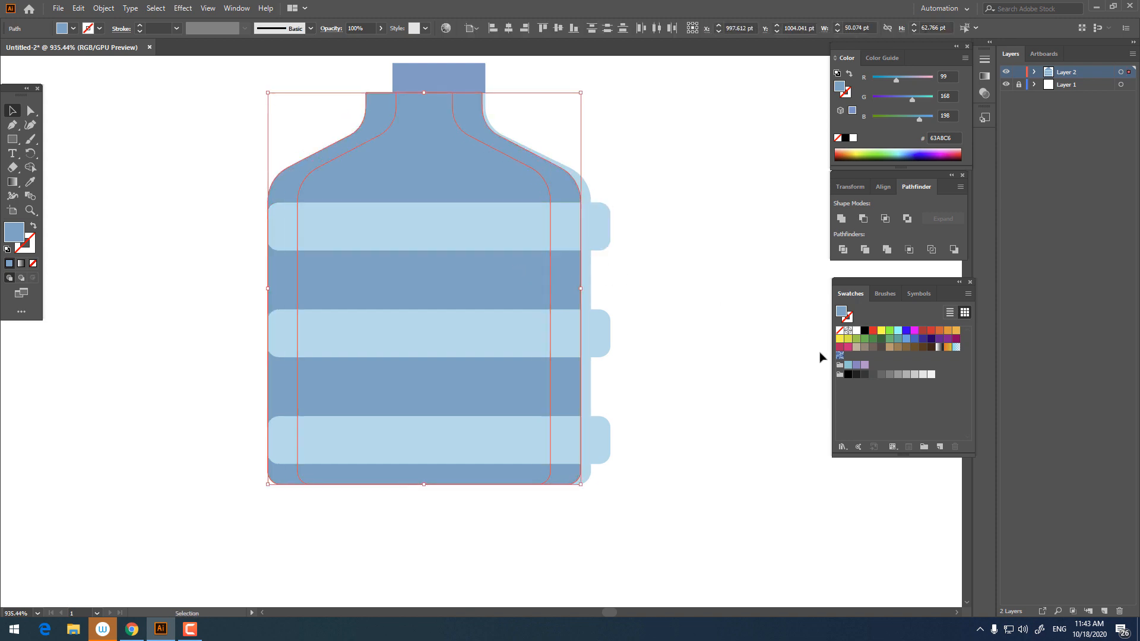
Step: Divide the two overlapping dark shapes, ungroup the pieces, and delete all but the shading strip along the bottle's right side
left_click(841, 250)
right_click(538, 290)
left_click(589, 392)
left_click(703, 343)
left_click(415, 274)
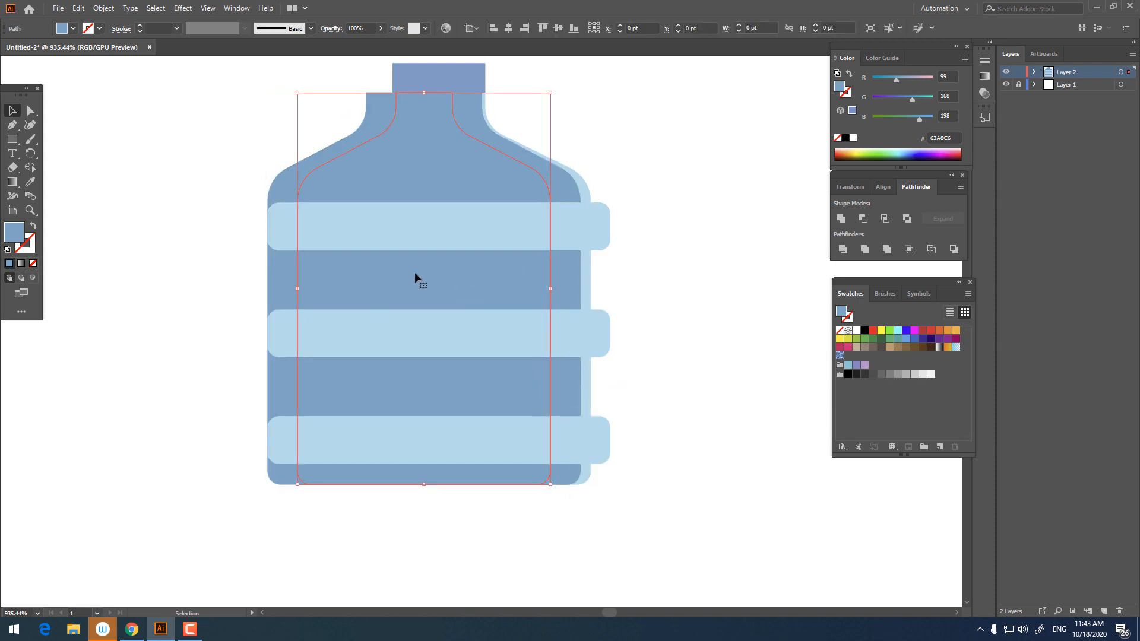
left_click(272, 270, "shift")
key("Delete")
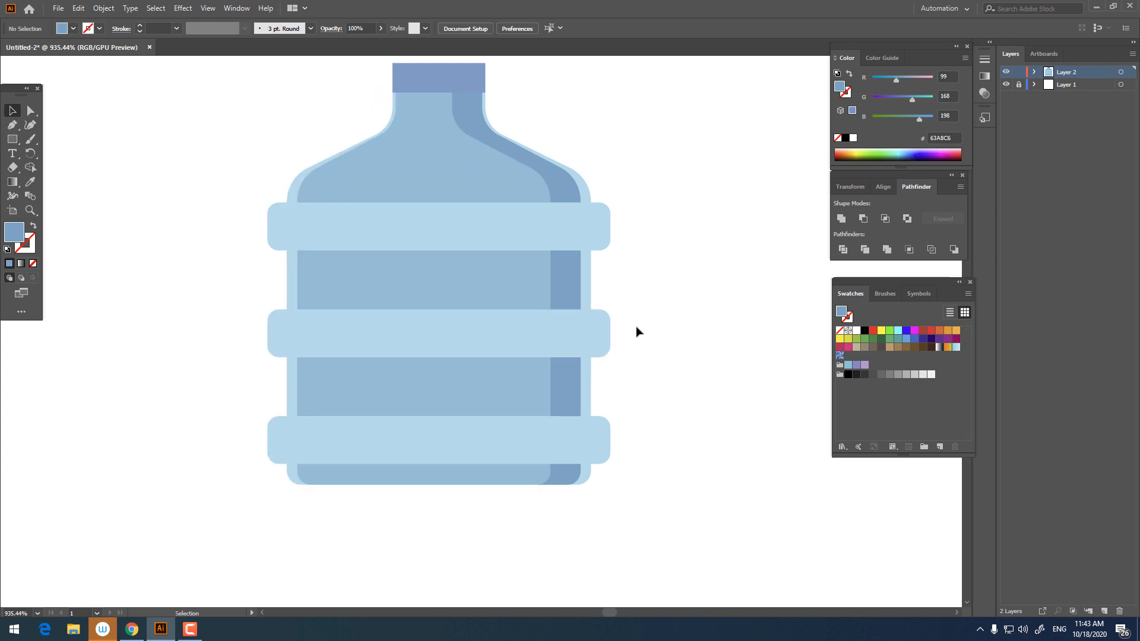
Step: Nudge the dark shading strip slightly left, leaving a narrow gap to the inner shape's right edge
key("z")
left_click_drag(636, 332, 586, 346)
mouse_move(490, 297)
left_mouse_down()
mouse_move(451, 311)
mouse_move(480, 314)
left_mouse_up()
left_click_drag(432, 325, 366, 333)
left_click_drag(412, 308, 531, 313)
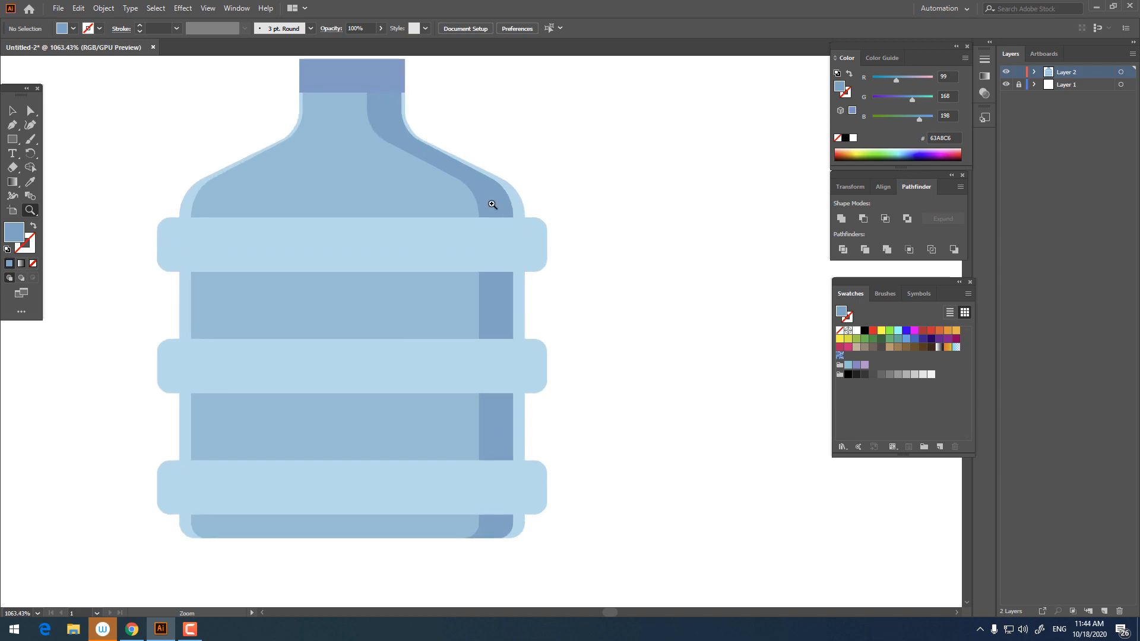
left_click(12, 111)
left_click(479, 194)
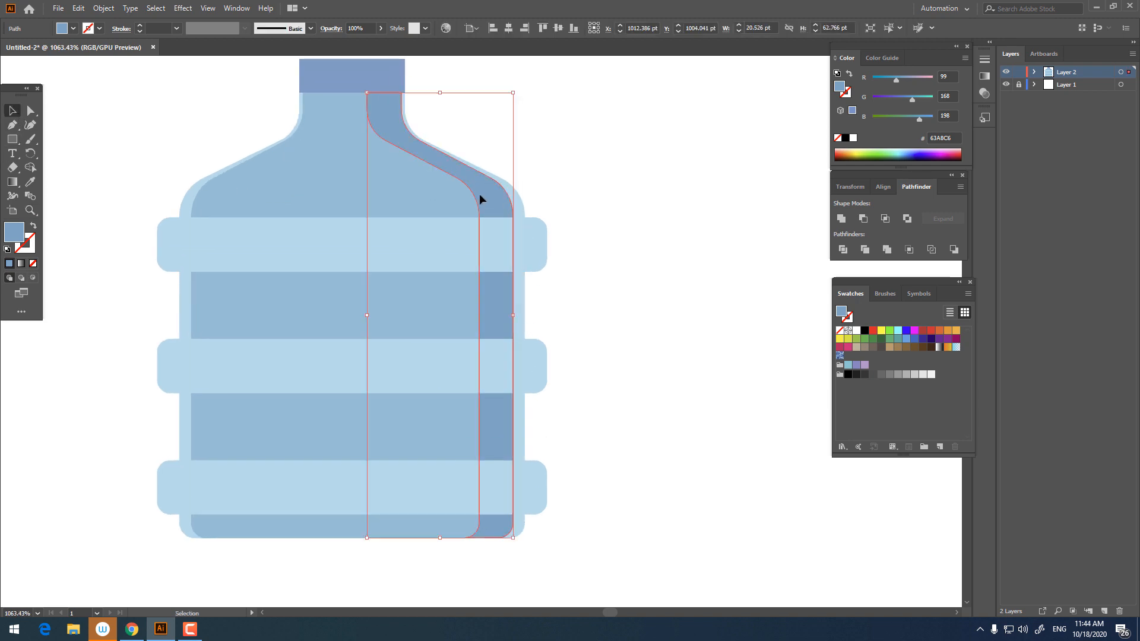
key("Left")
key("Left")
left_click(680, 333)
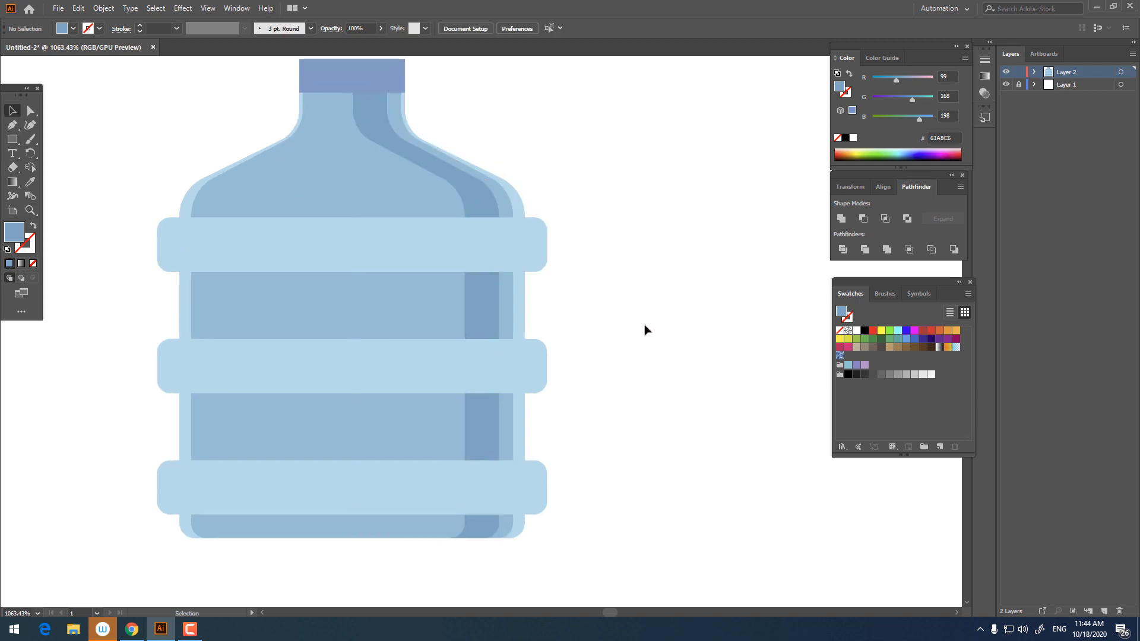
left_click(502, 202)
key("Right")
left_click(618, 284)
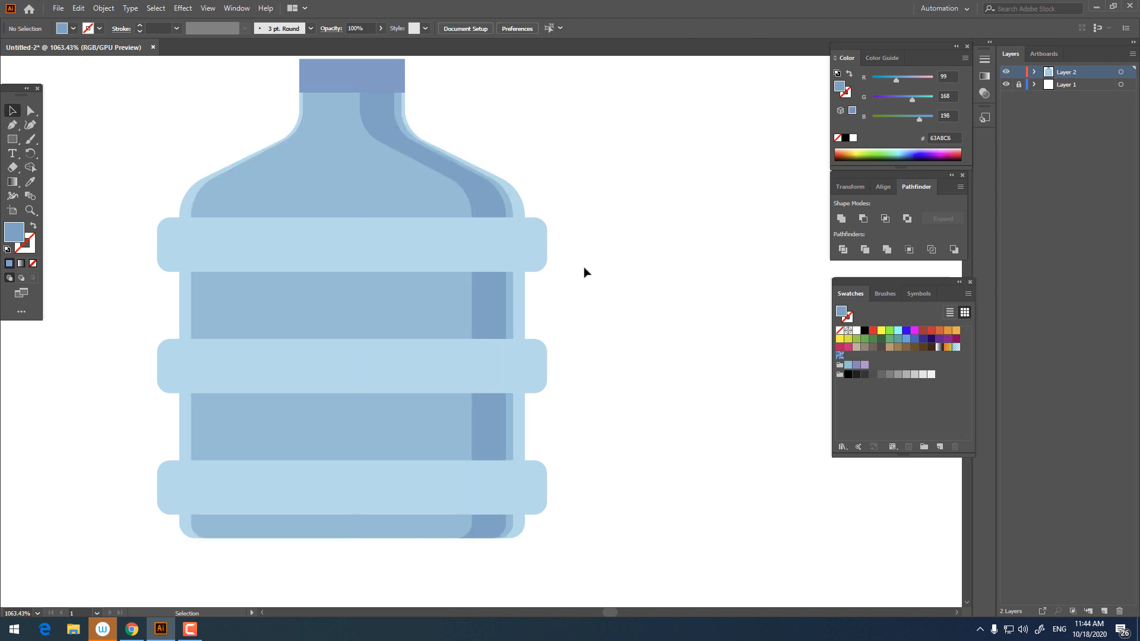
Step: Copy the inner body shape, paste it in front, and fill the copy with the bottle's light blue A4DDEA
key("z")
left_click_drag(578, 255, 534, 286)
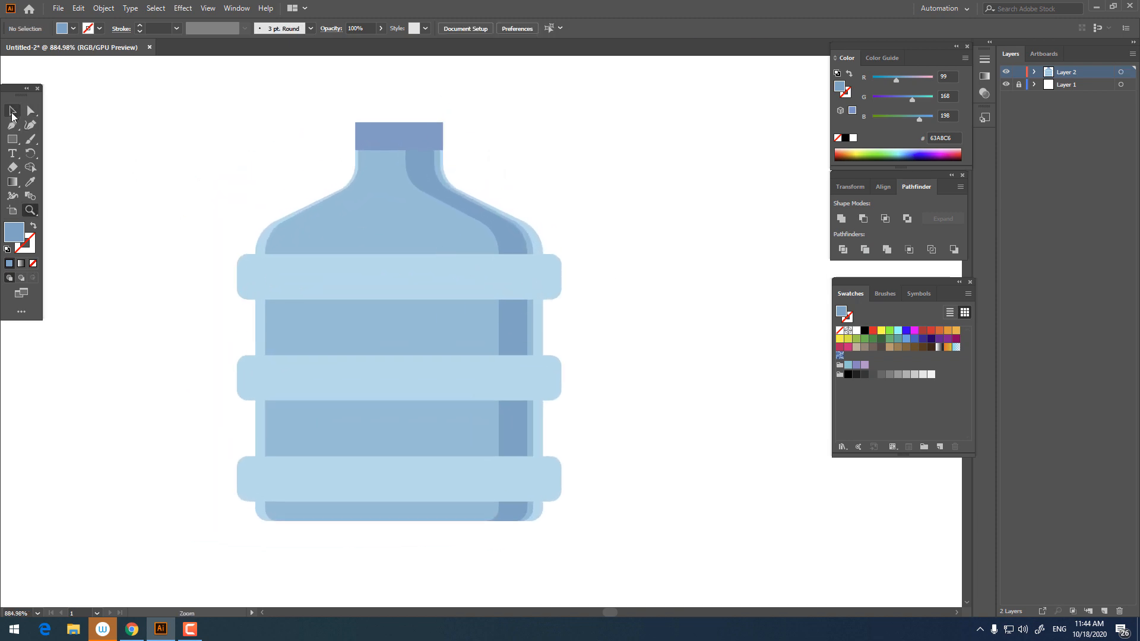
left_click(12, 112)
left_click(365, 218)
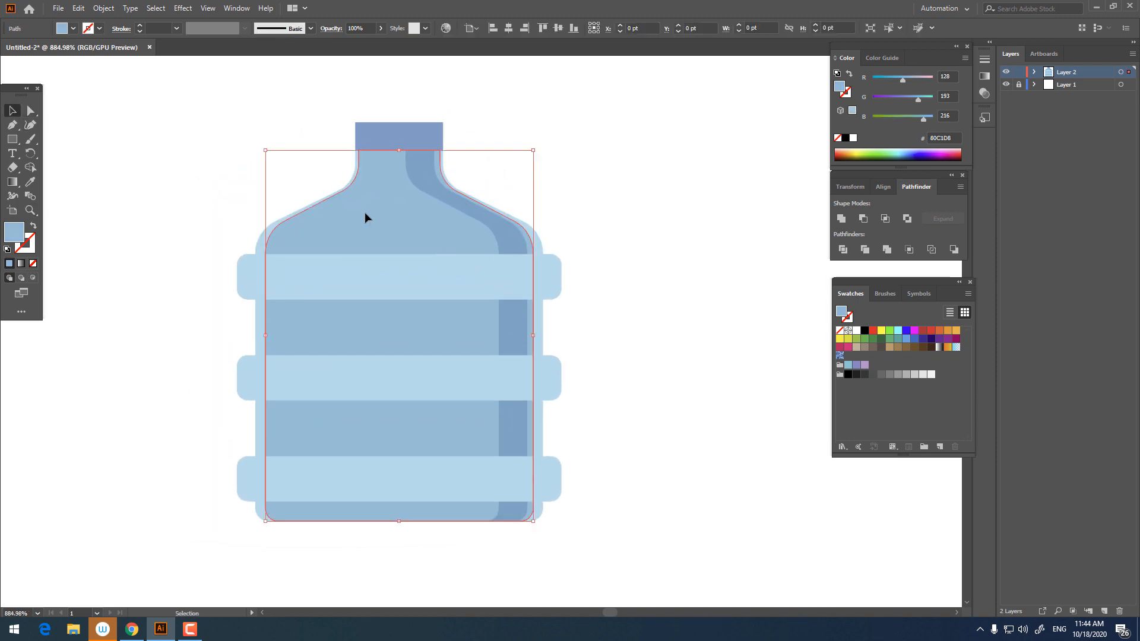
left_click(79, 8)
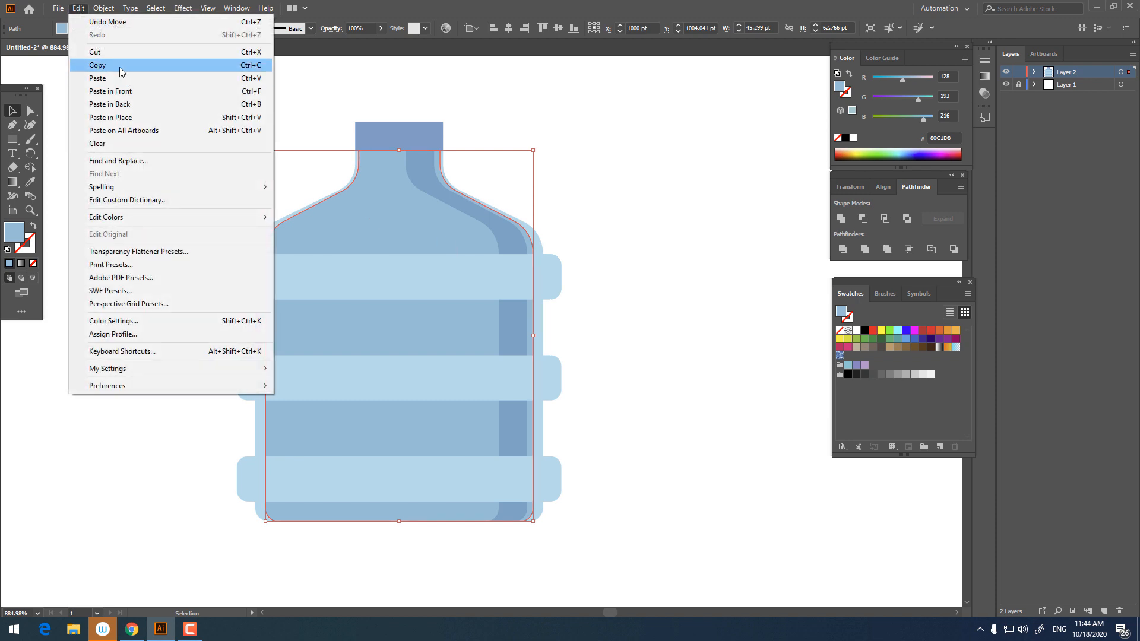
left_click(119, 65)
left_click(79, 7)
left_click(133, 94)
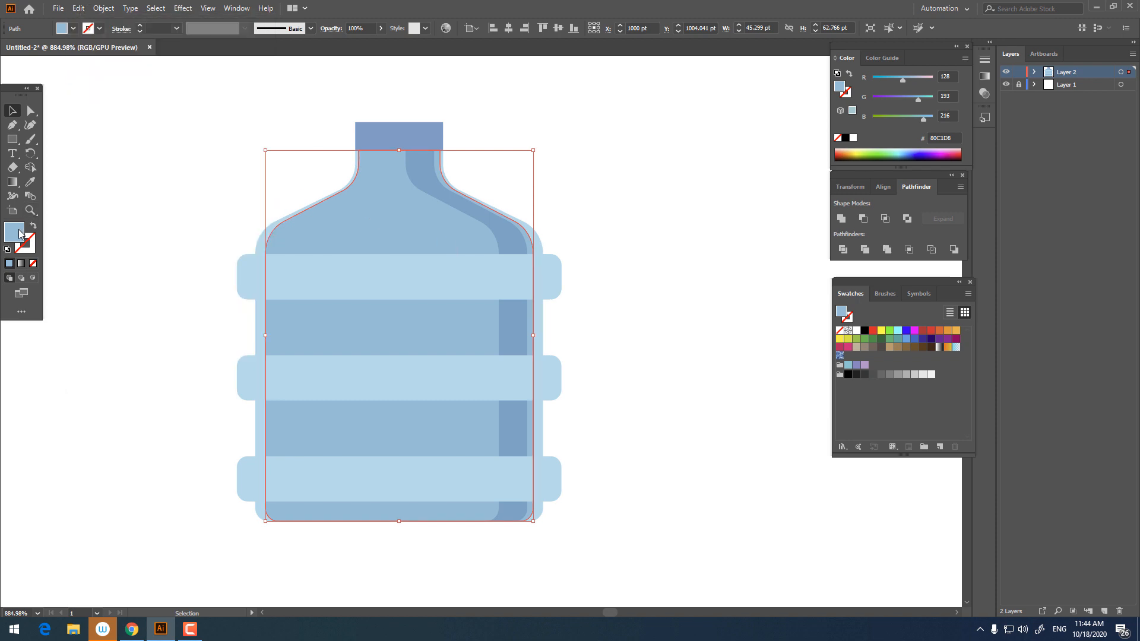
left_click(31, 183)
left_click(308, 282)
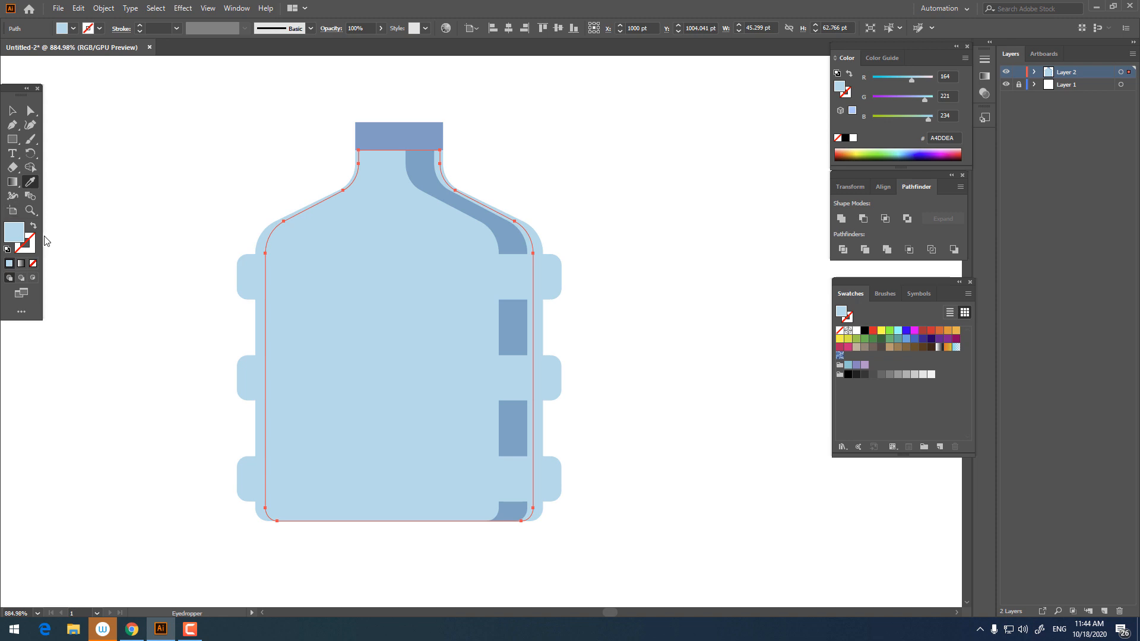
double_click(7, 235)
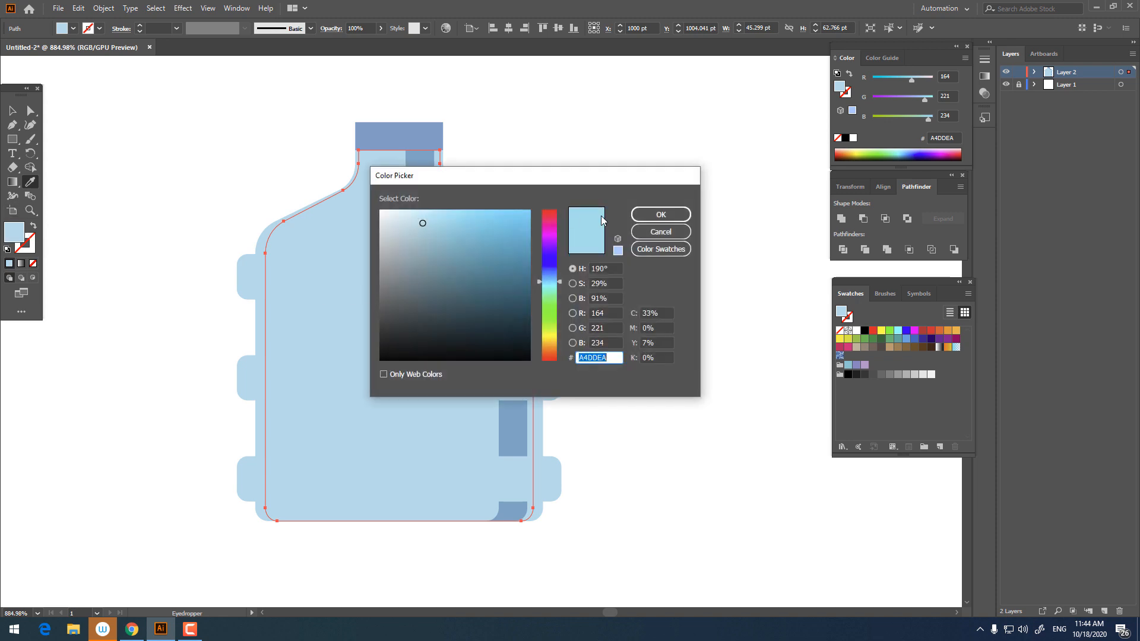
left_click(661, 214)
Step: Shift the light blue copy about 3.5 pt right, paste a duplicate in front about 2.2 pt further right, and select both
key("v")
left_click_drag(394, 216, 404, 215)
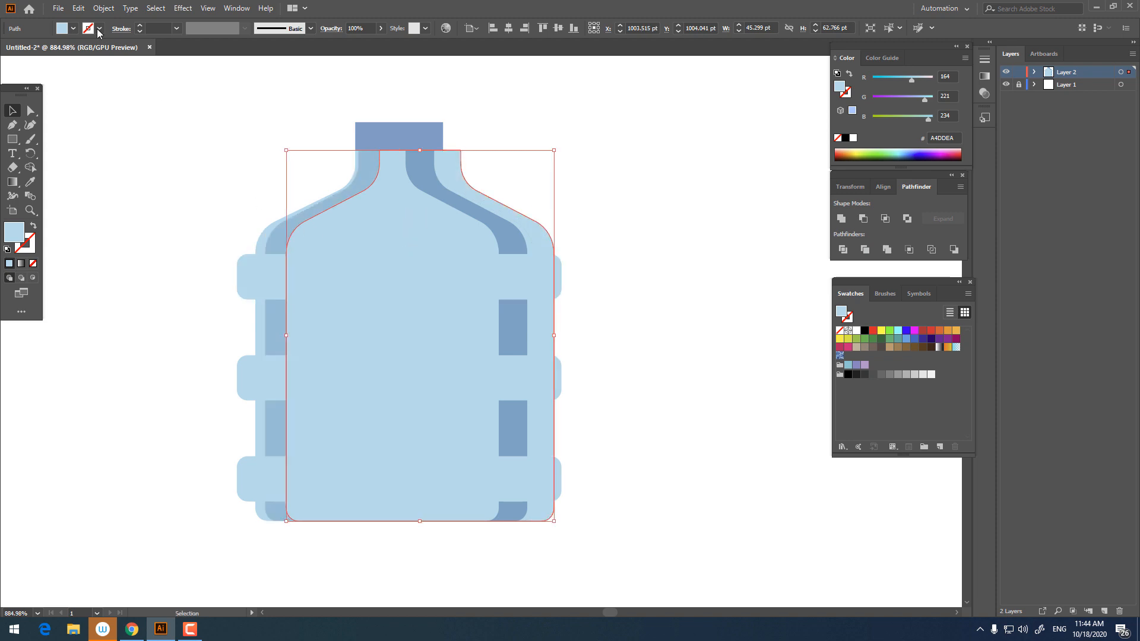
left_click(78, 8)
left_click(96, 65)
left_click(78, 9)
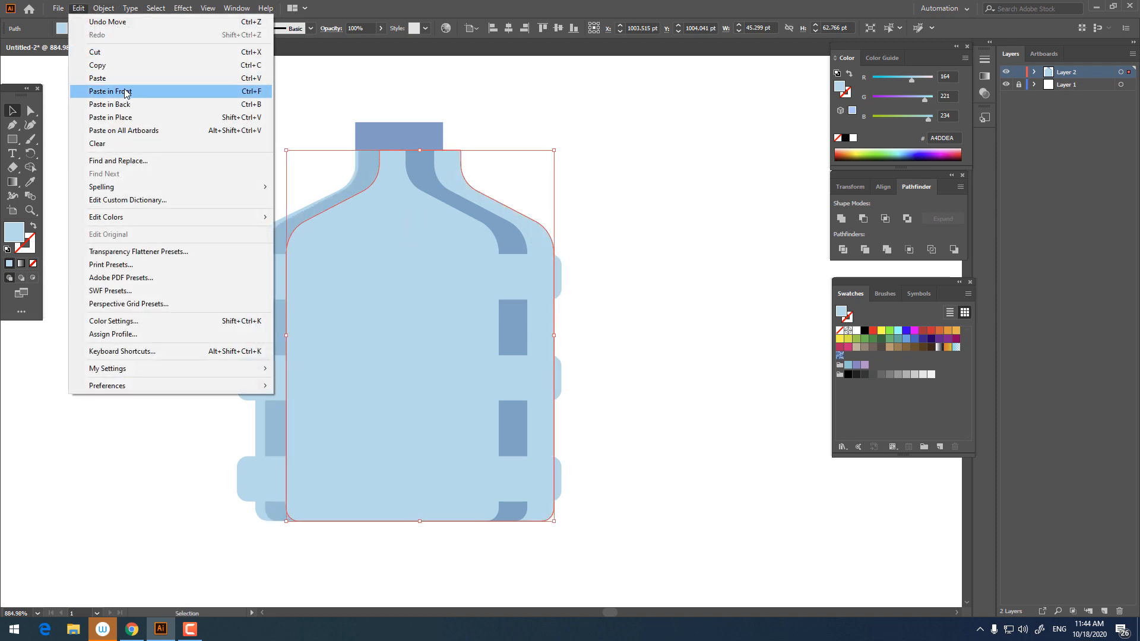
left_click(126, 93)
key("ctrl+shift+a")
left_click_drag(389, 214, 401, 213)
left_click(380, 180, "shift")
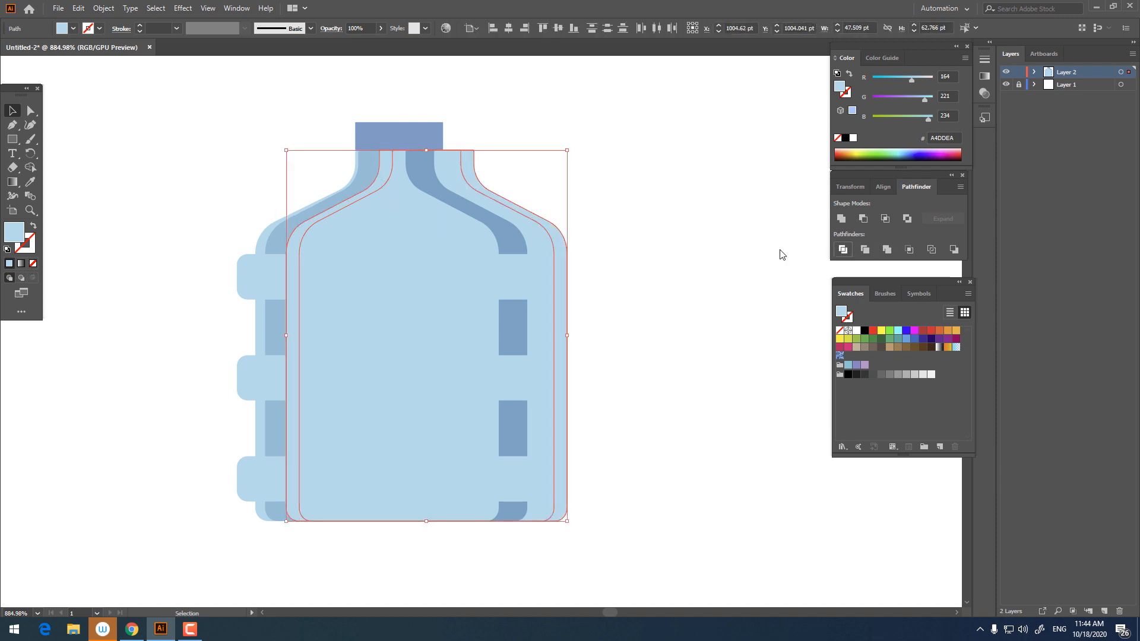
Step: Divide the two light copies, ungroup the pieces, and keep only the thin strip along the body's left side, shifted slightly left
right_click(453, 237)
left_click(501, 332)
left_click(596, 280)
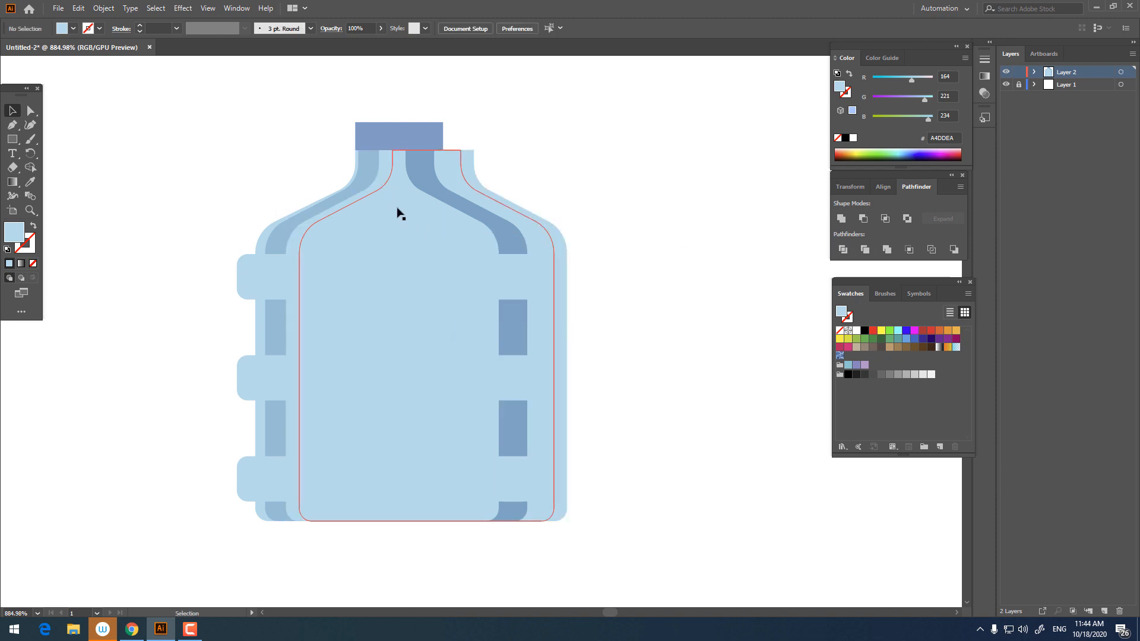
left_click(398, 212)
key("Delete")
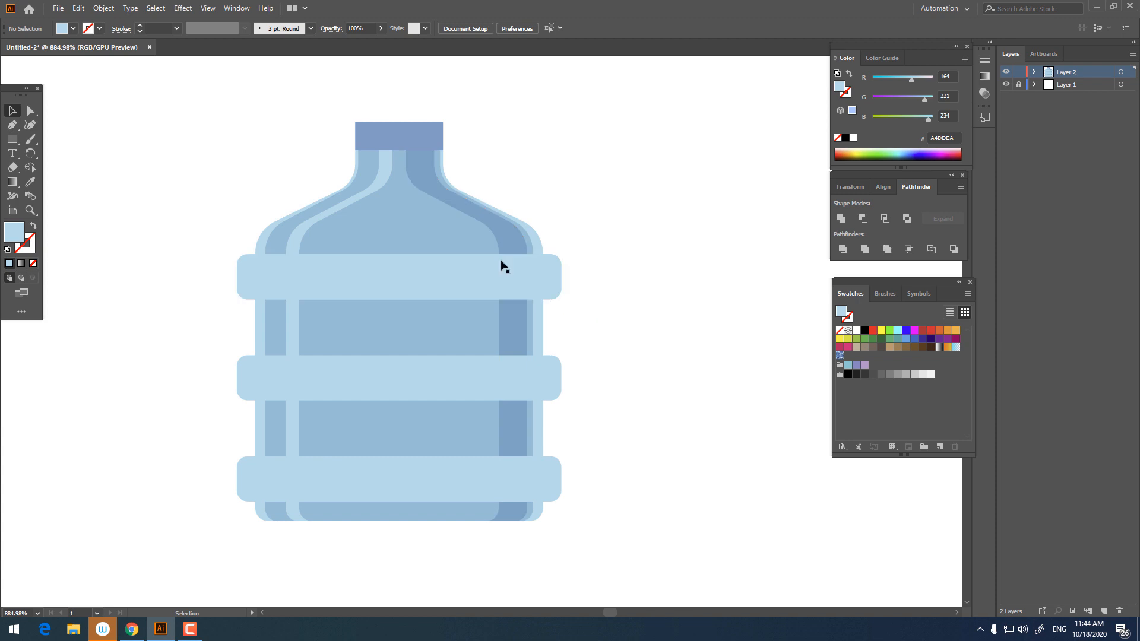
left_click_drag(378, 182, 367, 182)
left_click(553, 205)
Step: Draw a light blue rectangle about 10 × 48.3 pt in the body's middle, from below the neck down to the bottle's base
key("ctrl+space")
left_click_drag(554, 206, 410, 291)
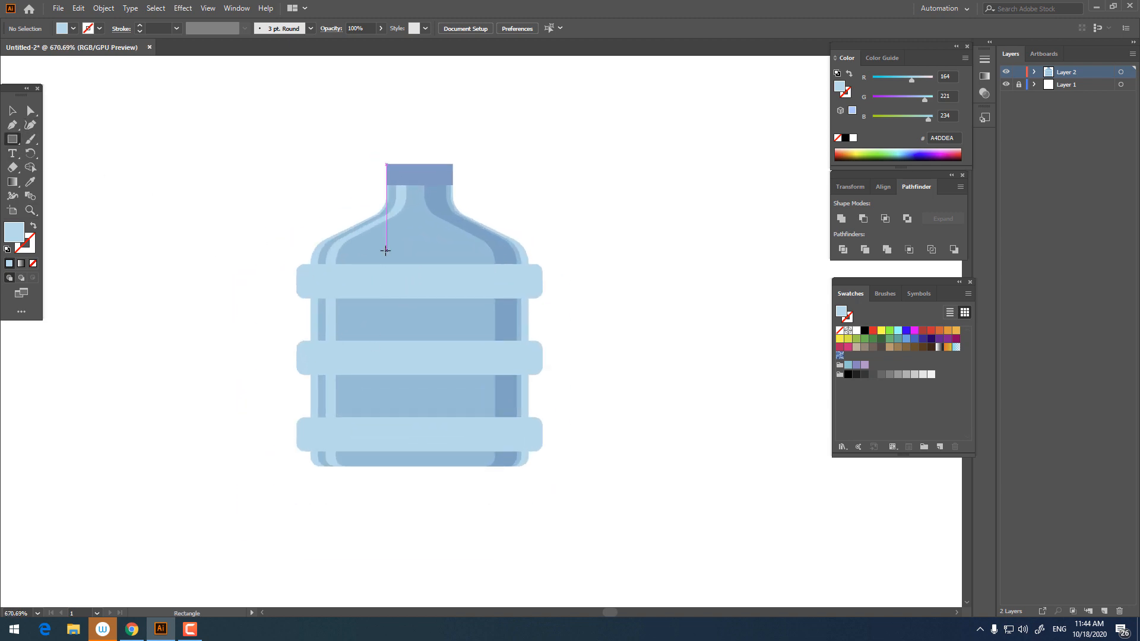
mouse_move(385, 250)
left_mouse_down()
mouse_move(437, 416)
mouse_move(431, 466)
left_mouse_up()
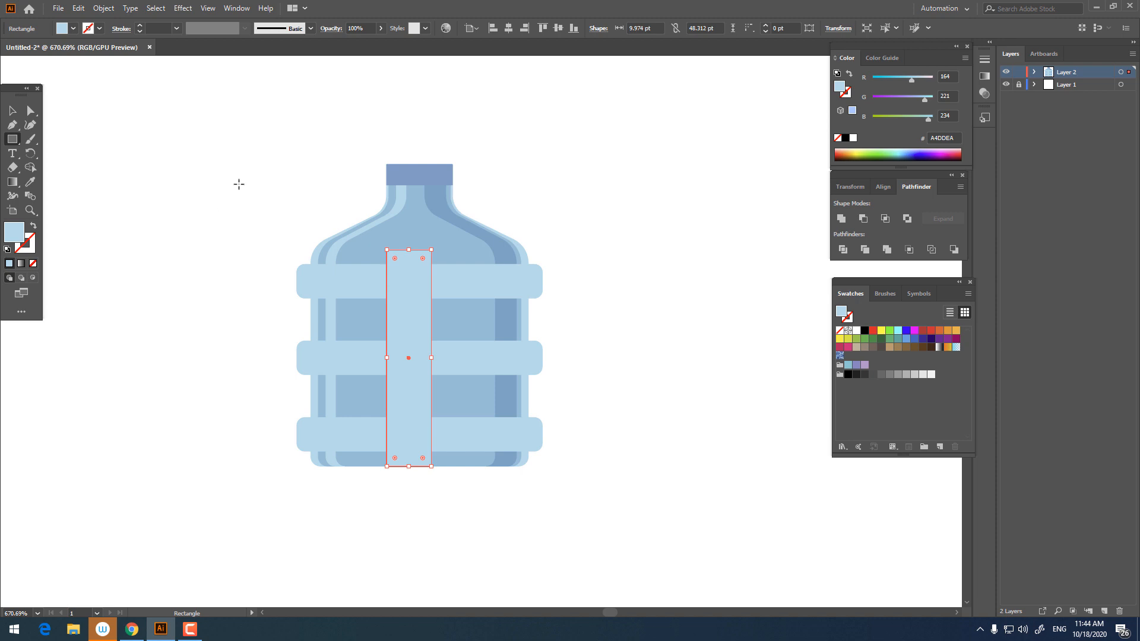
Step: Draw a tapered shape with the Pen tool, narrow under the cap and widening down to the rectangle's two upper corners
key("z")
left_click_drag(293, 148, 430, 184)
left_click(12, 125)
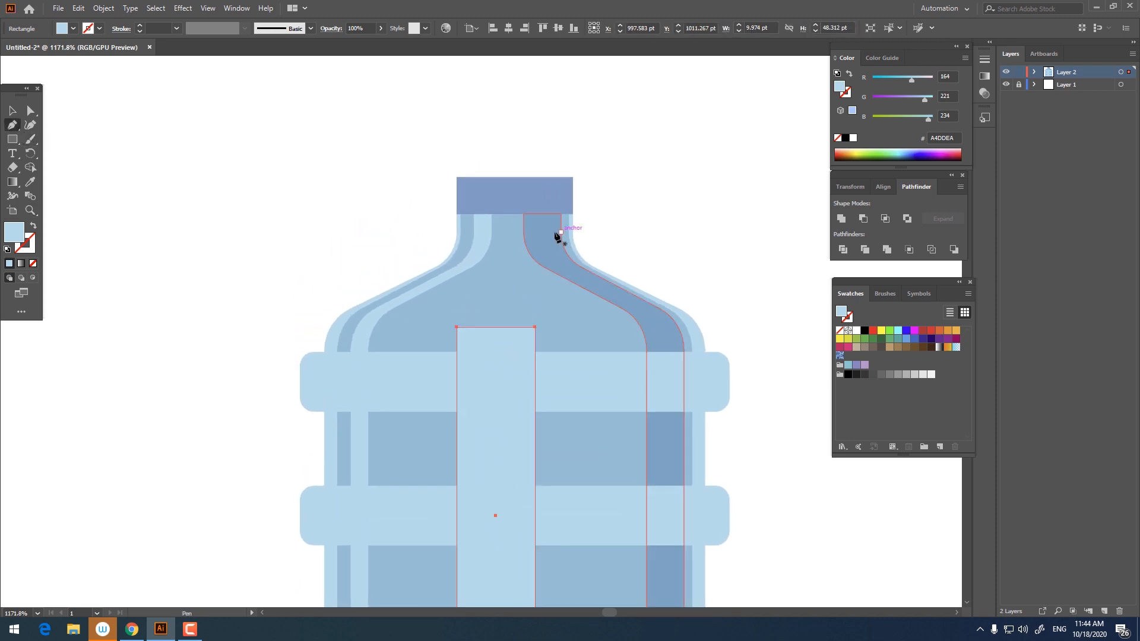
left_click(496, 213)
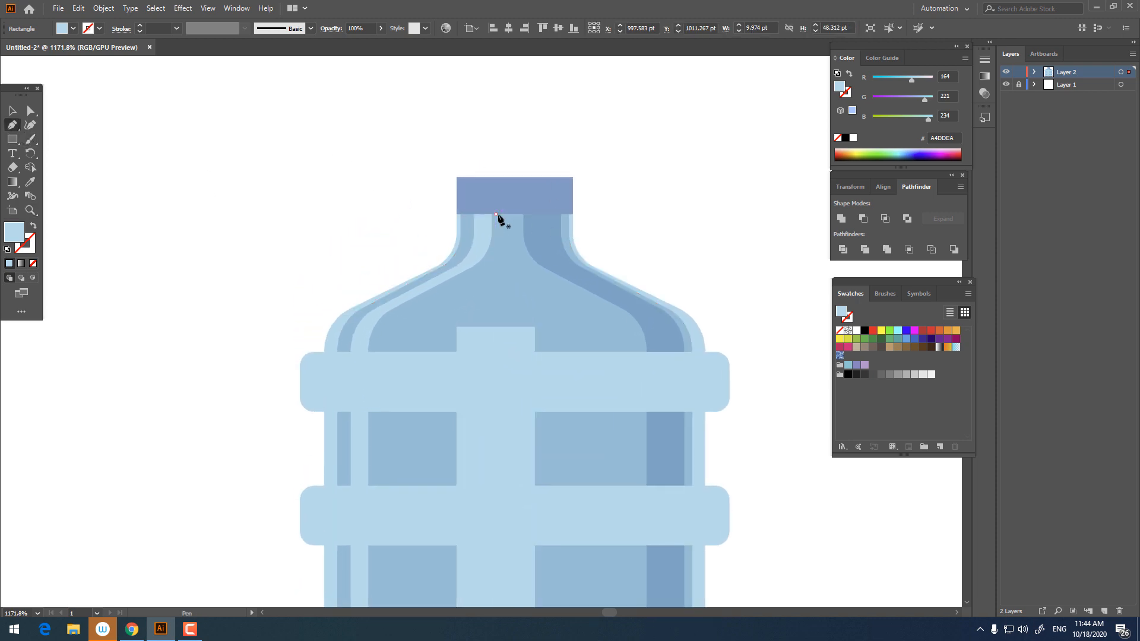
left_click(496, 261)
left_click(456, 327)
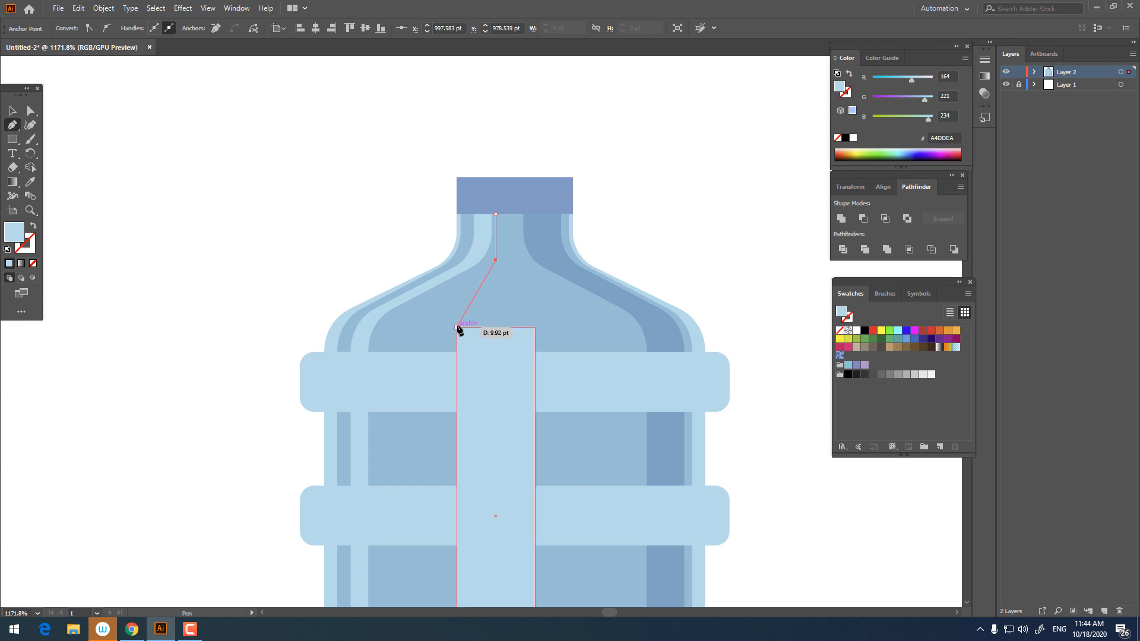
left_click(536, 327)
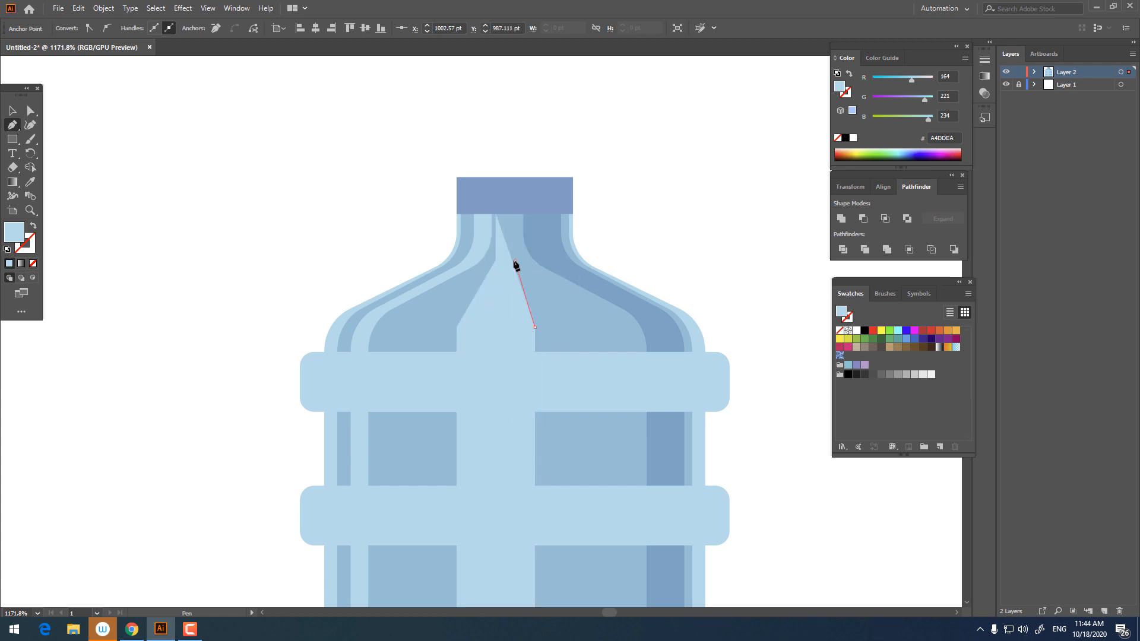
key("ctrl+z")
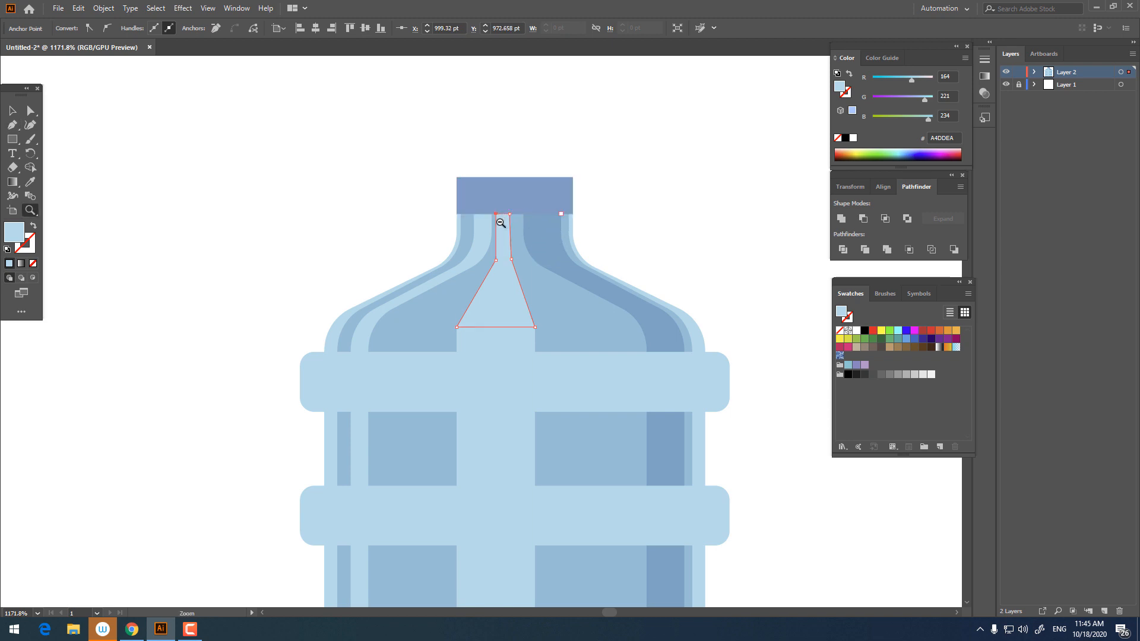
Step: Unite the tapered neck shape with the rectangle into one central highlight
left_click_drag(501, 223, 569, 313)
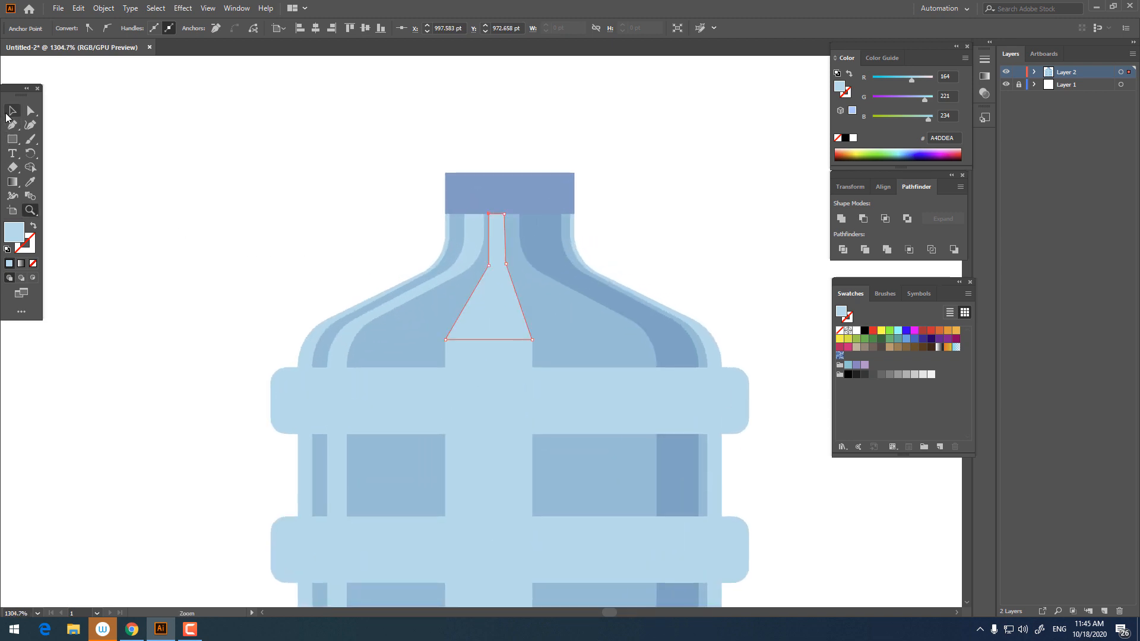
left_click(498, 407, "shift")
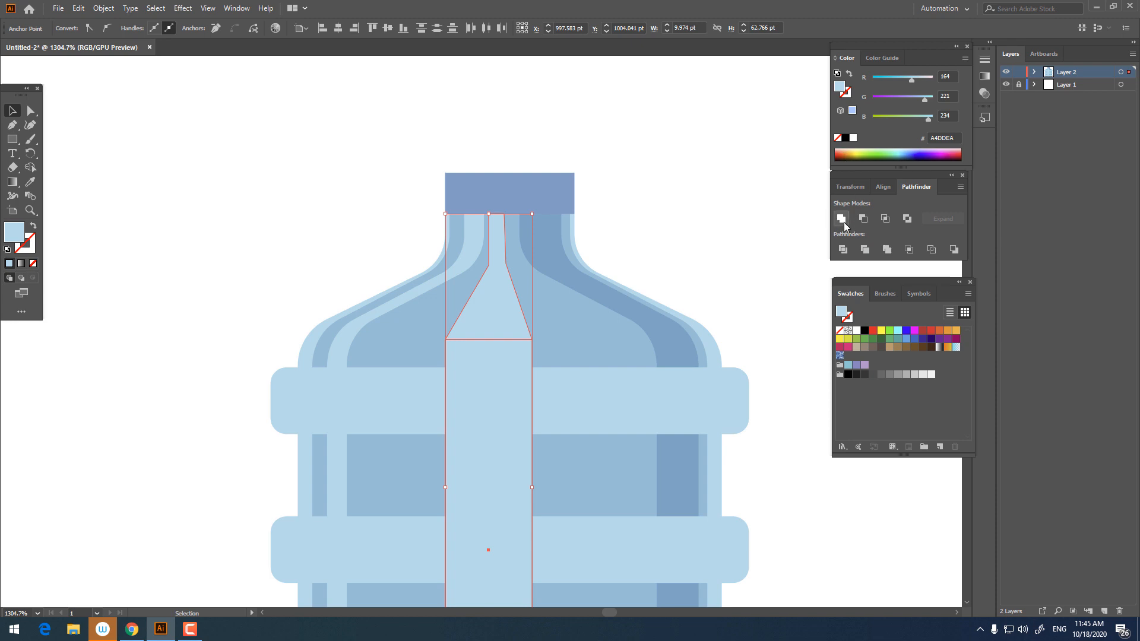
left_click(845, 227)
Step: Shift the highlight's lower right neck corner slightly left to narrow the neck
key("z")
mouse_move(510, 269)
left_mouse_down()
mouse_move(449, 267)
mouse_move(498, 261)
left_mouse_up()
left_click(34, 112)
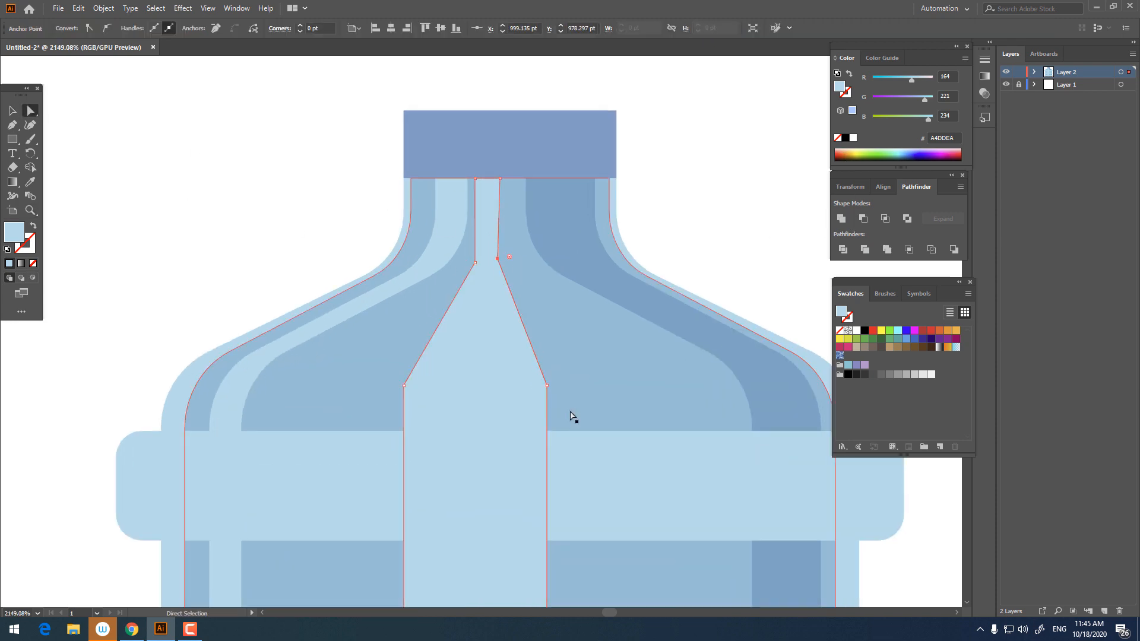
Step: Move the highlight's right shoulder and bottom right corners outward, widening the highlight to about 12 pt
left_click(547, 386)
key("space")
left_click_drag(572, 453, 494, 124)
key("z")
left_click_drag(526, 314, 432, 317)
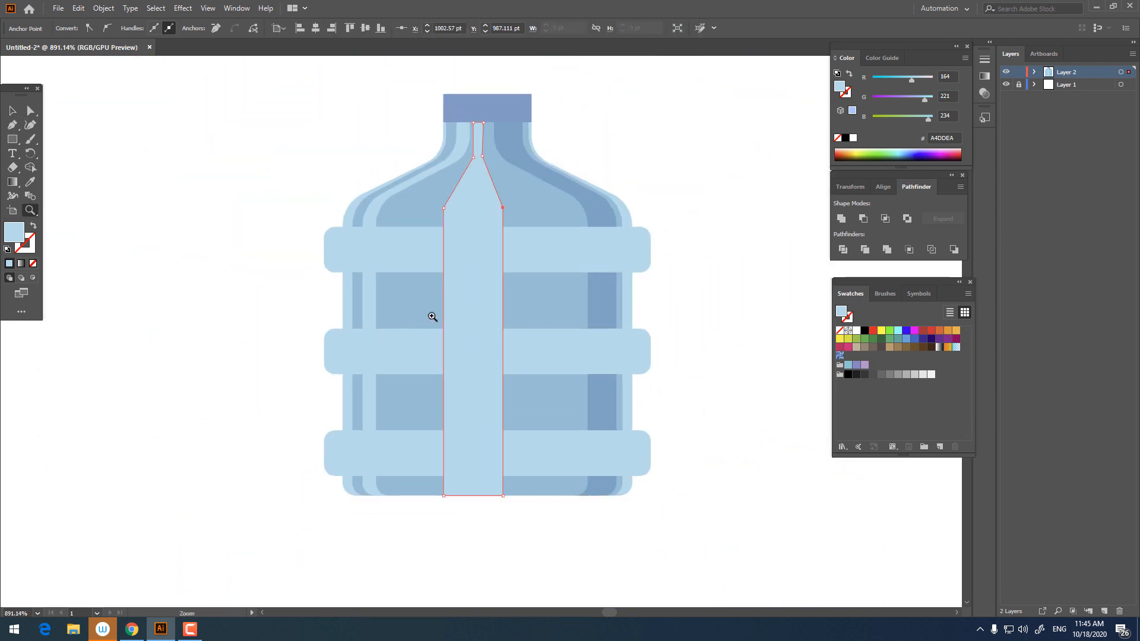
left_click(30, 107)
left_click(504, 496, "shift")
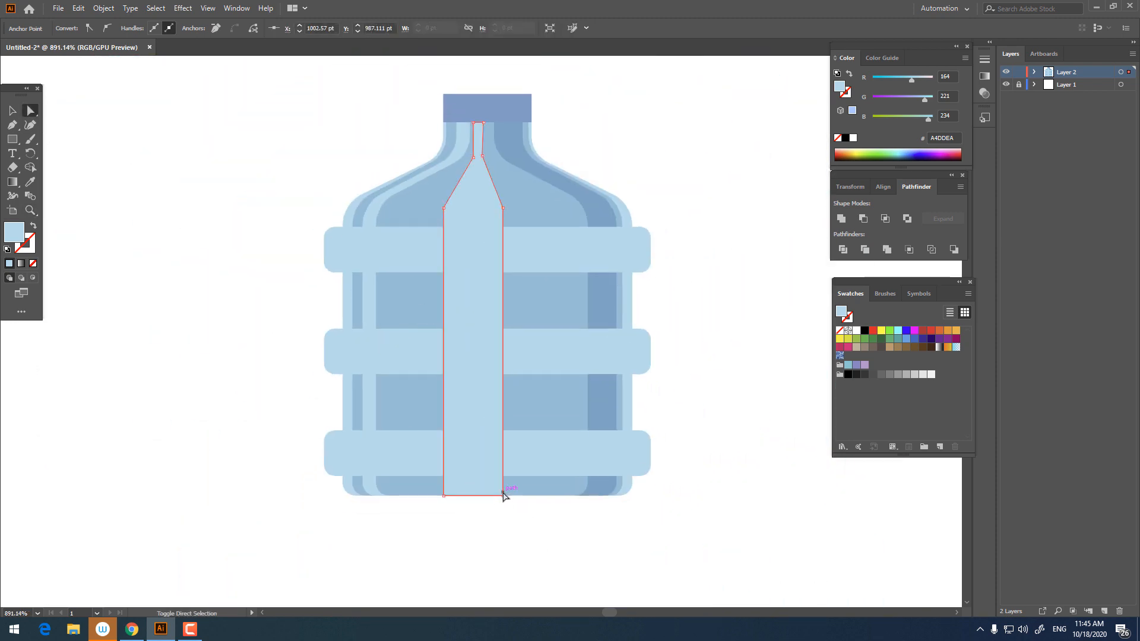
left_click(503, 208)
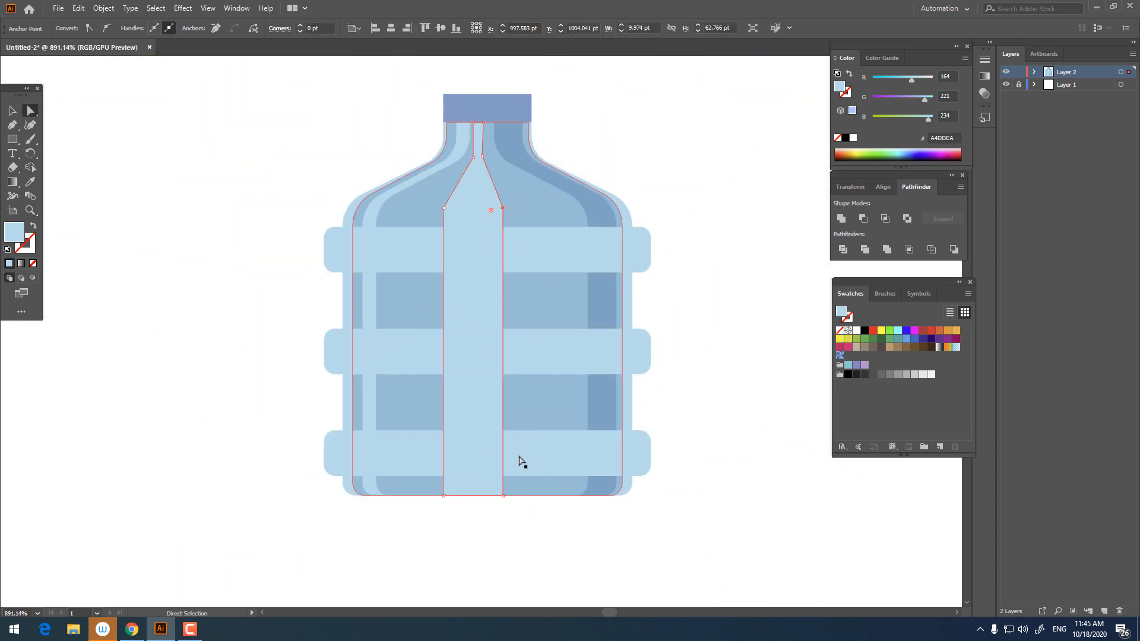
left_click(503, 399)
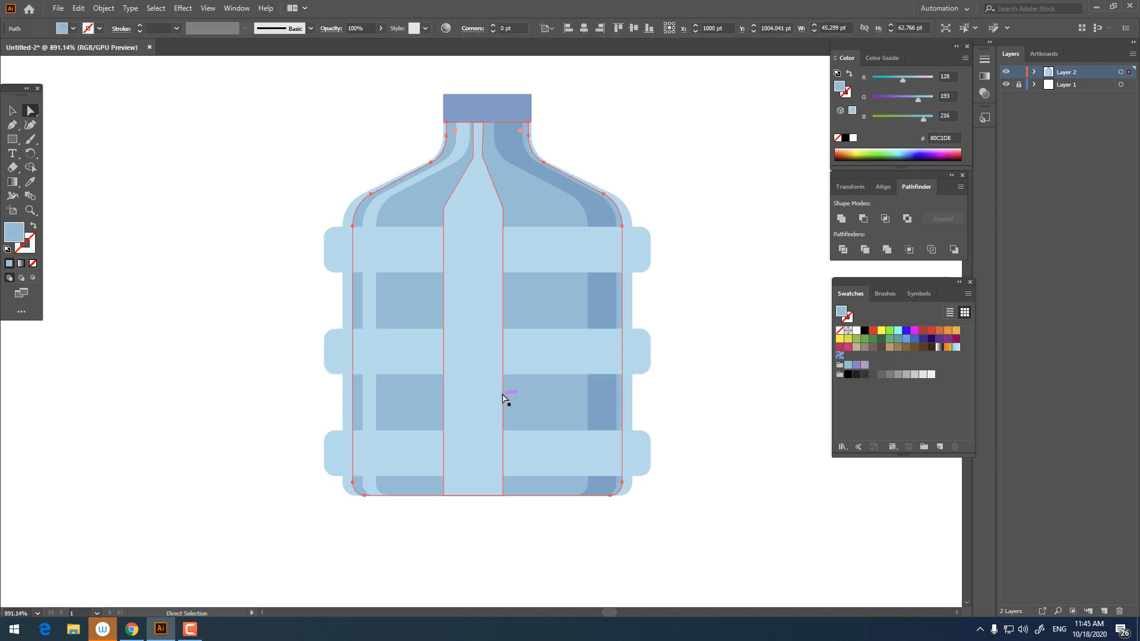
left_click(504, 209)
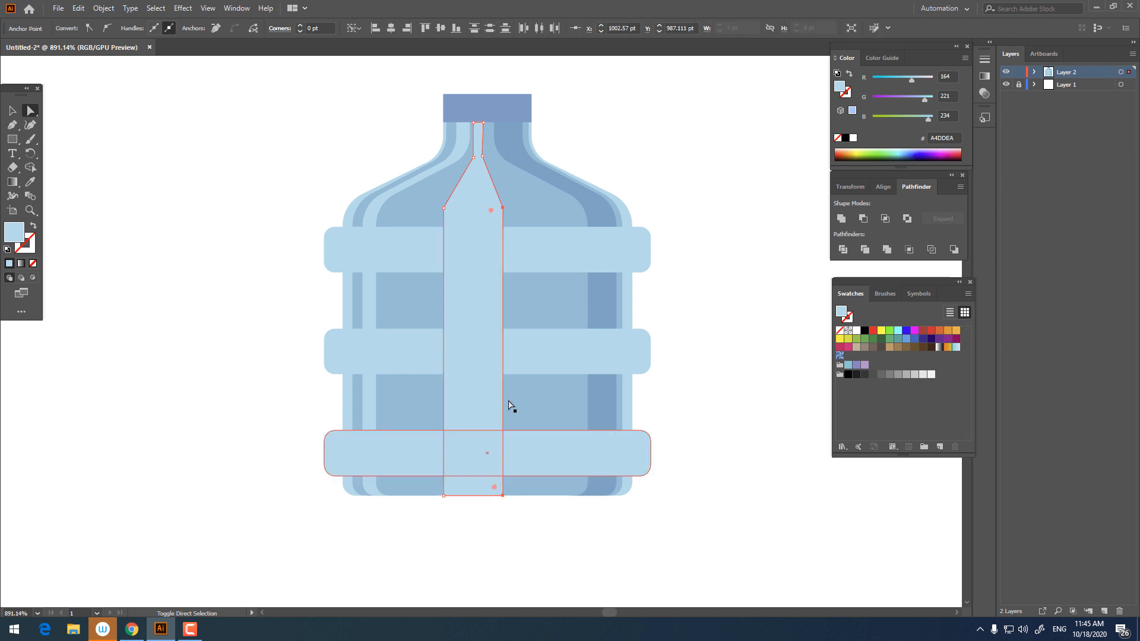
left_click_drag(502, 310, 514, 305)
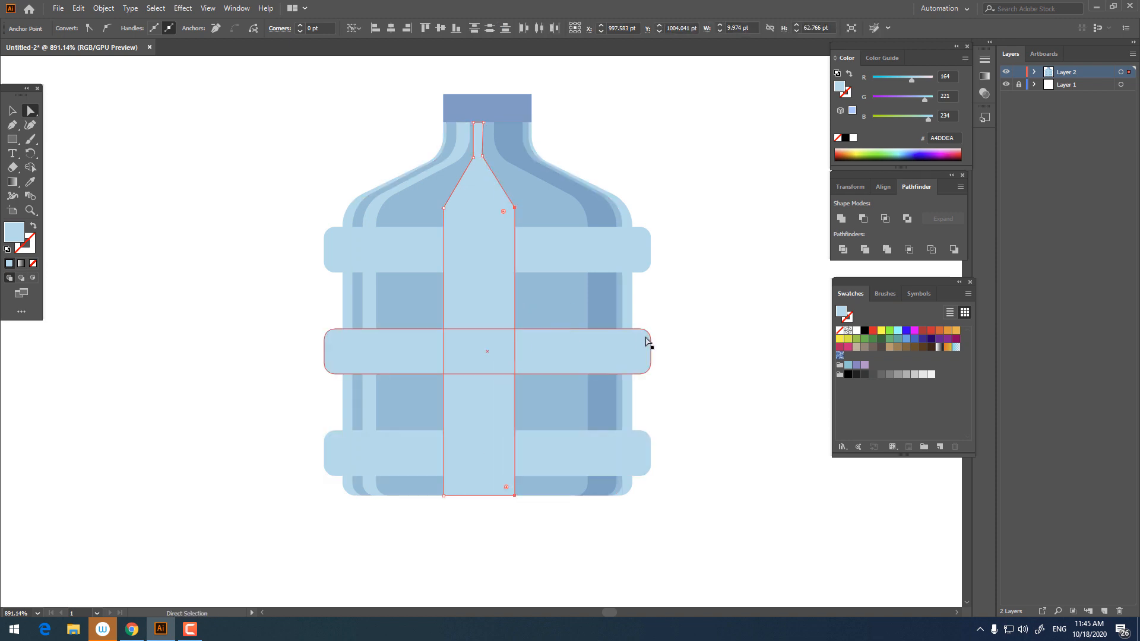
Step: Level the highlight's lower right neck corner with the left one, and round both with a 19.15 pt radius
left_click(647, 339)
left_click_drag(663, 326, 634, 388)
left_click(445, 252)
key("z")
left_click_drag(450, 237, 495, 256)
left_click(30, 111)
key("z")
left_click_drag(505, 237, 350, 318)
left_click(34, 114)
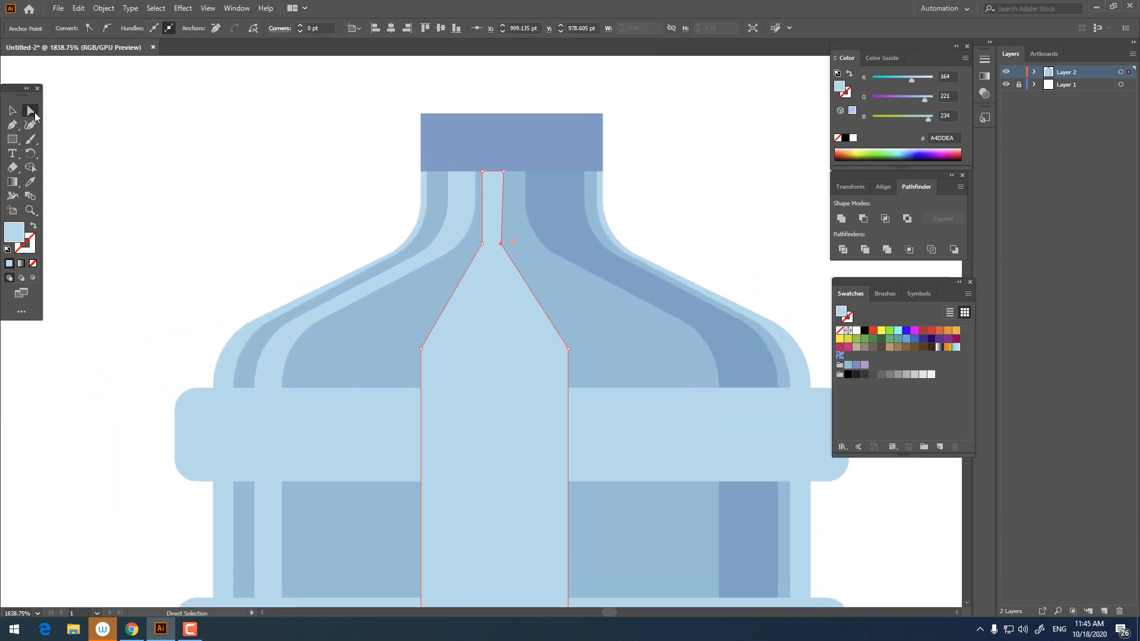
left_click(483, 244, "shift")
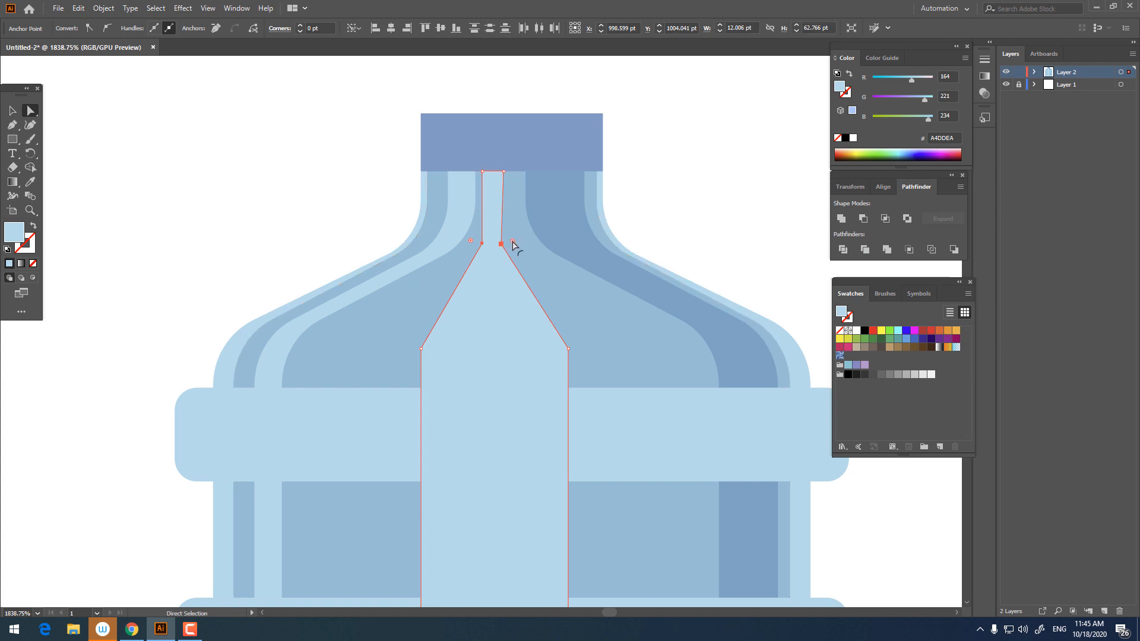
left_click_drag(513, 242, 742, 181)
Step: Round the highlight's two shoulder corners so the neck curves flow smoothly into its straight sides
key("z")
left_click_drag(450, 245, 248, 251)
left_click_drag(514, 319, 612, 334)
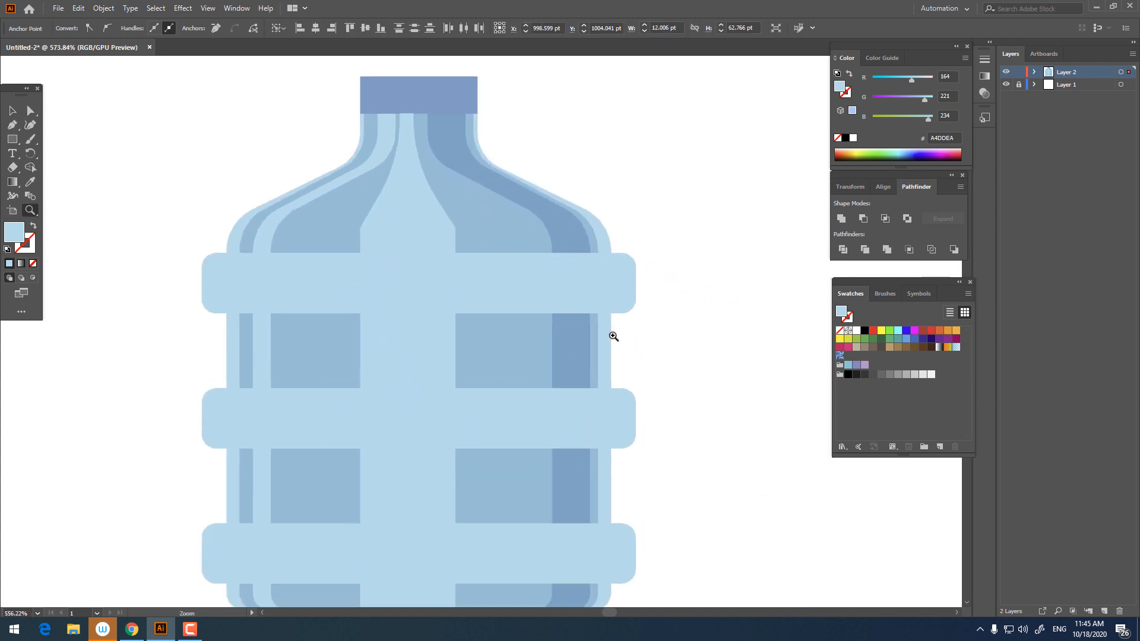
left_click(34, 114)
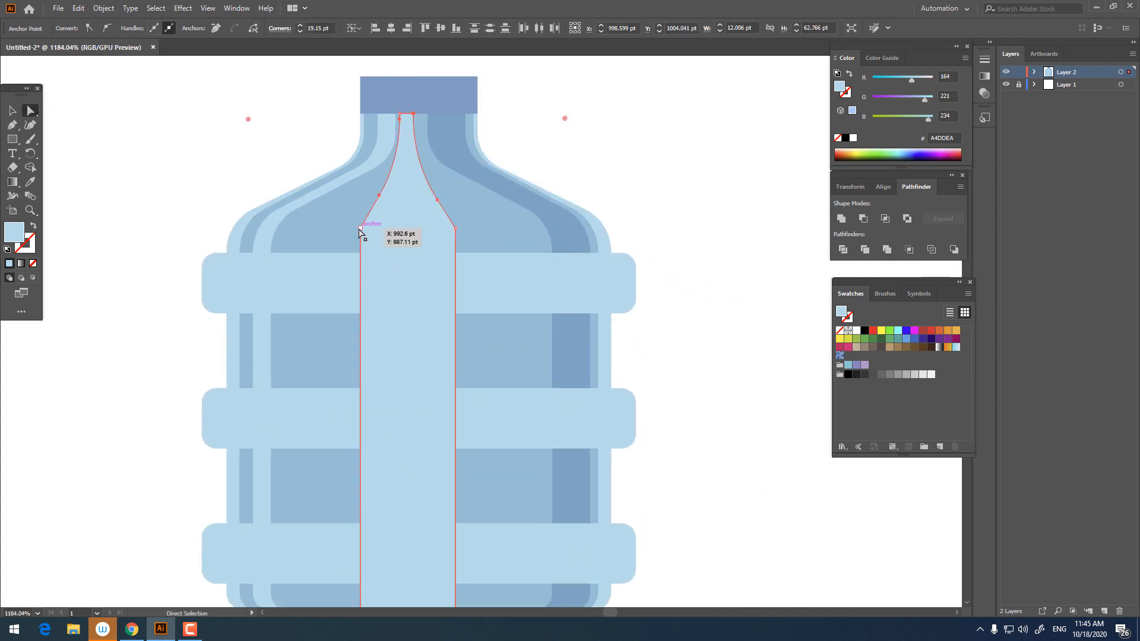
left_click(361, 228)
left_click(456, 229, "shift")
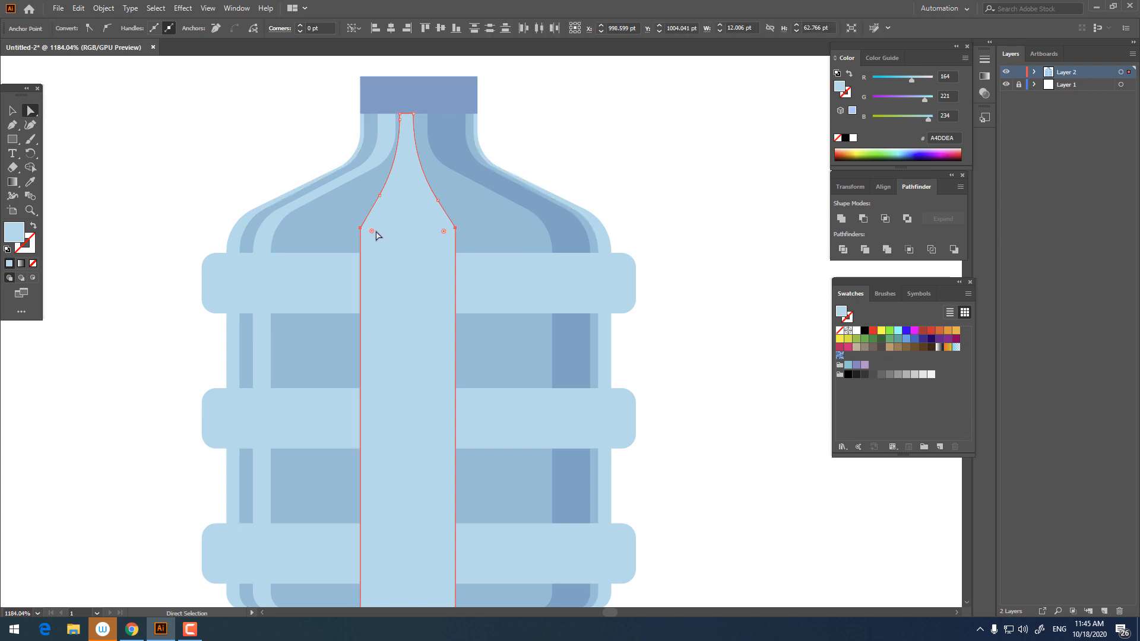
left_click_drag(391, 270, 488, 560)
key("z")
left_click_drag(424, 263, 311, 284)
left_click(11, 113)
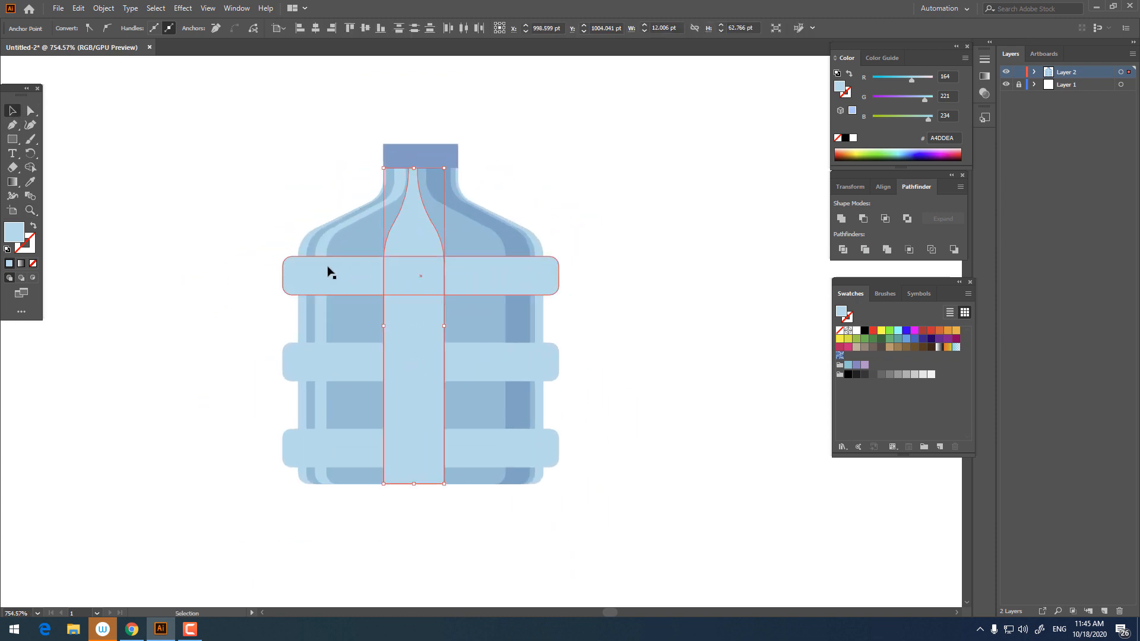
key("ctrl+z")
key("ctrl+shift+z")
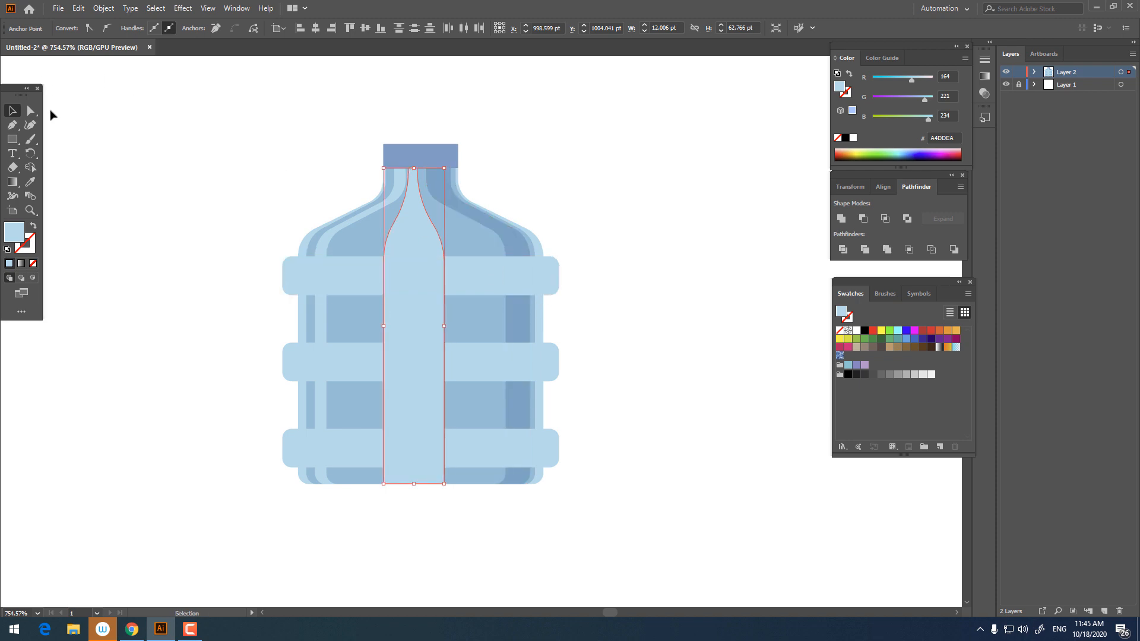
left_click(166, 146)
Step: Nudge the central highlight about 1 pt right, close to the bottle's vertical centre line
left_click(404, 256)
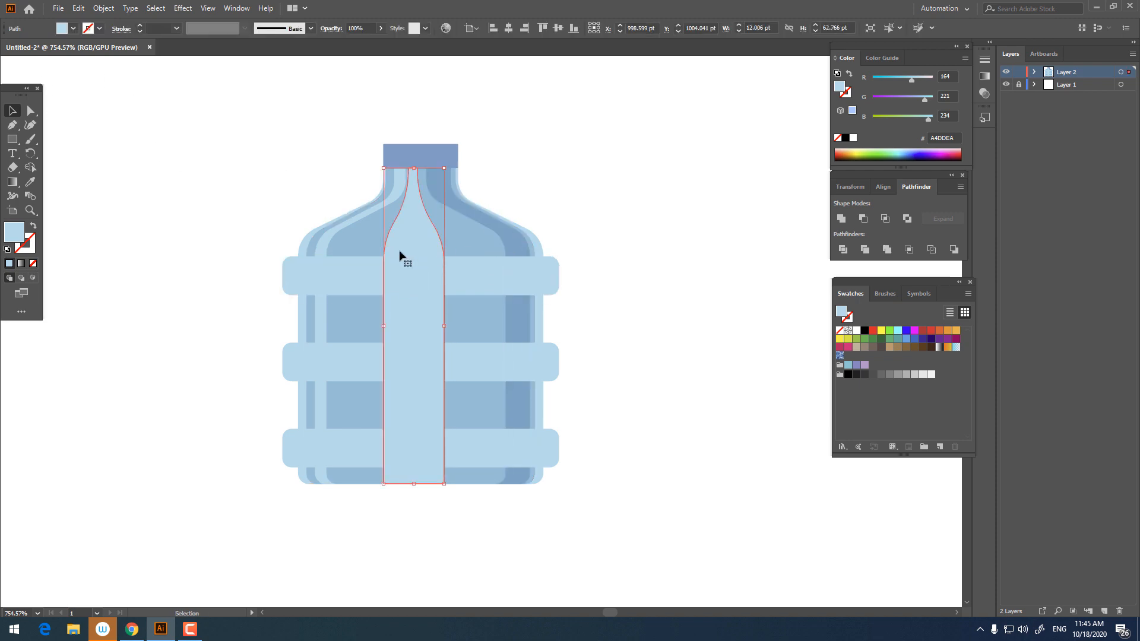
key("Right")
key("Down")
key("Up")
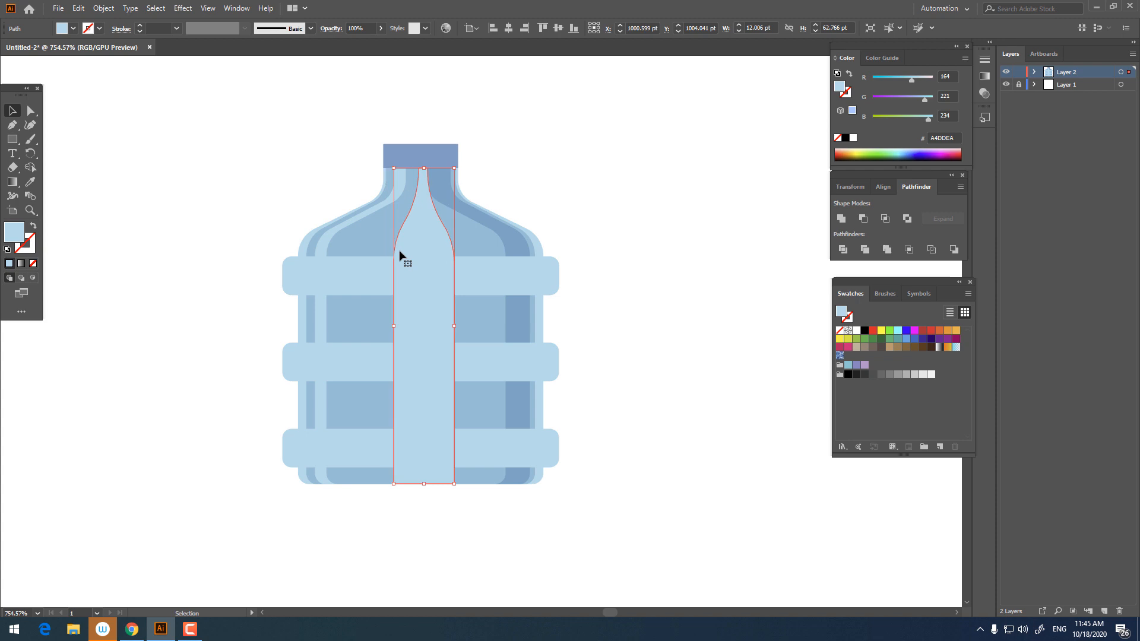
left_click(707, 189)
Step: Fill the central highlight with the very light blue D0F1F7
key("z")
left_click_drag(678, 219, 527, 369)
left_click_drag(484, 323, 550, 357)
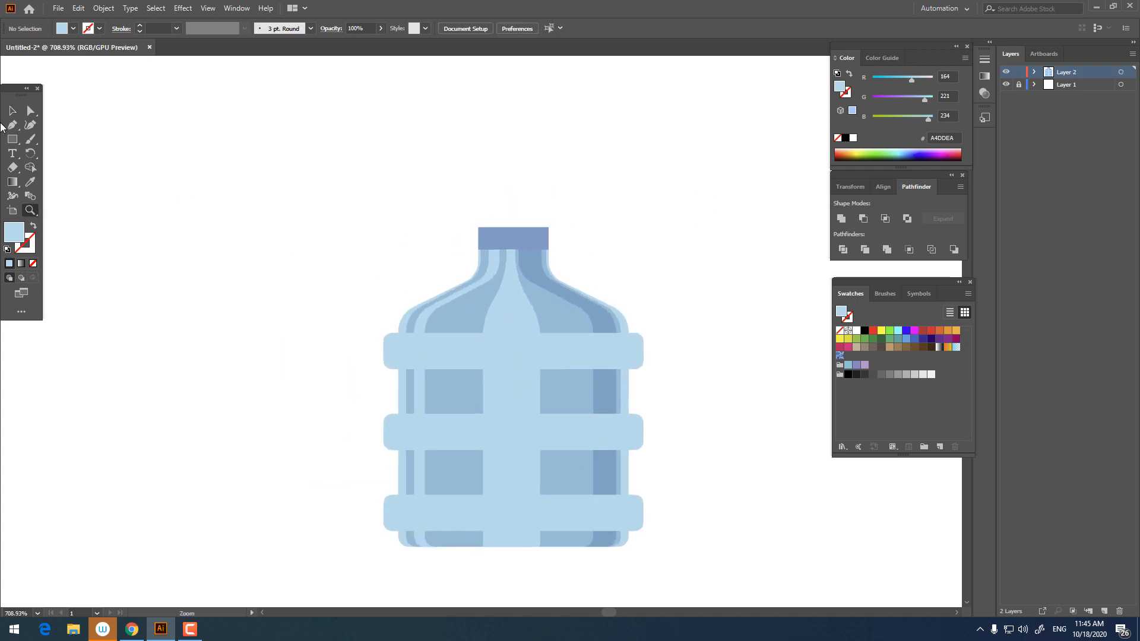
left_click(508, 293)
double_click(14, 231)
left_click(405, 215)
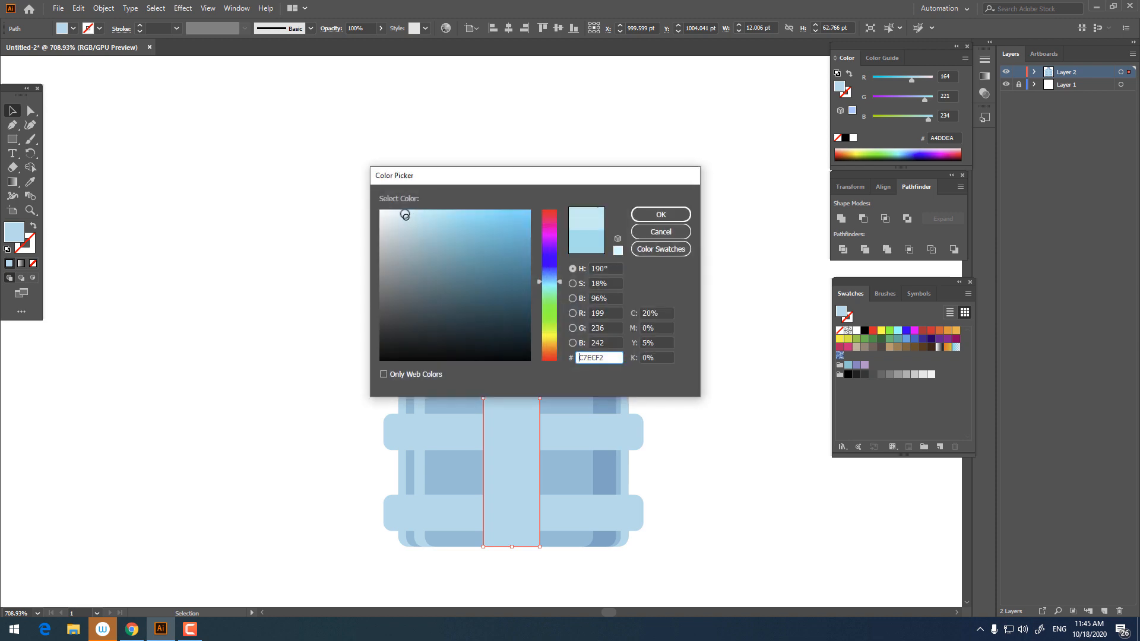
left_click(689, 214)
left_click(775, 379)
Step: Select the three horizontal bands and bring them to the front, above the highlight
left_click_drag(707, 383, 691, 367)
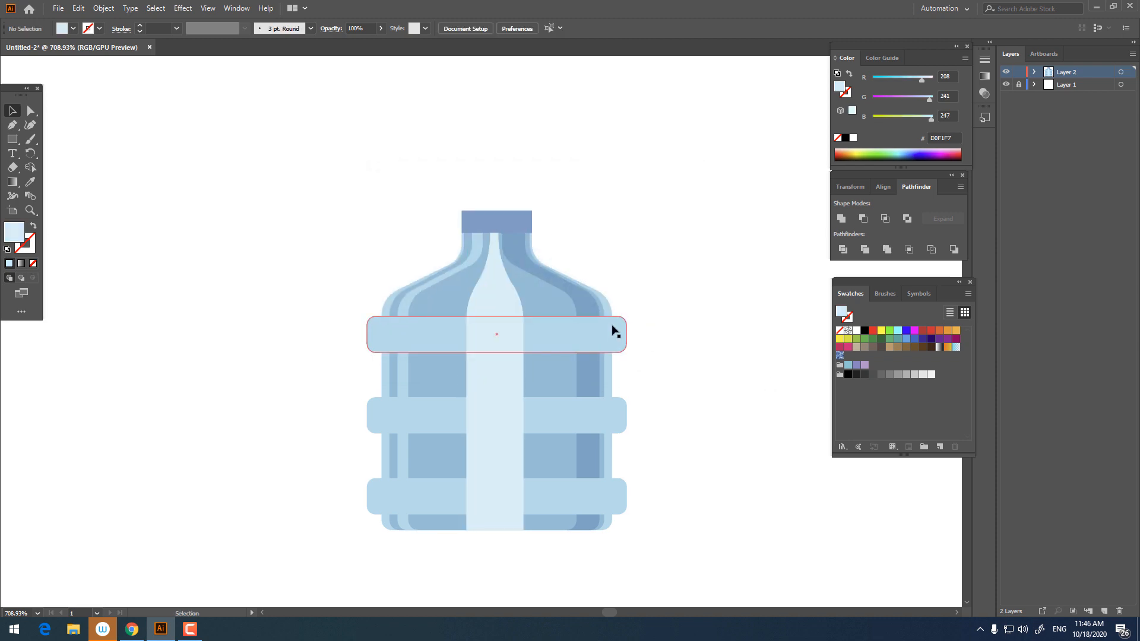
left_click(612, 328)
left_click(598, 411, "shift")
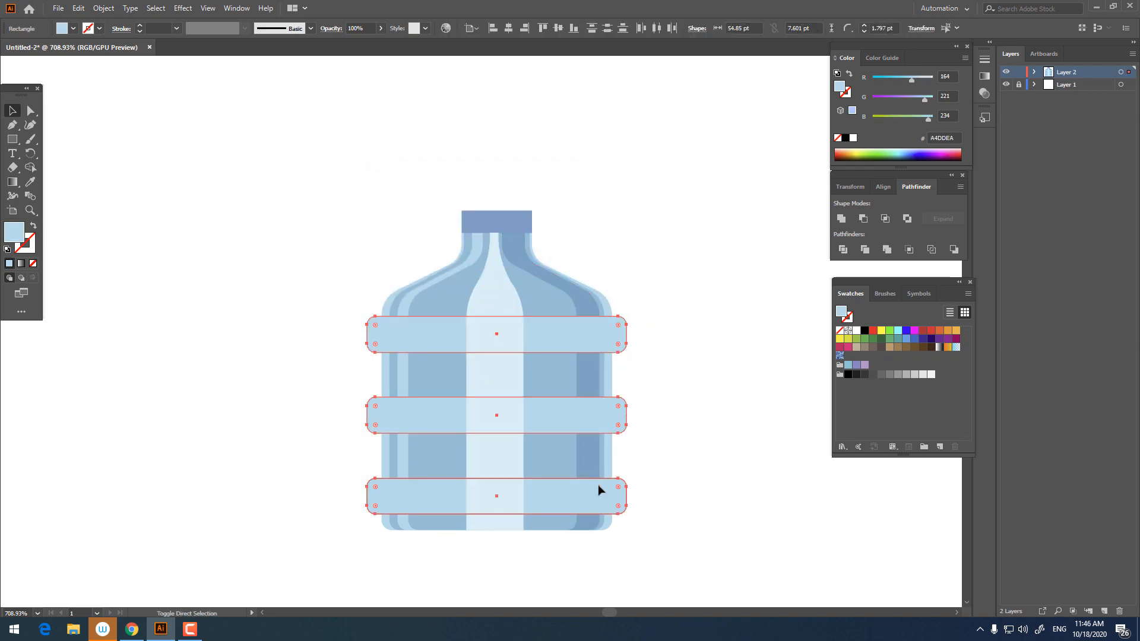
right_click(597, 485)
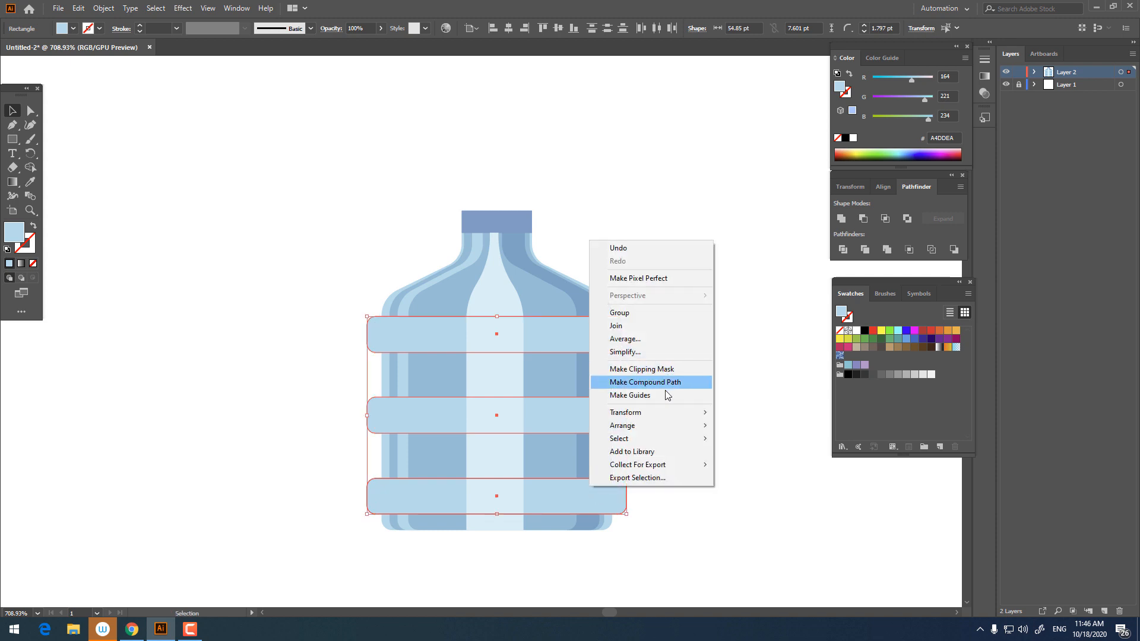
mouse_move(664, 426)
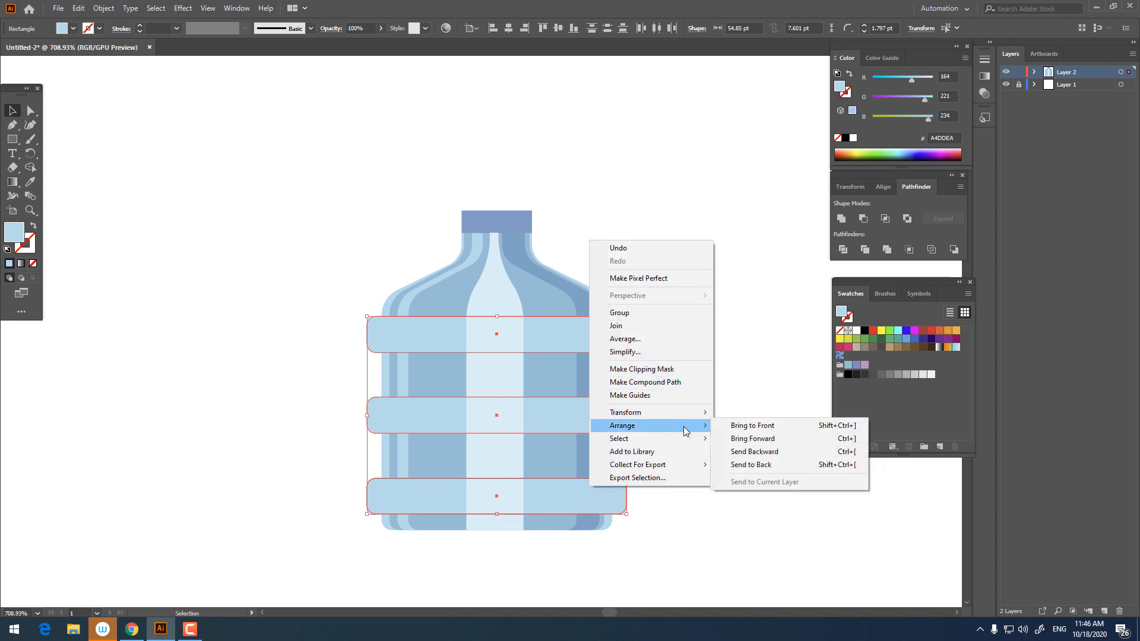
left_click(761, 427)
left_click(718, 333)
Step: Convert the uppermost band from a live rounded rectangle into a plain path using Unite
key("z")
left_click_drag(714, 329, 533, 332)
key("space")
left_click_drag(605, 326, 644, 347)
left_click(644, 349)
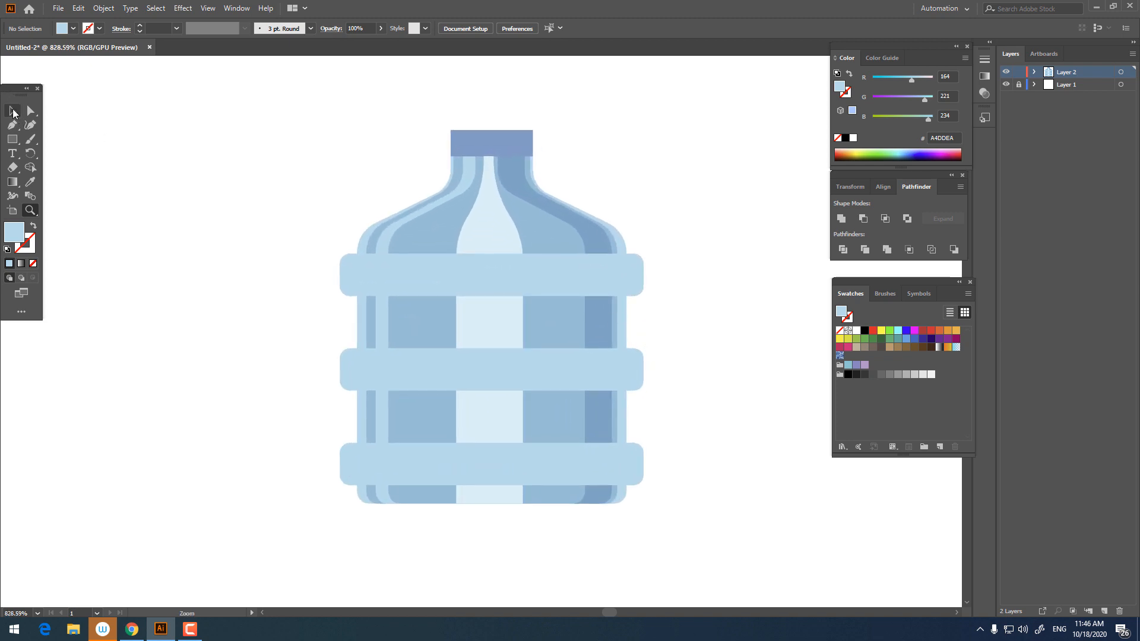
left_click(13, 111)
left_click(590, 275)
left_click(841, 220)
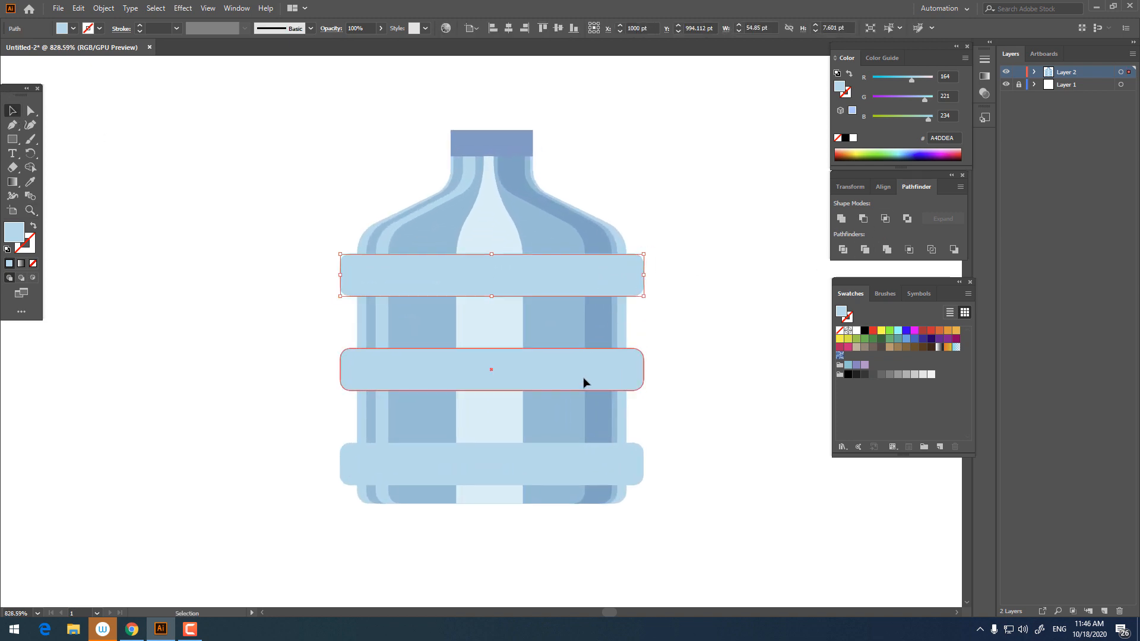
Step: Convert the middle and lowest bands from live rounded rectangles into plain paths using Unite
left_click(583, 382)
left_click(840, 219)
left_click(597, 457)
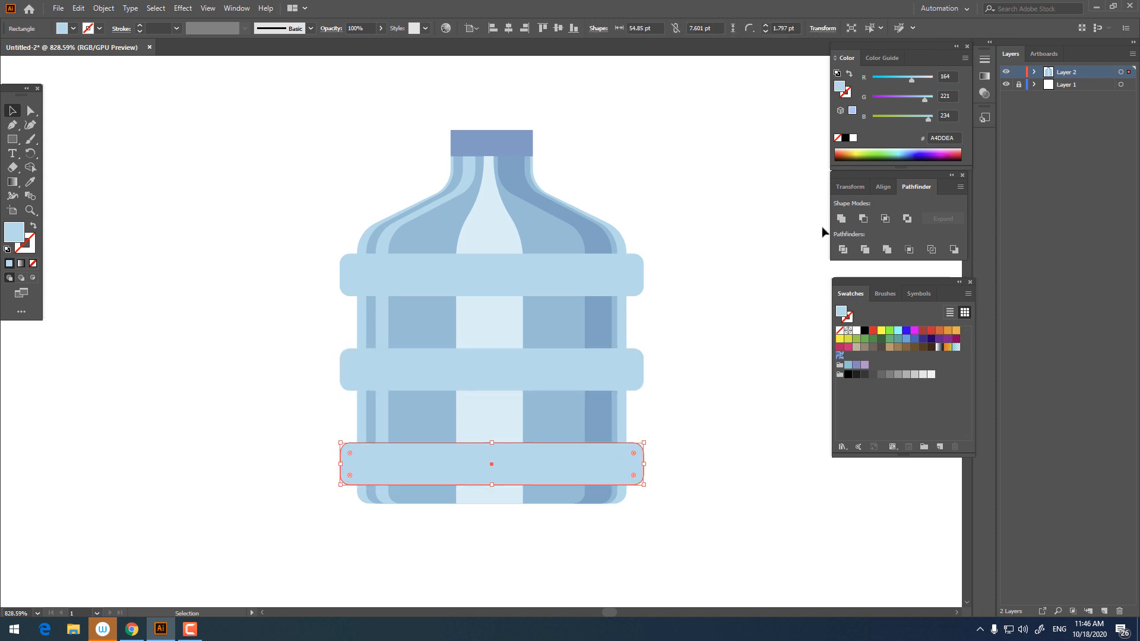
left_click(841, 219)
Step: Select all three horizontal bands and group them
left_click(569, 275)
left_click(78, 8)
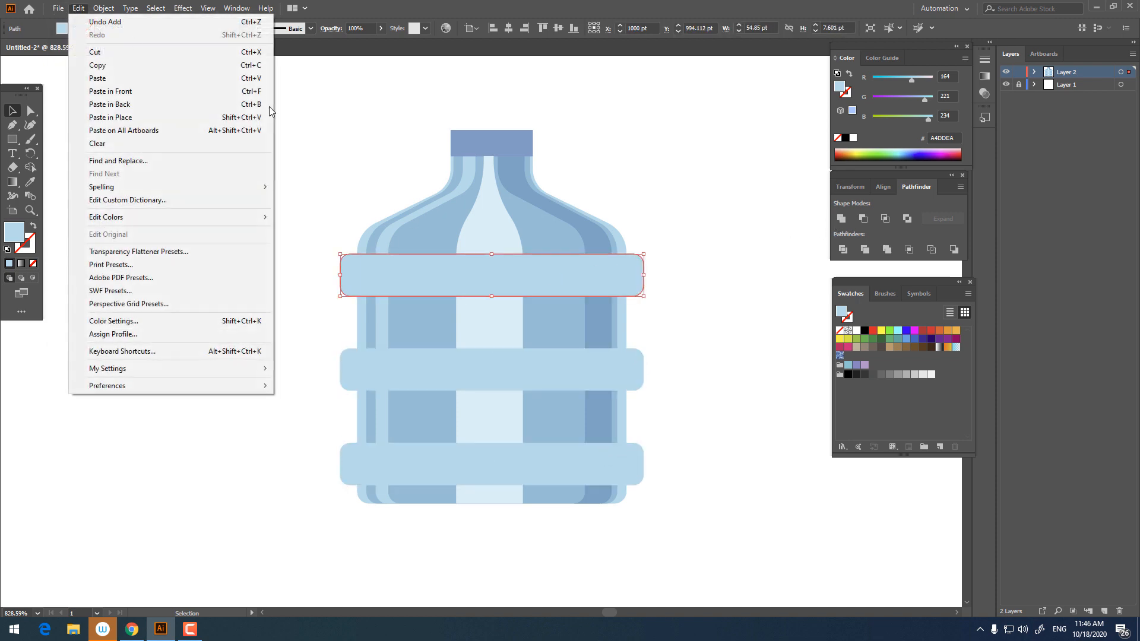
left_click(596, 367, "shift")
left_click(590, 461, "shift")
right_click(602, 379)
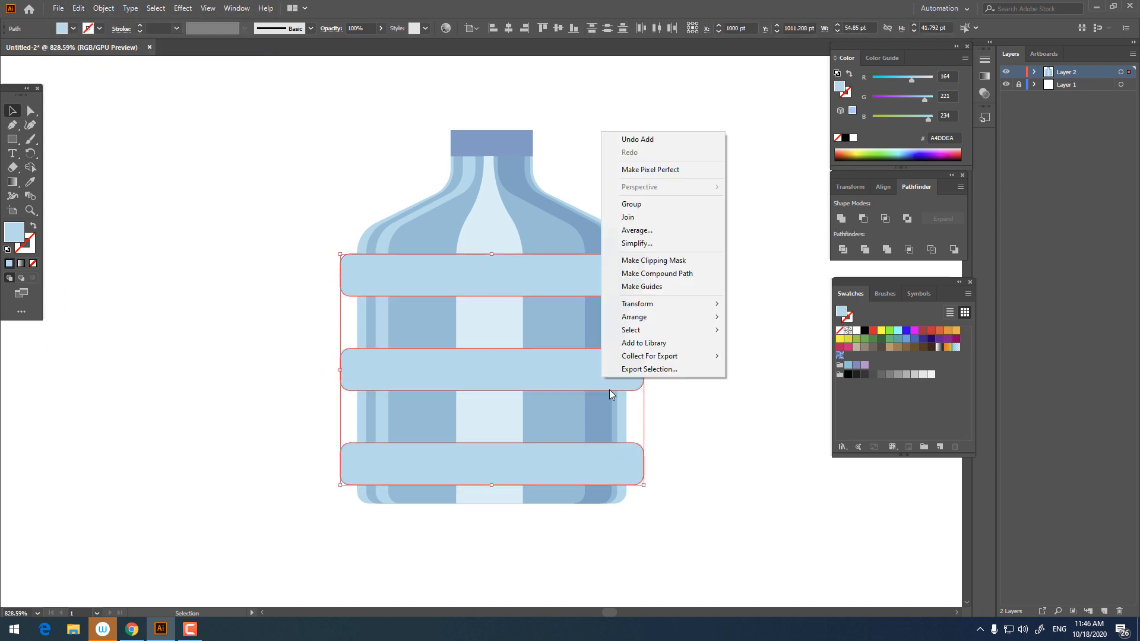
left_click(671, 204)
Step: Duplicate the band group in front and narrow the copy symmetrically about its centre to about 50.2 pt wide
left_click(78, 8)
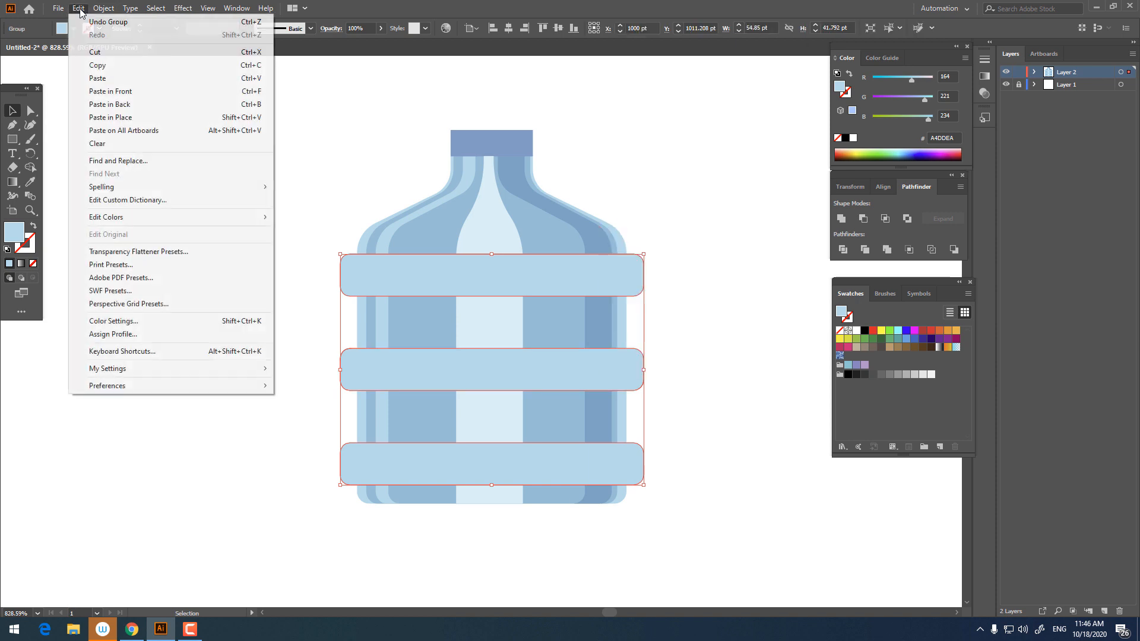
left_click(97, 65)
left_click(78, 9)
left_click(111, 91)
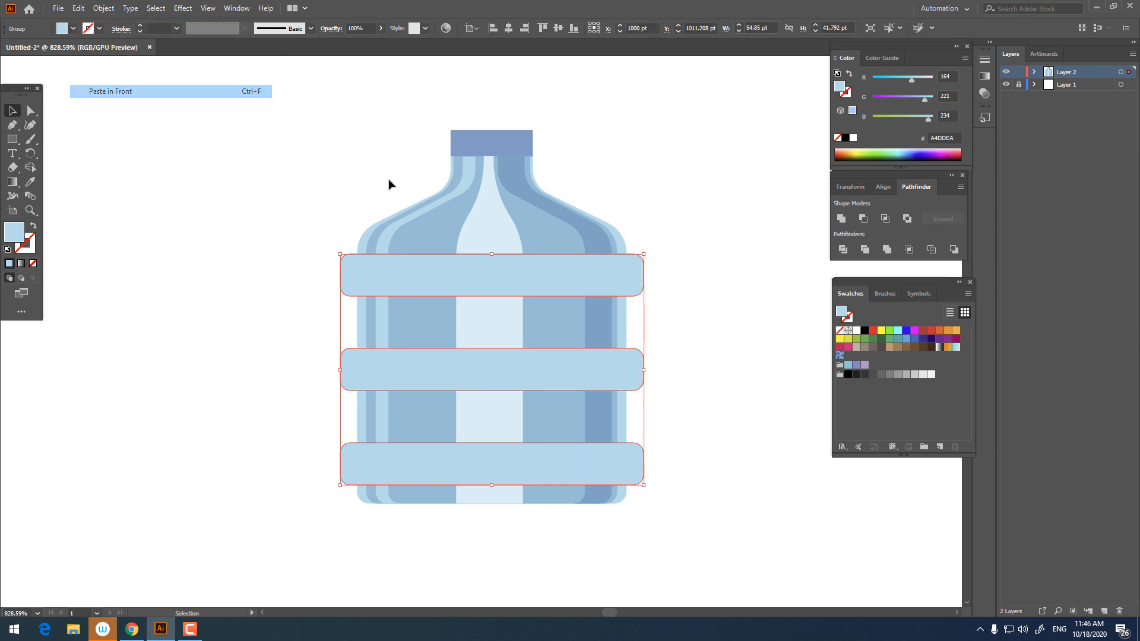
left_click_drag(638, 369, 632, 366)
Step: Fill the narrowed band copy with the medium blue 80C1D8 sampled from the bottle body
key("z")
left_click_drag(547, 275, 596, 323)
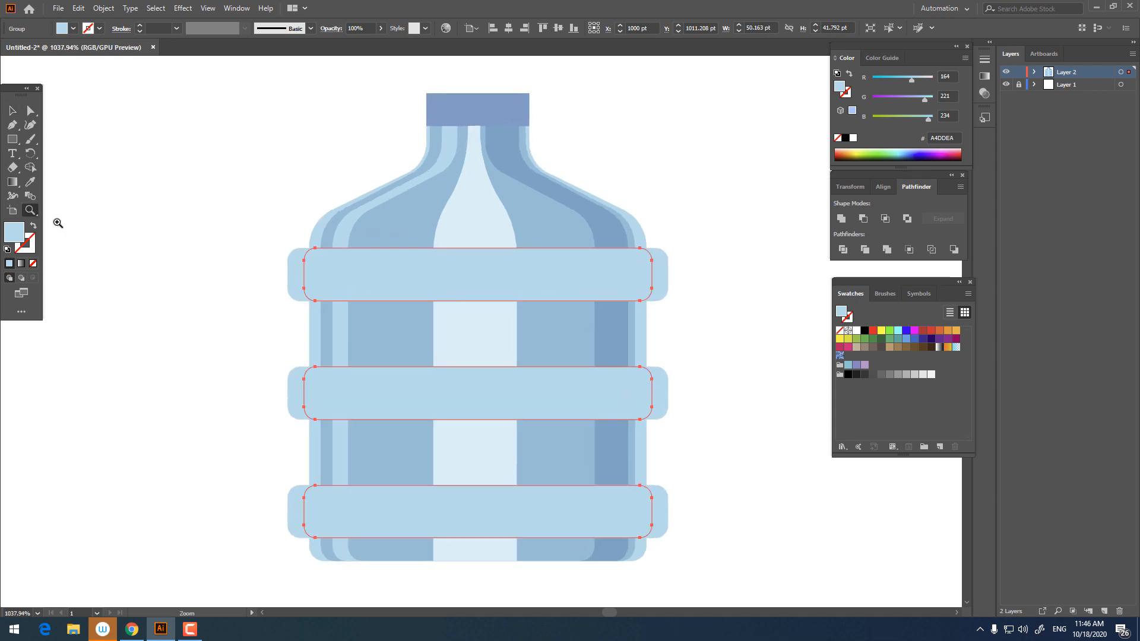
left_click(386, 222)
key("z")
left_click_drag(455, 218, 438, 262)
left_click(12, 112)
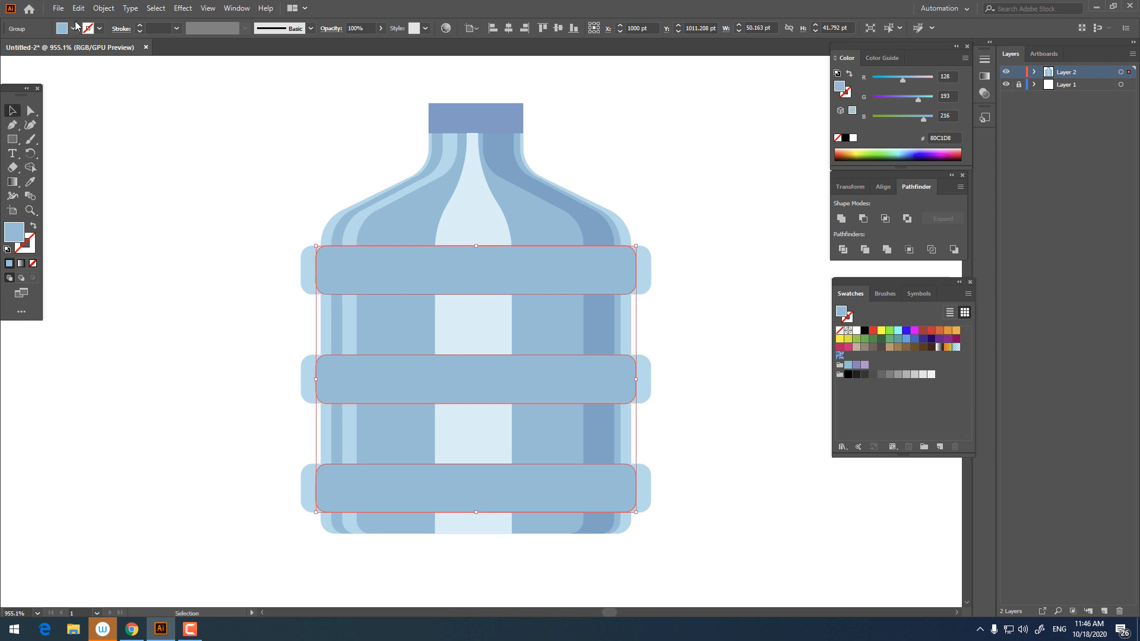
Step: Duplicate the narrowed bands in front and fill the copy with the darker blue 63A8C6 sampled from the bottle's right shadow
left_click(77, 8)
left_click(106, 64)
left_click(77, 8)
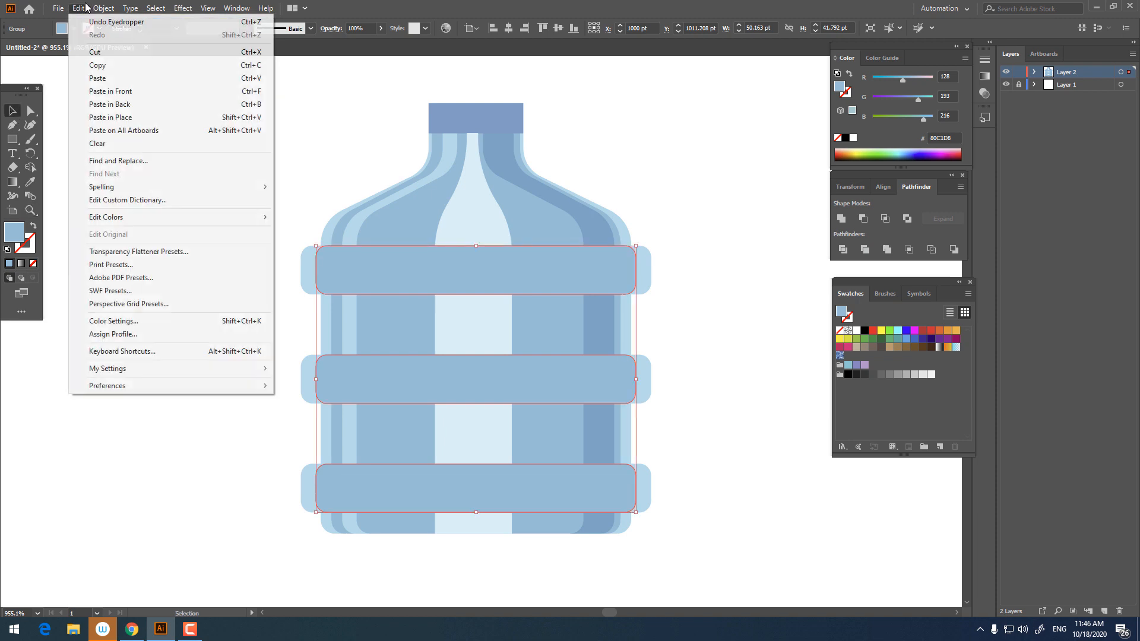
left_click(127, 92)
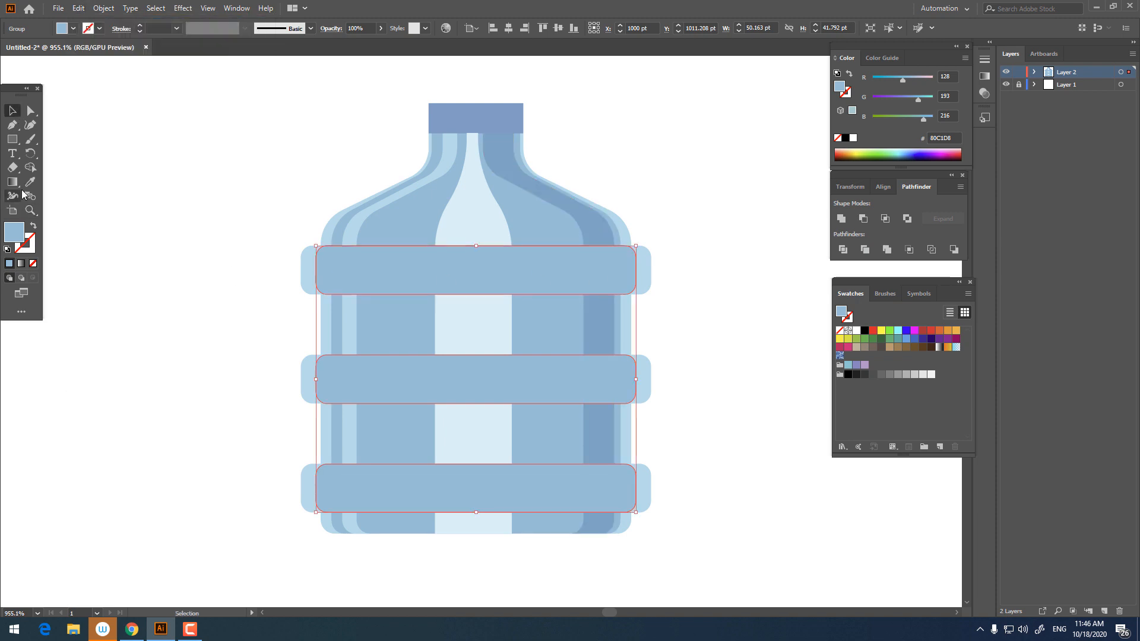
left_click(29, 181)
left_click(601, 226)
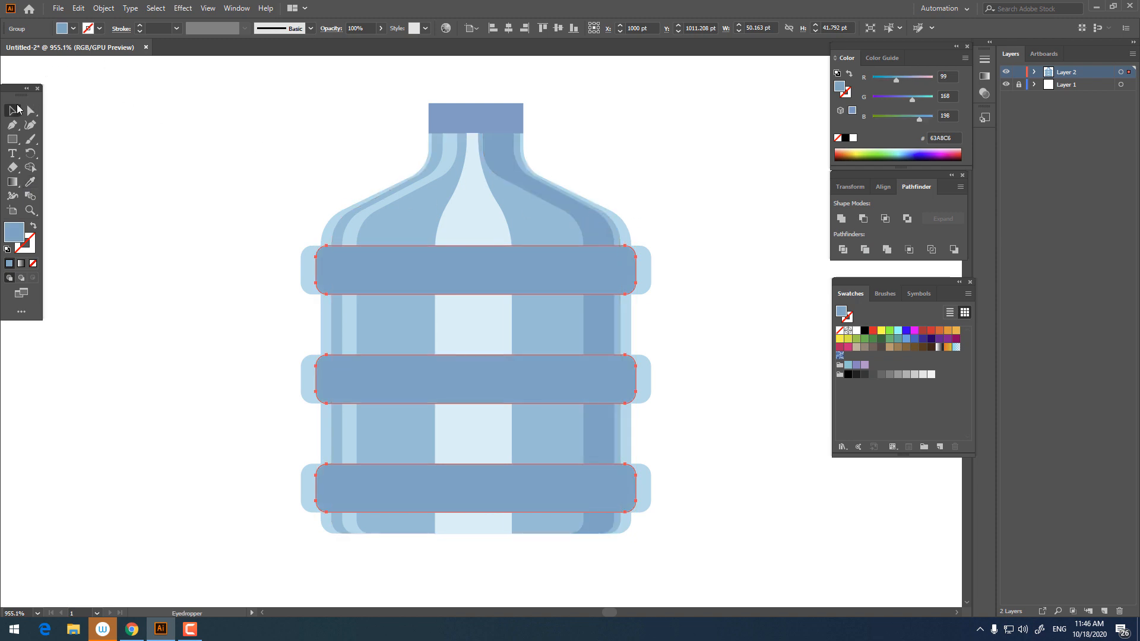
Step: Move the darker bands about 2.3 pt left and duplicate them in front, offset about 6 pt further left
left_click(16, 109)
left_click_drag(625, 285, 608, 281)
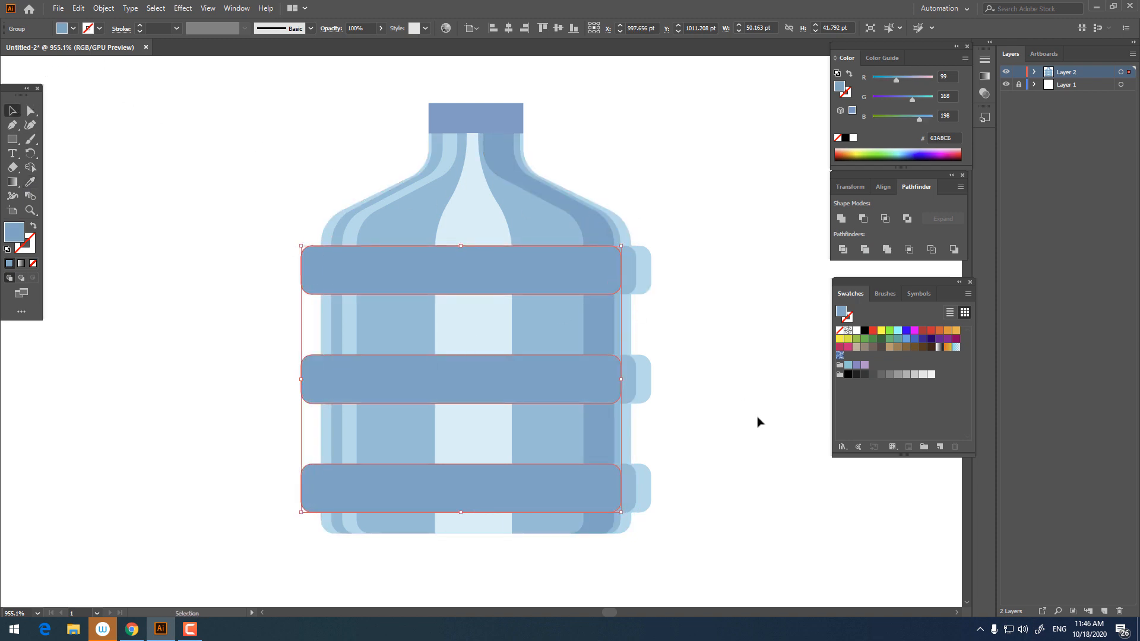
left_click(78, 9)
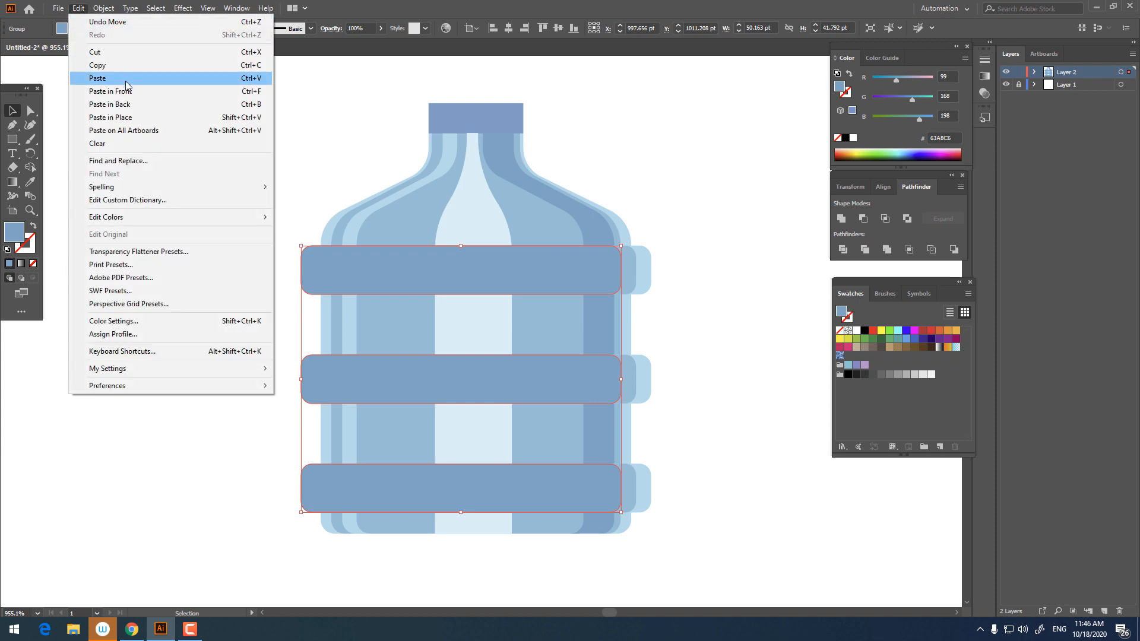
left_click(104, 65)
left_click(78, 8)
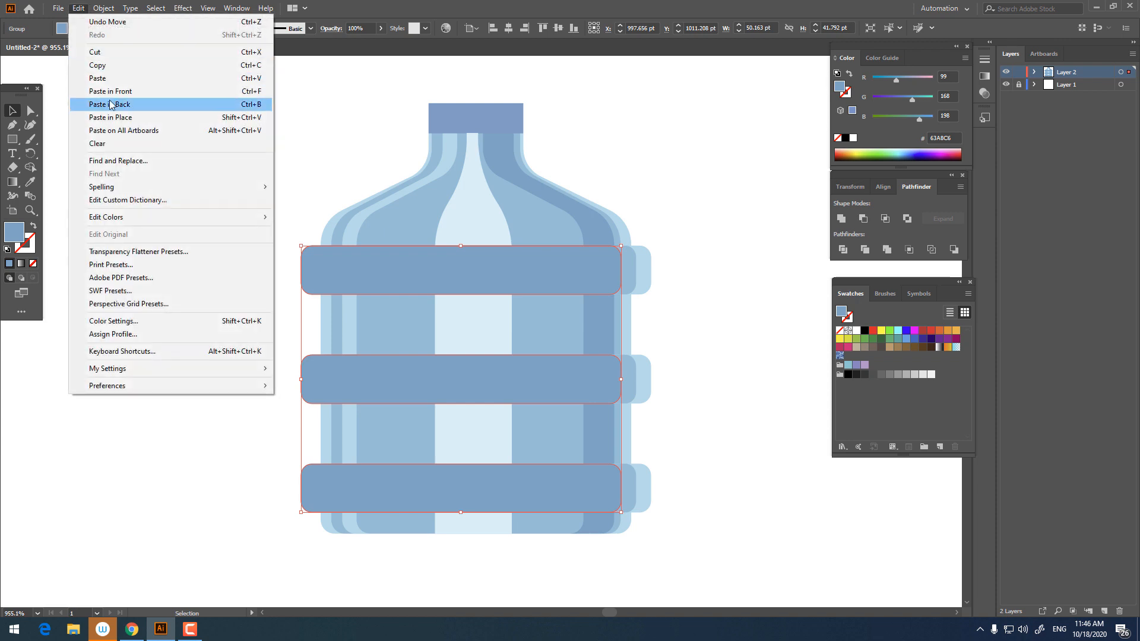
left_click(111, 90)
left_click_drag(573, 267, 543, 268)
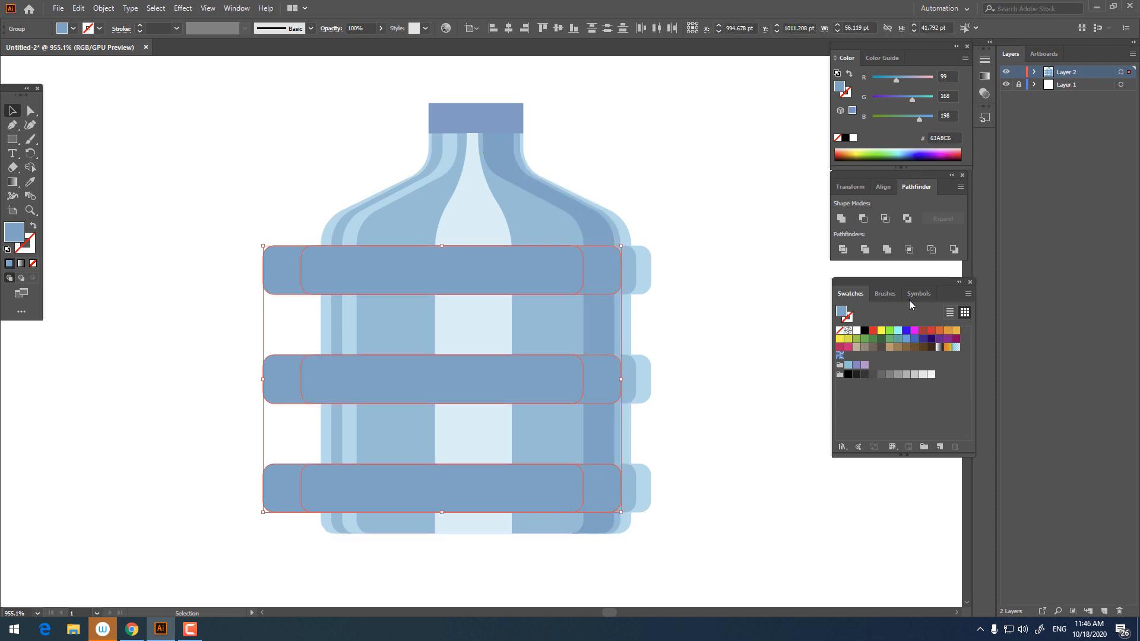
Step: Divide the two offset dark band groups, ungroup them and delete everything except the shadow strips at the bands' right side
left_click(844, 250)
right_click(566, 346)
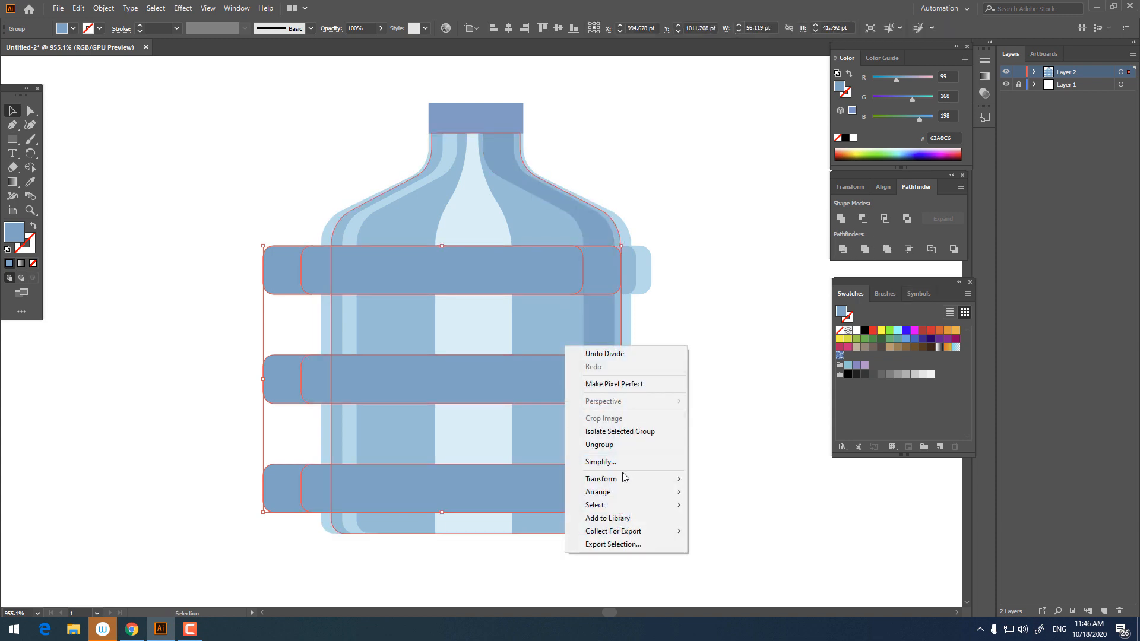
left_click(738, 394)
left_click(547, 377)
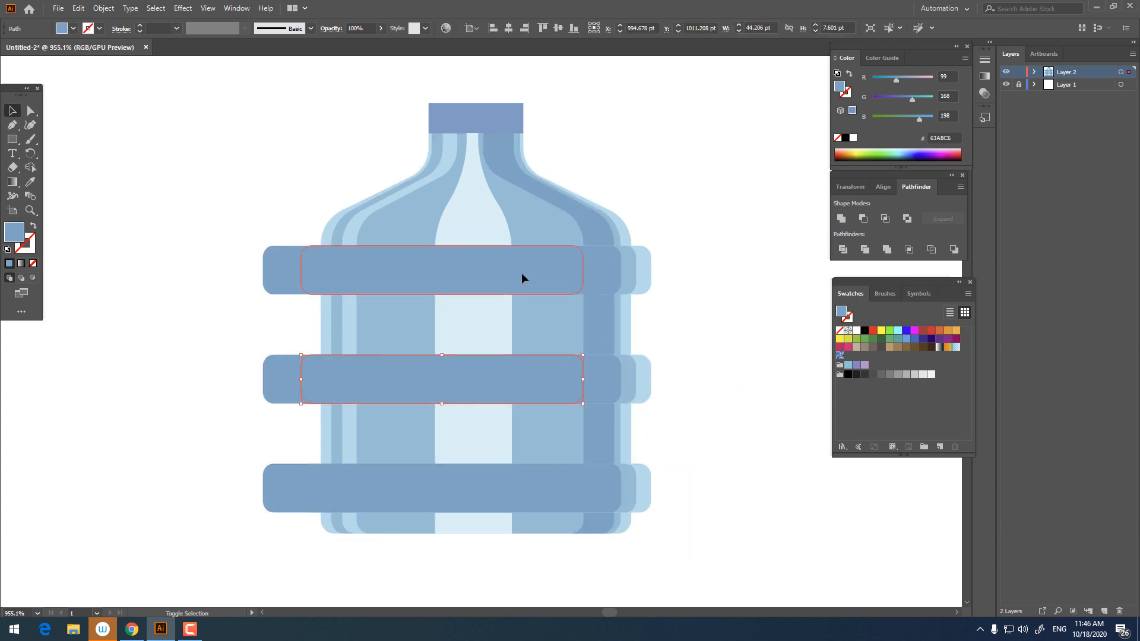
left_click(522, 273, "shift")
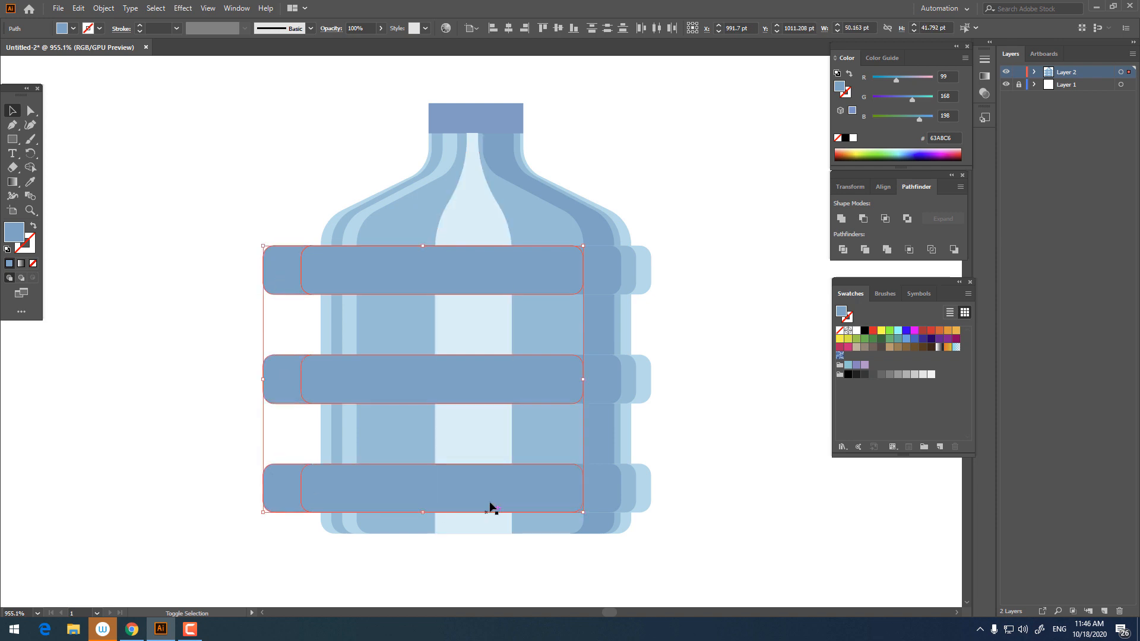
key("Delete")
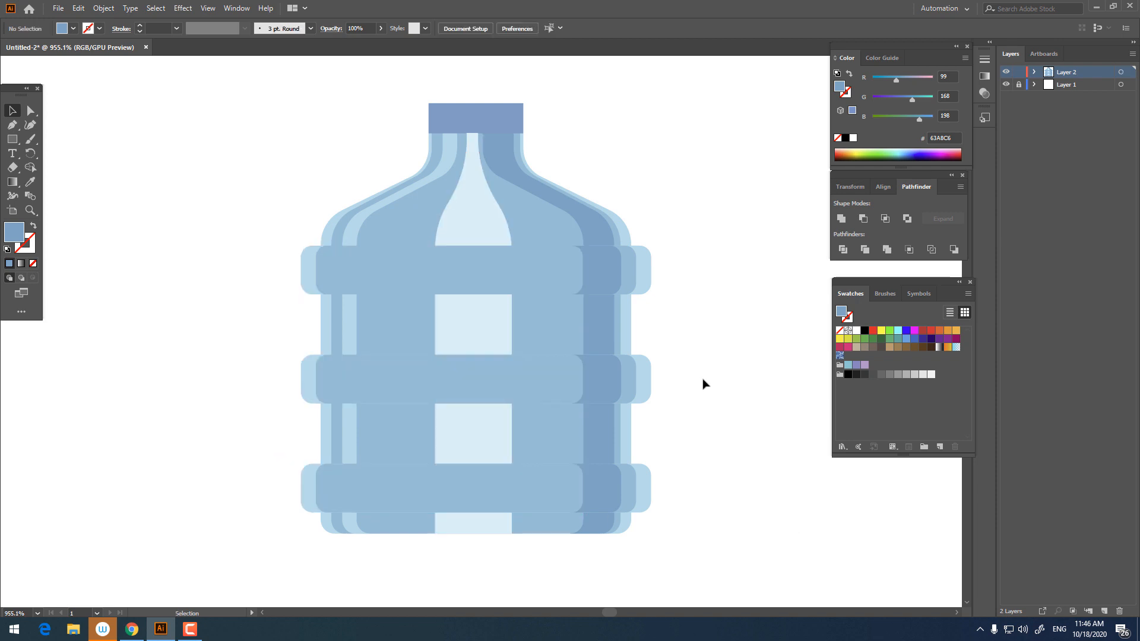
Step: Duplicate the medium blue narrowed bands in front and fill the copy with the light blue A4DDEA sampled from the bottle
key("z")
left_click_drag(647, 345, 552, 416)
left_click(362, 276)
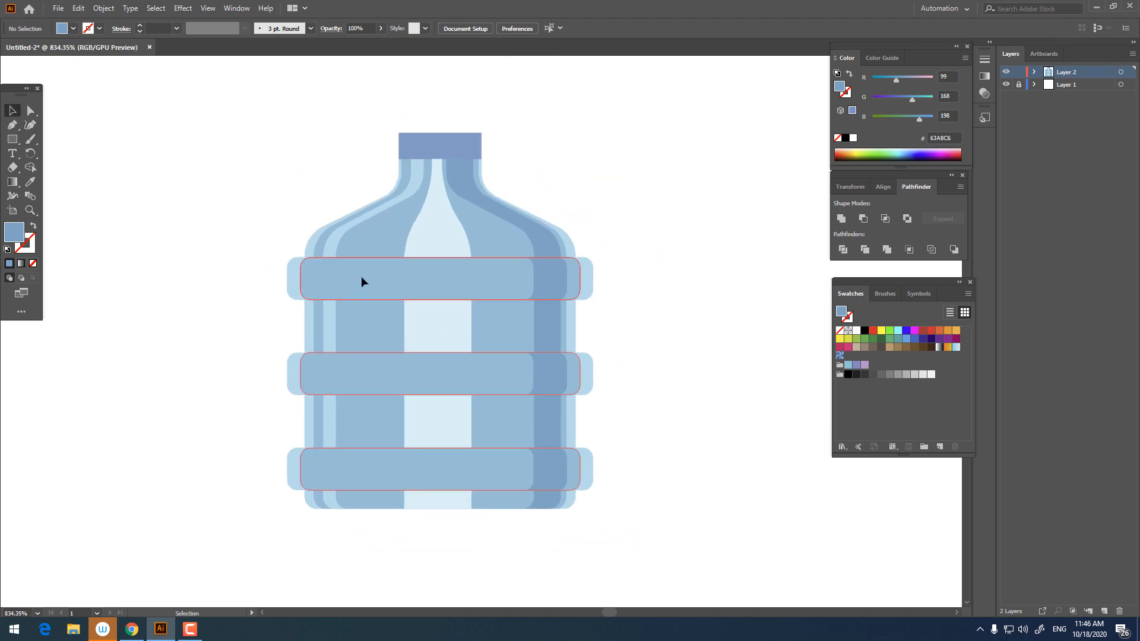
left_click(78, 8)
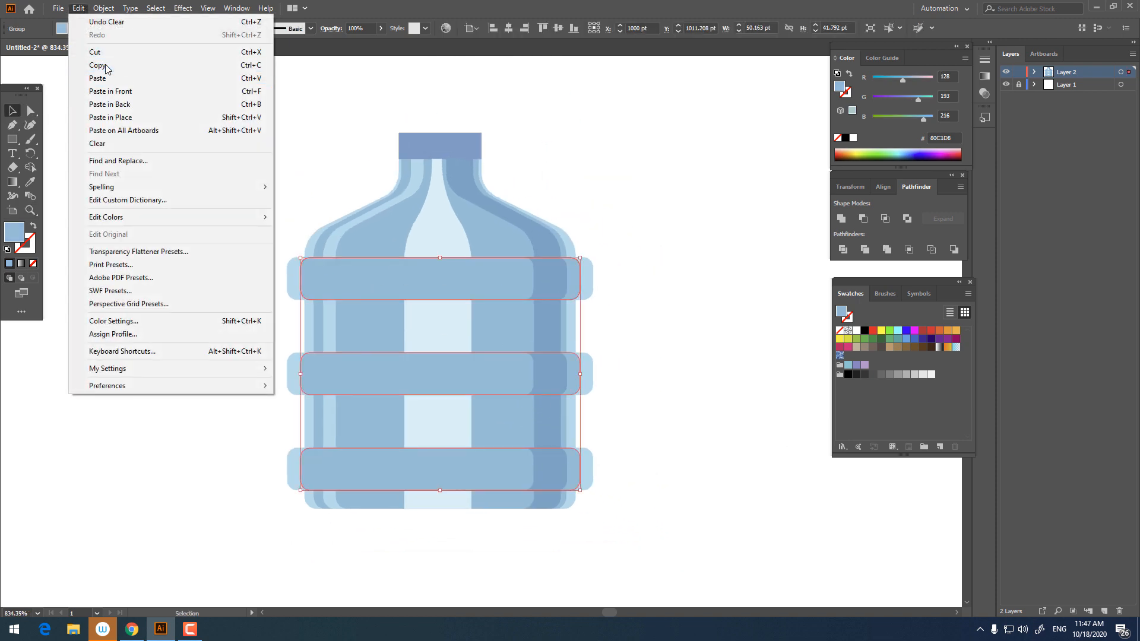
left_click(104, 67)
left_click(78, 8)
left_click(113, 93)
left_click(30, 182)
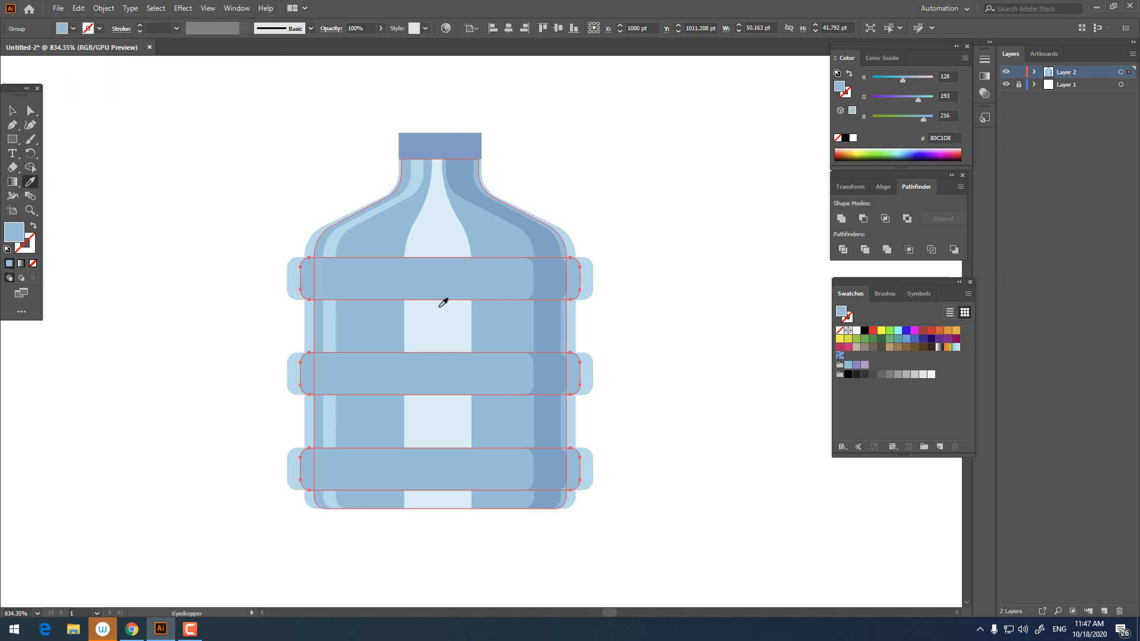
left_click(329, 247)
left_click(21, 110)
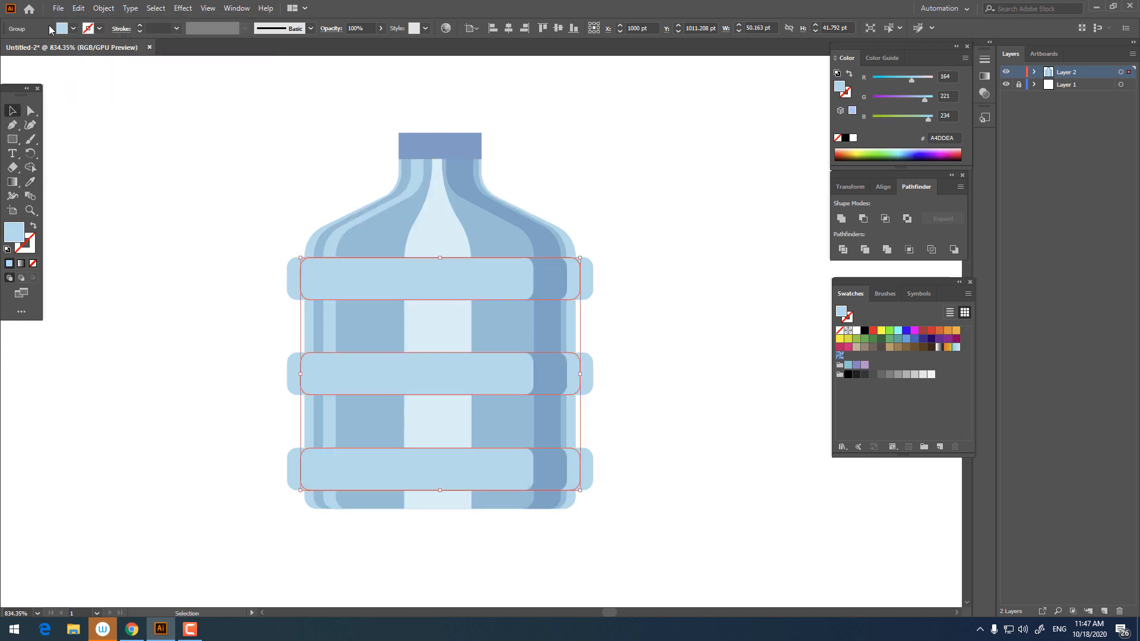
Step: Move the light blue band copy about 3.6 pt right to line up with the bottle's left light strip
scroll(374, 288, "up", 1)
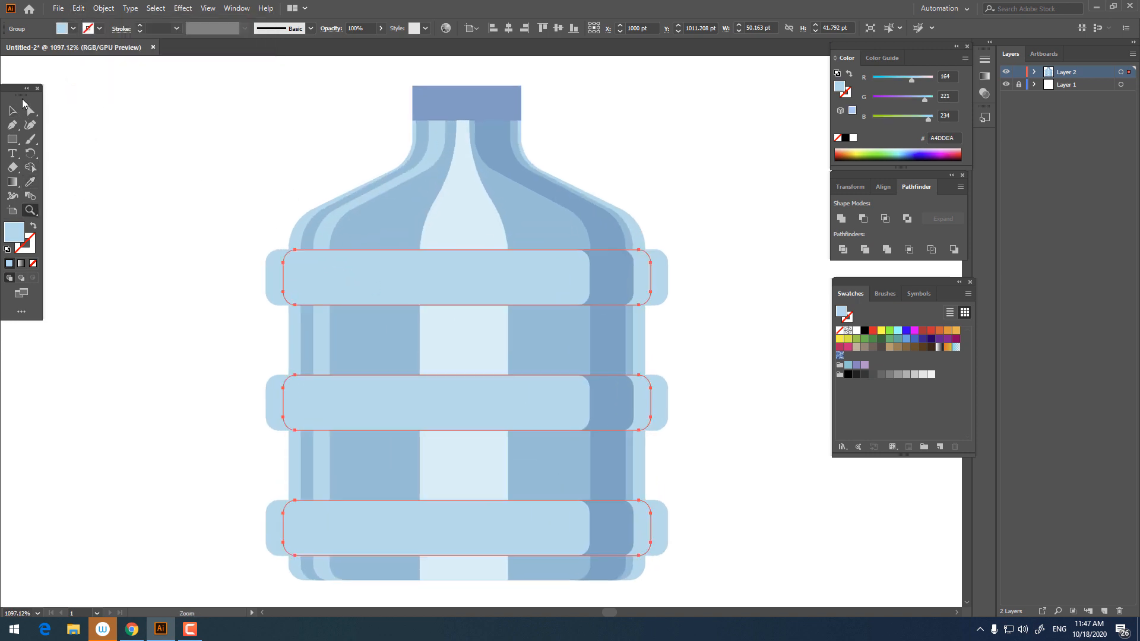
left_click_drag(366, 289, 392, 283)
key("z")
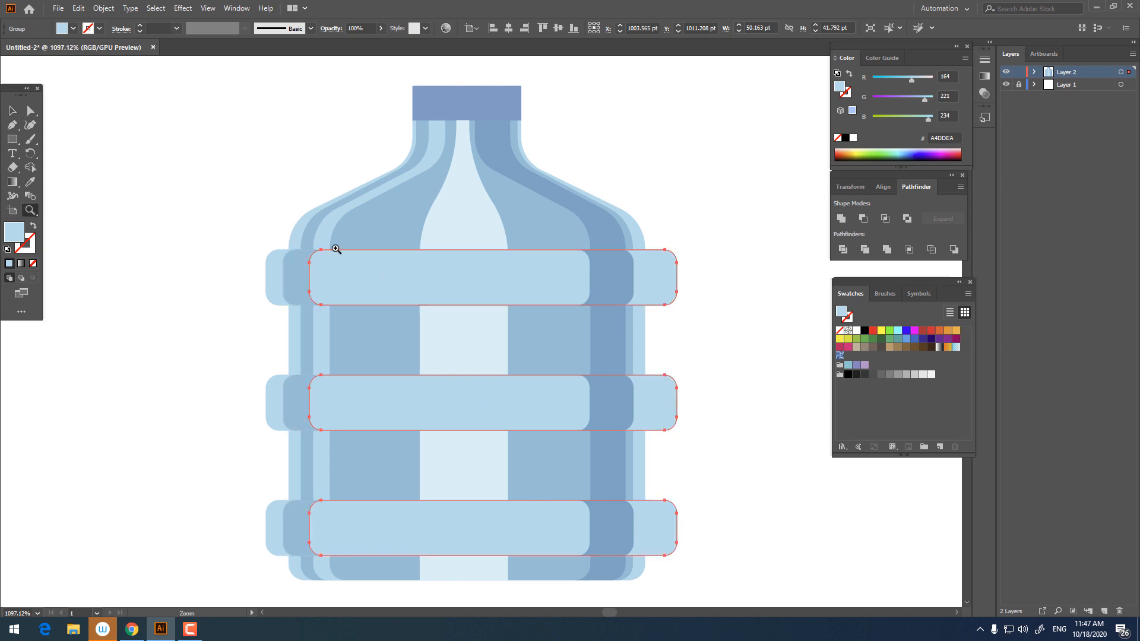
left_click_drag(335, 248, 282, 260)
left_click_drag(371, 260, 389, 262)
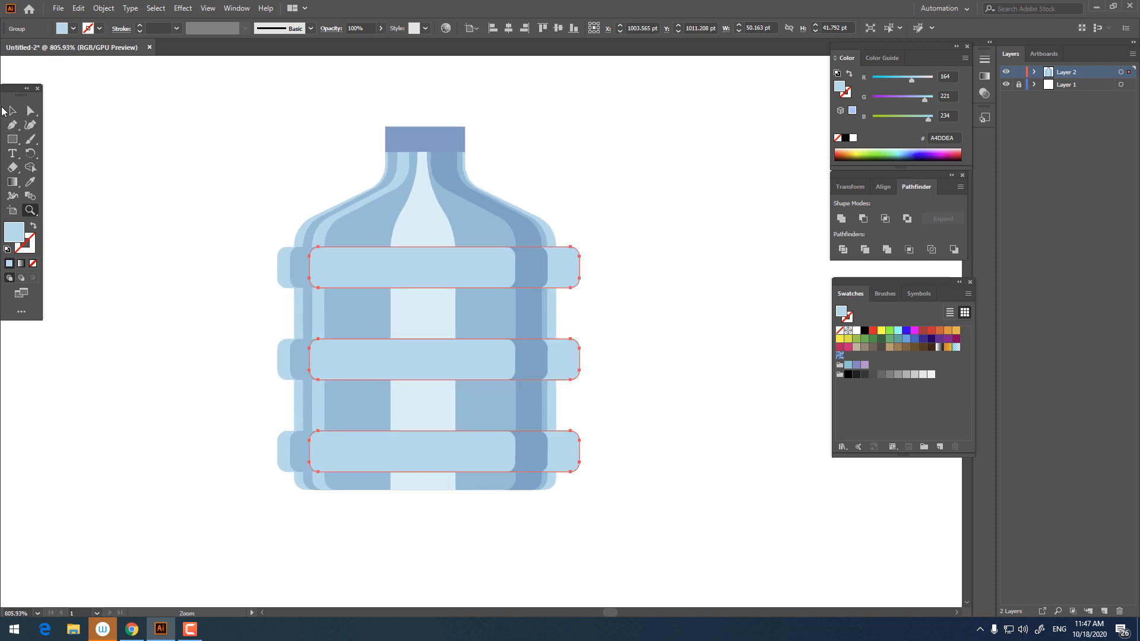
Step: Duplicate the shifted light blue bands in front, offset about 2 pt further right
left_click(12, 112)
left_click(78, 8)
left_click(98, 64)
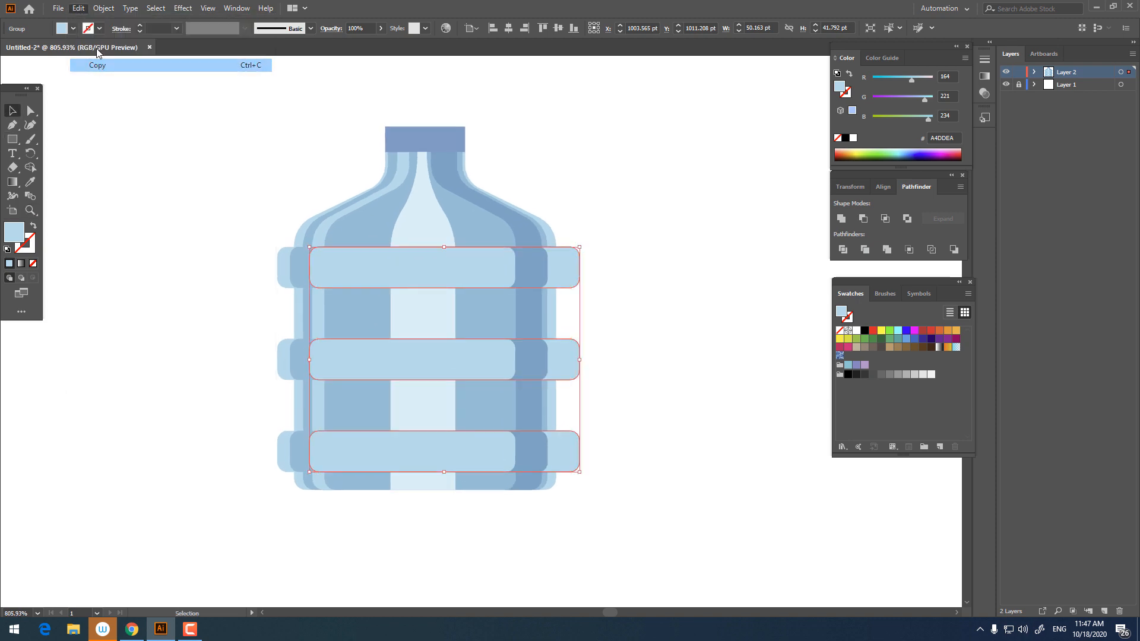
left_click(78, 9)
left_click(110, 95)
left_click_drag(339, 265, 310, 265)
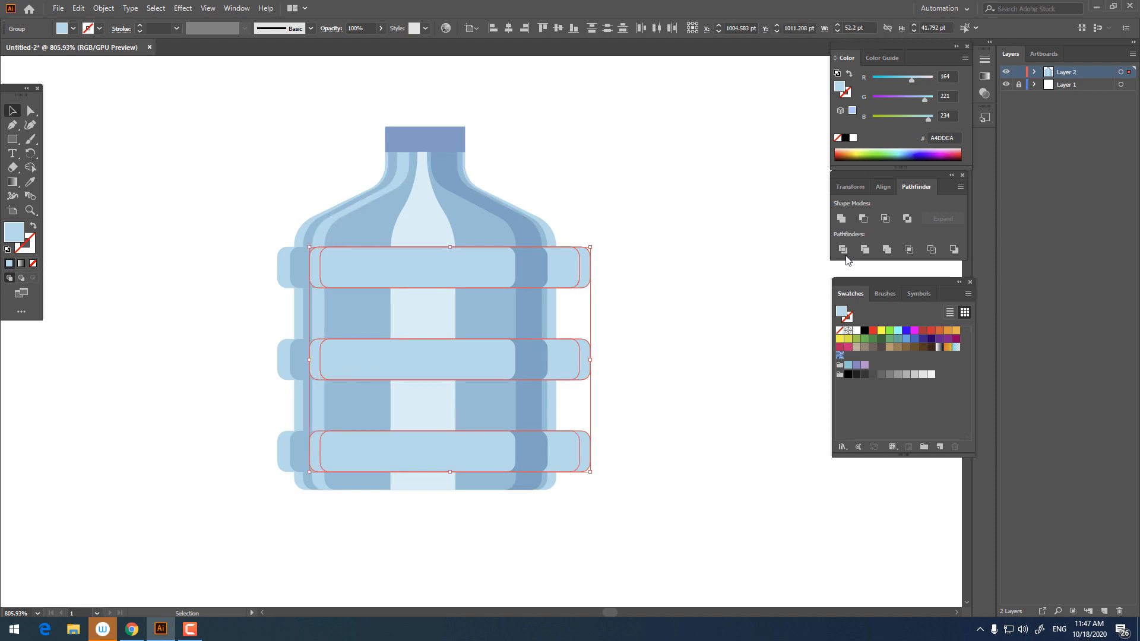
Step: Divide and ungroup the offset light blue bands, deleting everything except the thin light strips at the bands' left side
right_click(577, 343)
left_click(610, 443)
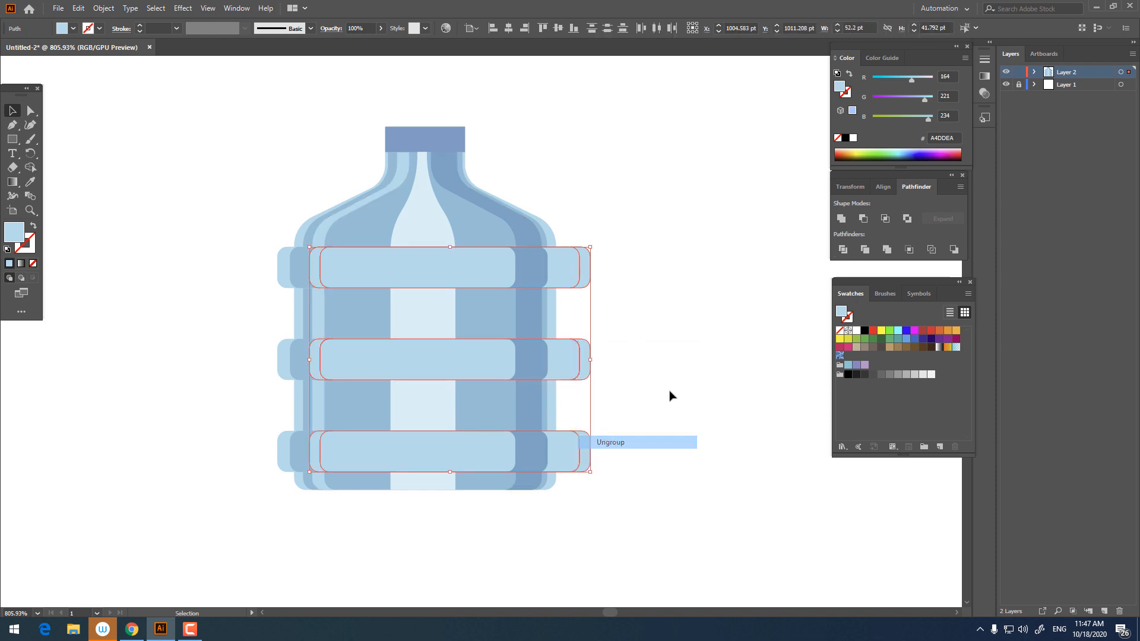
left_click(438, 451)
left_click(422, 371, "shift")
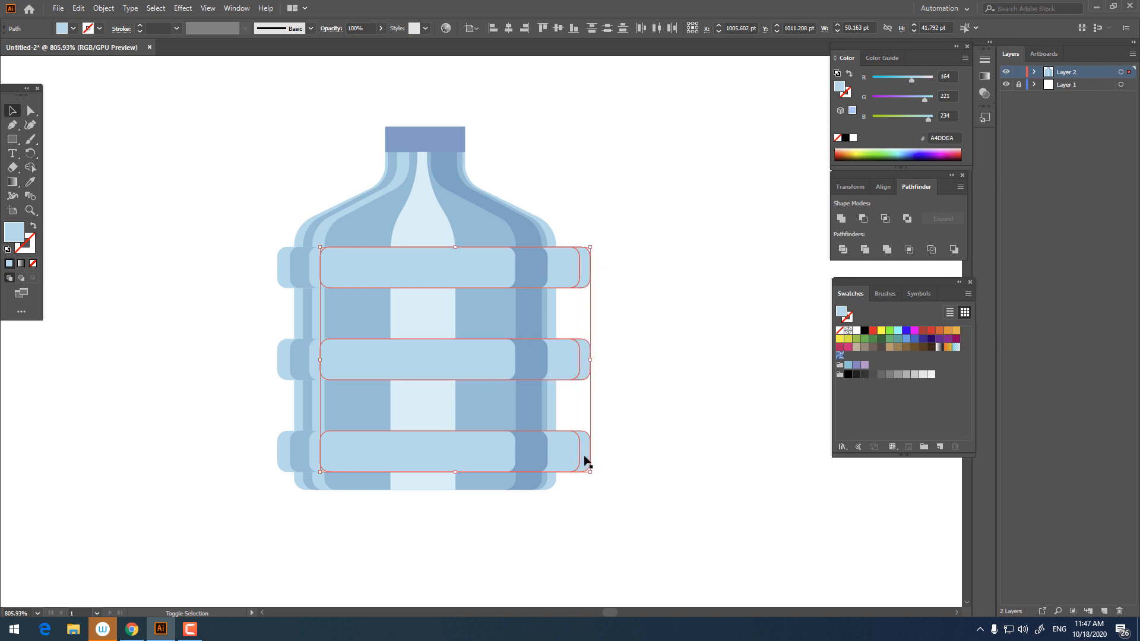
key("Delete")
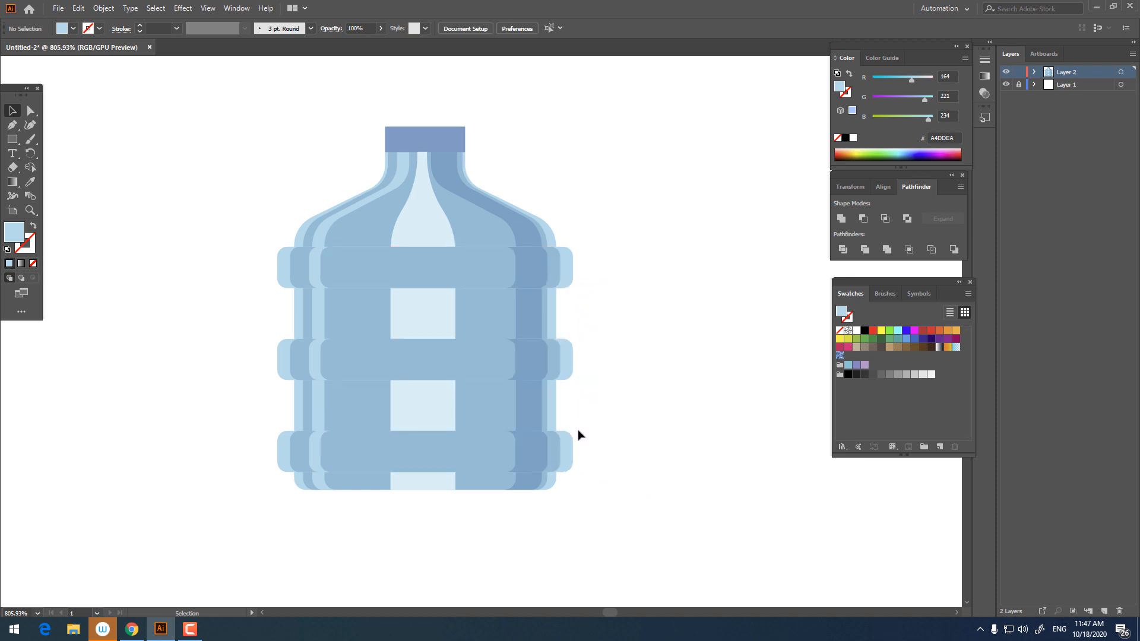
Step: Draw a highlight rectangle about 13.8 by 7.6 pt across the centre of the uppermost band, filled with D0F1F7
mouse_move(531, 293)
left_mouse_down()
mouse_move(331, 301)
mouse_move(556, 357)
mouse_move(581, 342)
mouse_move(504, 353)
mouse_move(330, 293)
left_mouse_up()
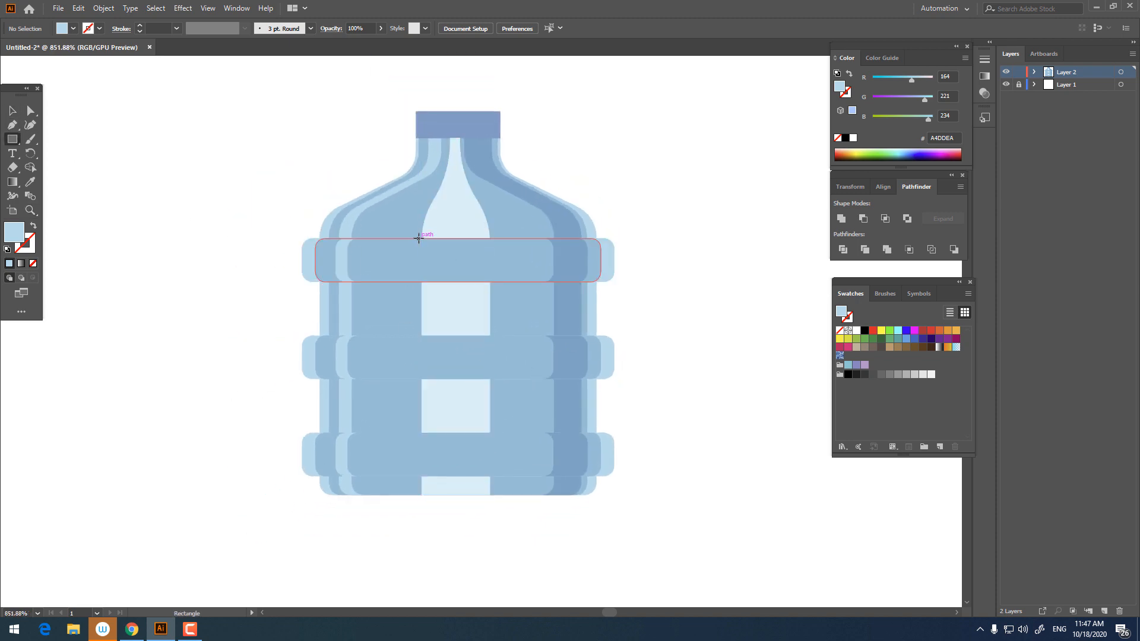
left_click_drag(417, 239, 496, 282)
left_click_drag(460, 238, 554, 285)
left_click(441, 197)
key("z")
Step: Widen the band's highlight rectangle symmetrically to about 15.8 pt and round its corners to about 0.84 pt
left_click(13, 112)
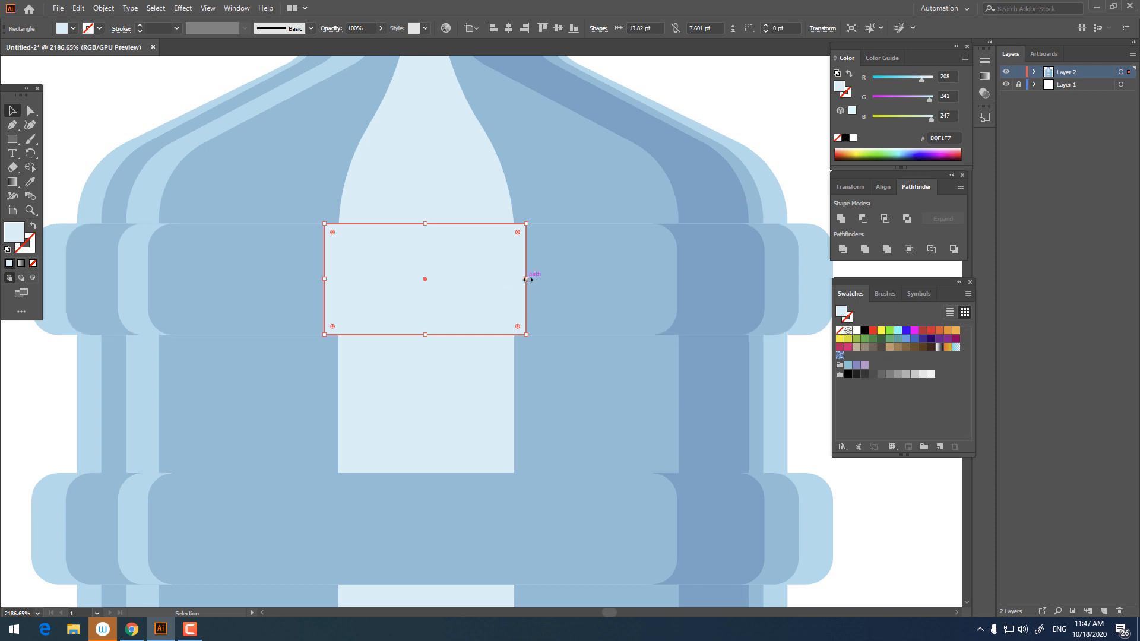
left_click_drag(529, 279, 530, 279)
left_click(31, 110)
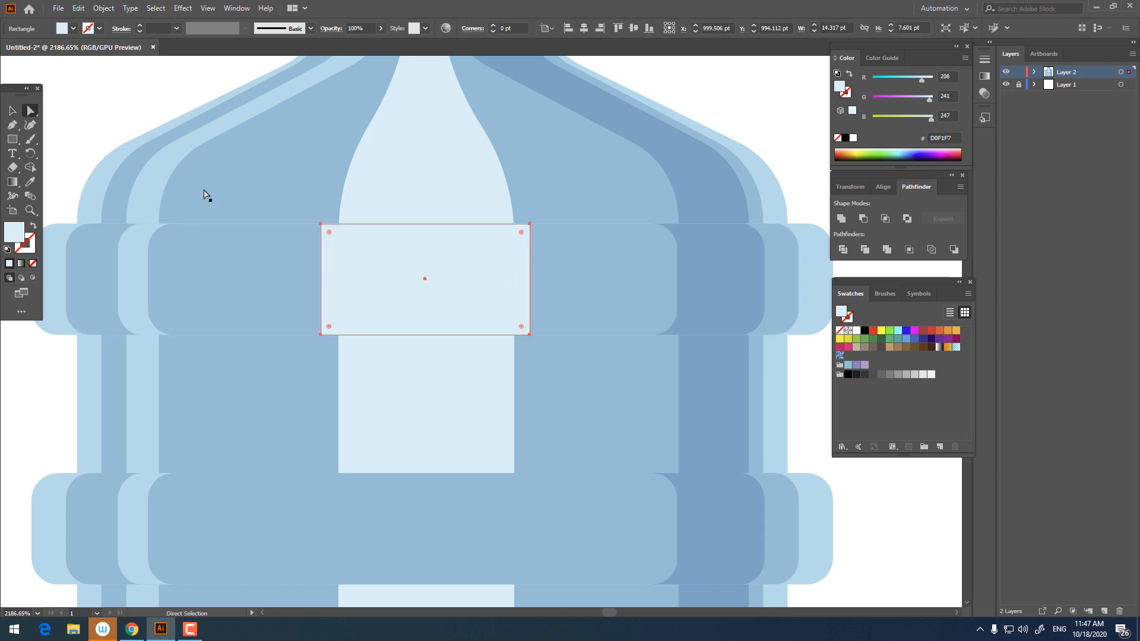
left_click(329, 232)
left_click_drag(329, 233, 332, 237)
key("z")
left_click_drag(435, 237, 267, 262)
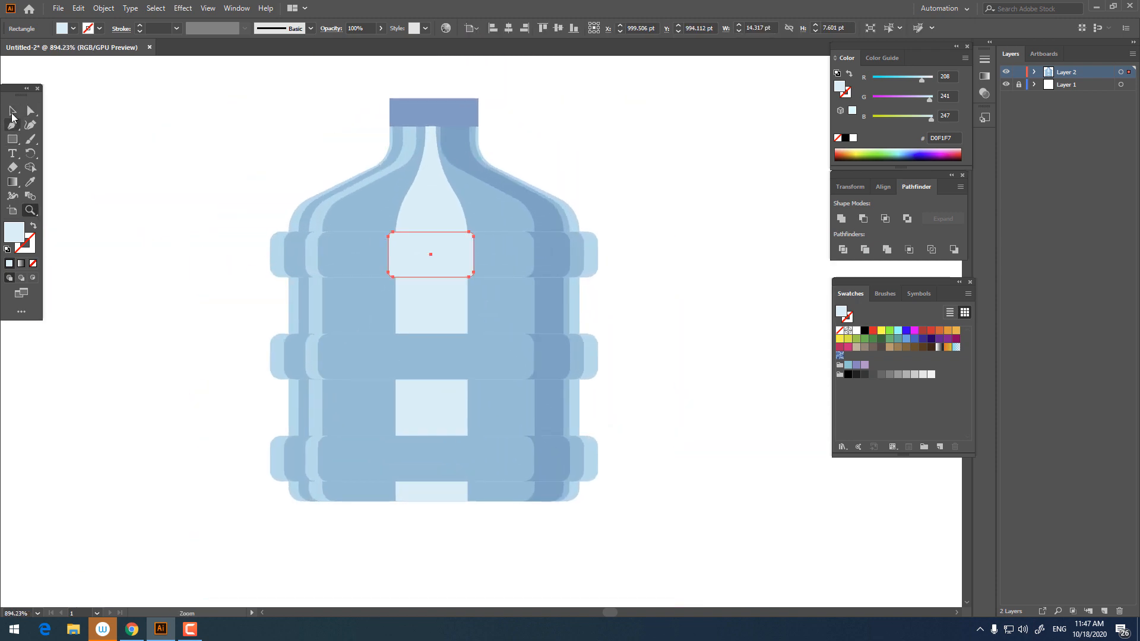
left_click(12, 112)
left_click_drag(477, 254, 481, 255)
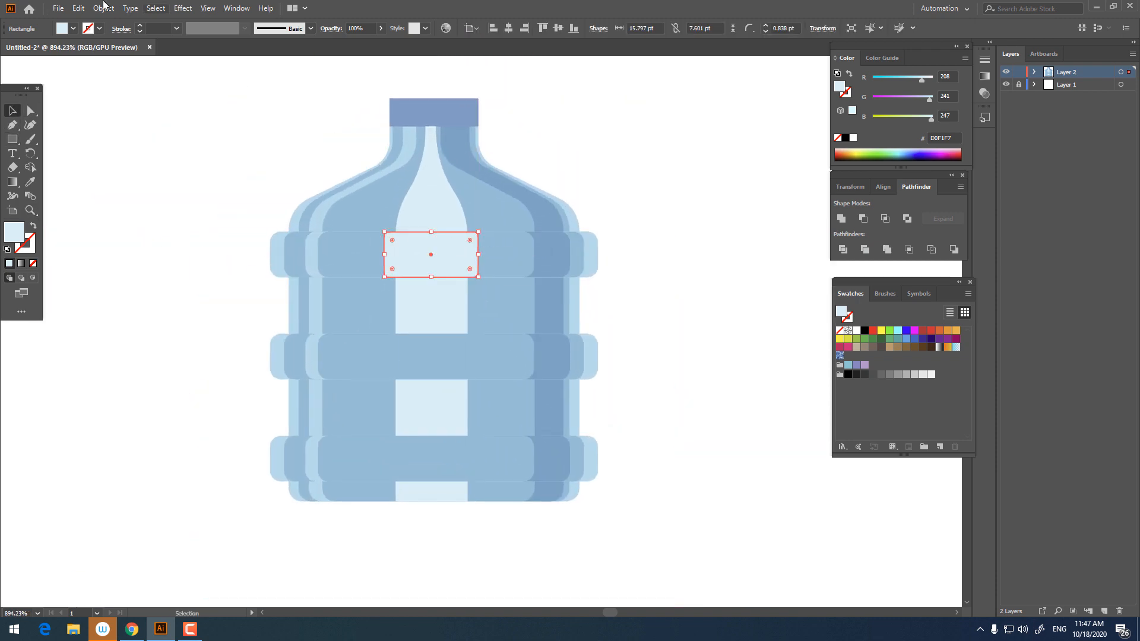
Step: Duplicate the uppermost band's highlight rectangle in front and move the copy straight down onto the middle band
left_click(78, 8)
left_click(98, 64)
left_click(78, 9)
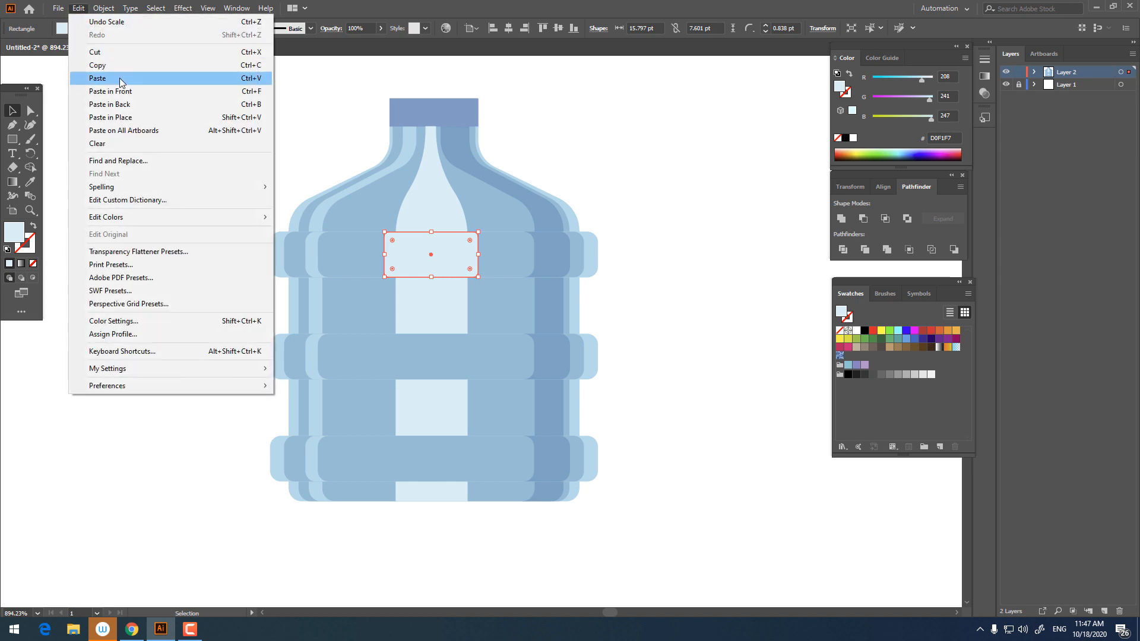
left_click(110, 90)
left_click_drag(461, 277, 464, 351)
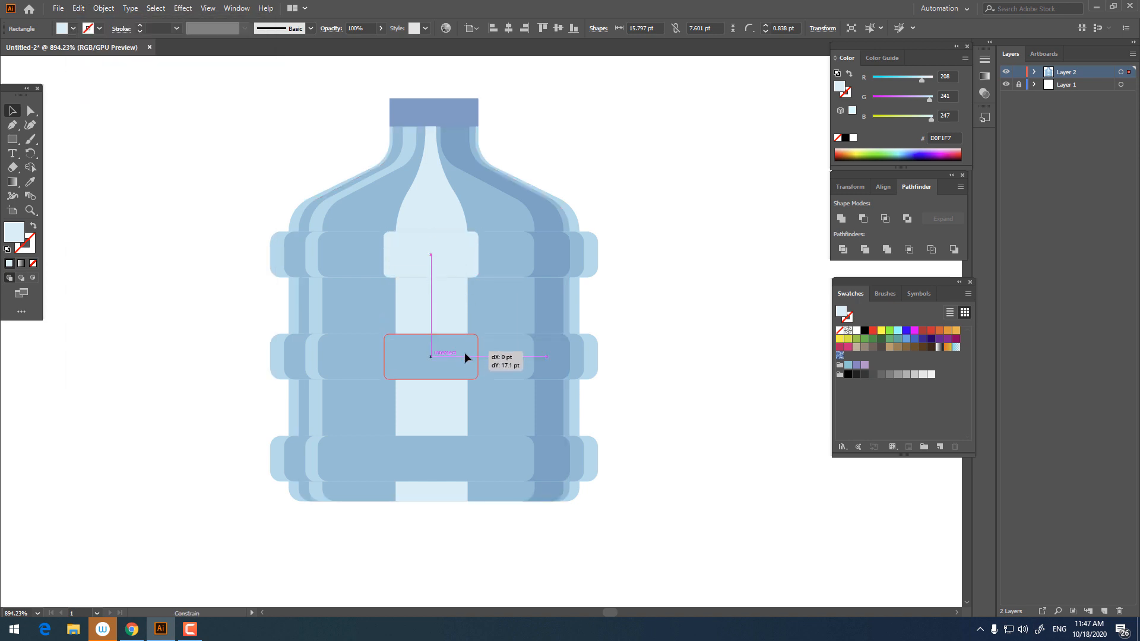
left_click(720, 420)
Step: Duplicate the middle band's highlight rectangle in front and move the copy straight down onto the lowest band
left_click(477, 340)
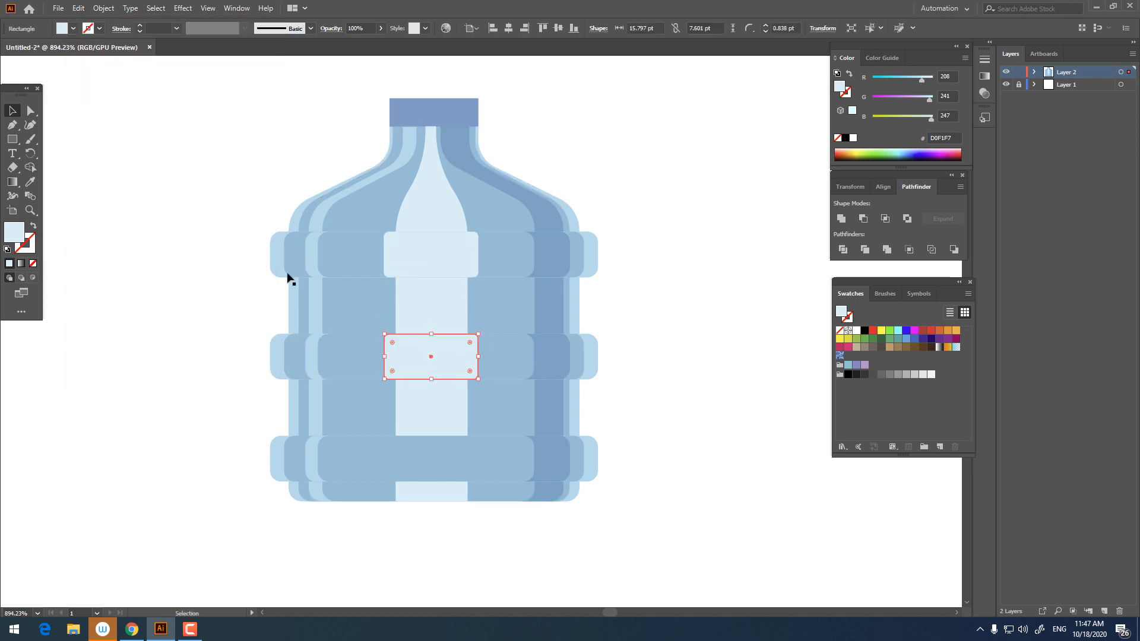
left_click(86, 9)
left_click(98, 65)
left_click(78, 8)
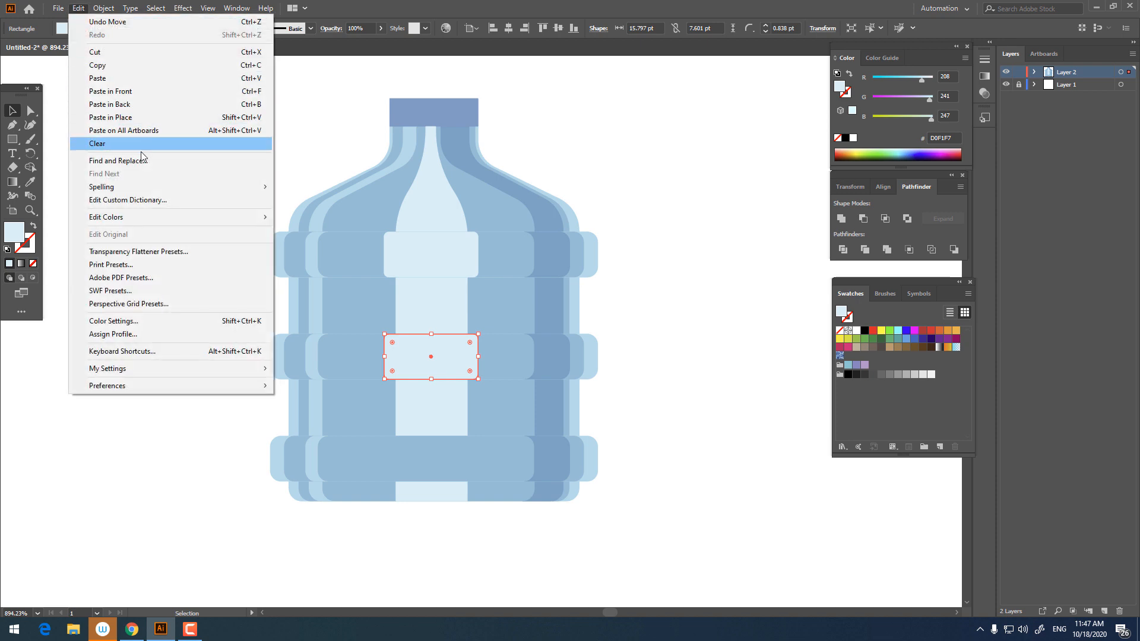
left_click(109, 91)
left_click_drag(458, 364, 459, 460)
left_click(738, 512)
Step: Draw a thin shadow rectangle about 51.4 by 2.1 pt directly below the uppermost band, filled with 63A8C6 sampled from the body shadow
key("z")
left_click_drag(601, 376, 260, 343)
key("space")
left_click_drag(420, 354, 505, 427)
key("space")
left_click_drag(384, 303, 462, 312)
key("space")
left_click_drag(414, 287, 428, 285)
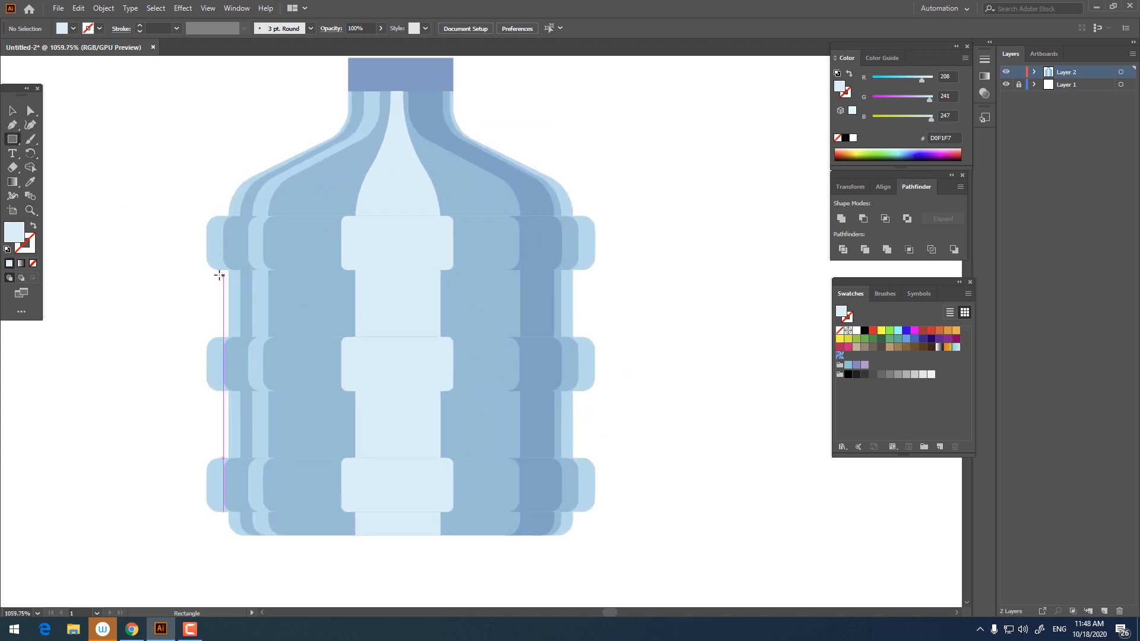
left_click_drag(225, 271, 419, 285)
left_click(31, 180)
left_click(531, 302)
key("z")
left_click(13, 114)
left_click(671, 386)
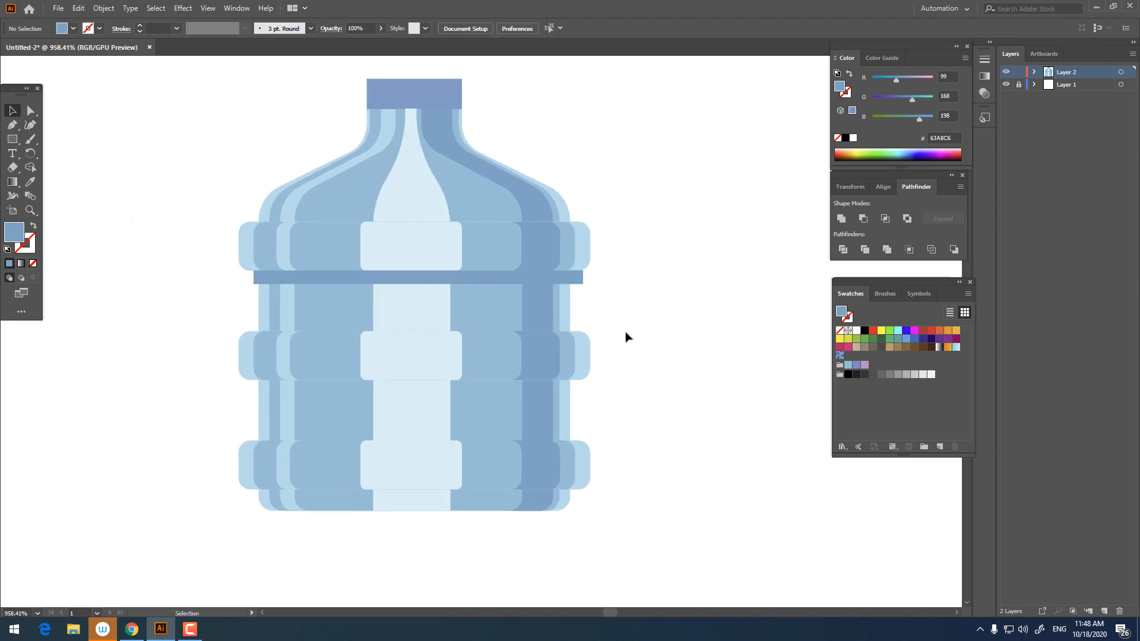
Step: Shorten the shadow strip's right end to the body's right edge, making it about 49.4 pt wide
left_click(566, 281)
key("z")
left_click_drag(597, 277, 823, 425)
left_click(12, 113)
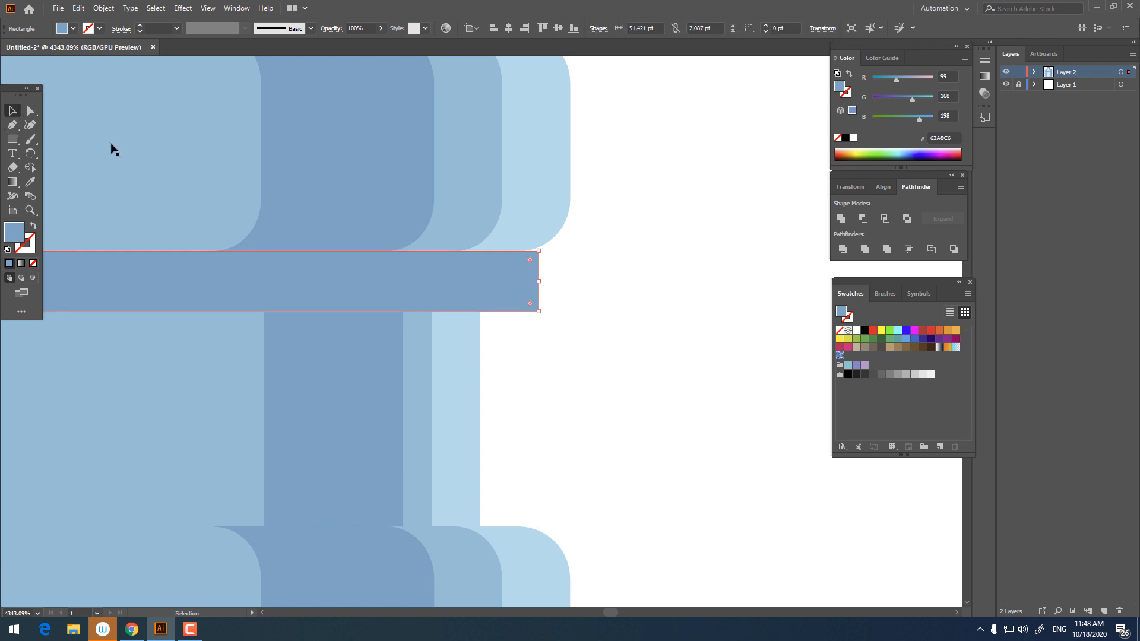
left_click_drag(540, 280, 480, 323)
Step: Shorten the shadow strip's left end to the body's left edge, making it about 48.6 pt wide
key("ctrl+space")
left_click_drag(555, 301, 248, 302)
left_click_drag(444, 321, 531, 360)
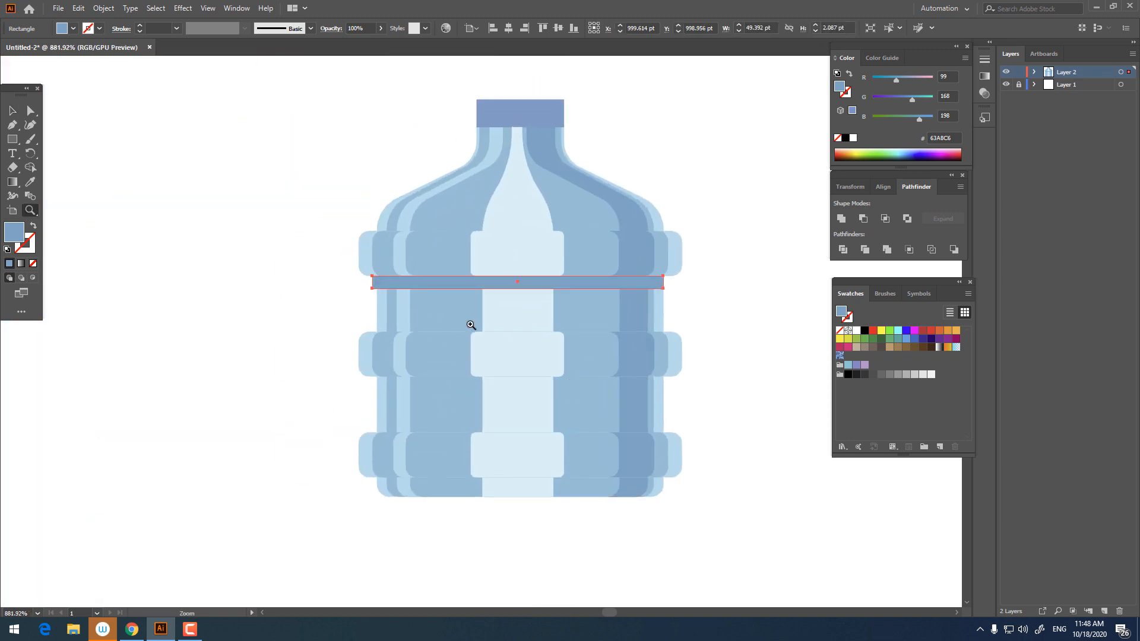
left_click_drag(346, 291, 648, 306)
left_click(18, 113)
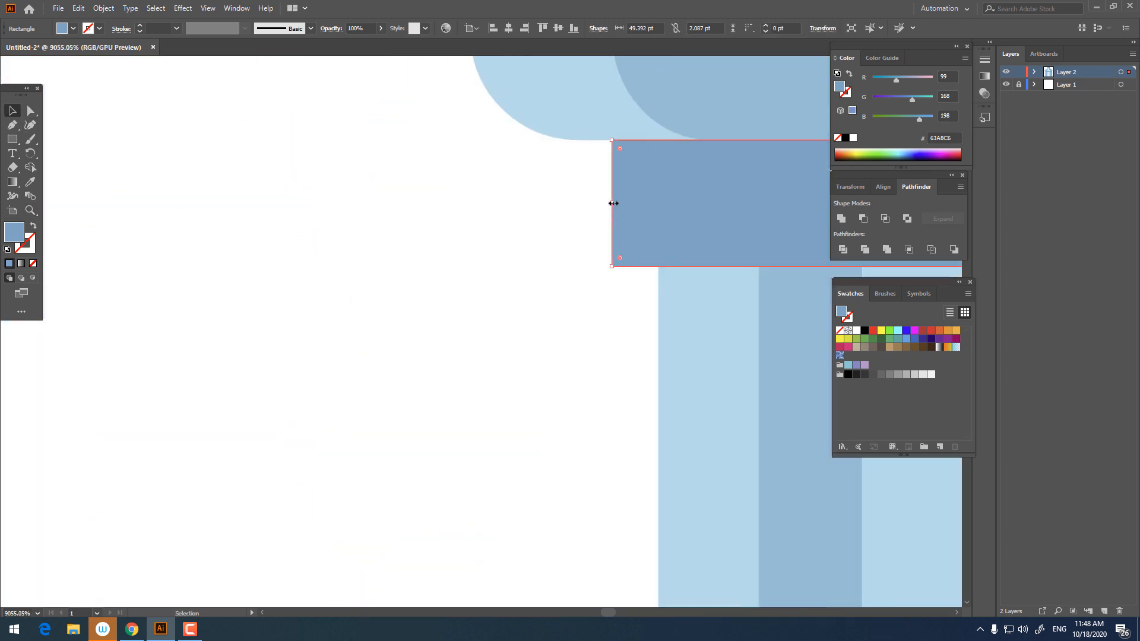
left_click_drag(614, 203, 485, 249)
key("ctrl+space")
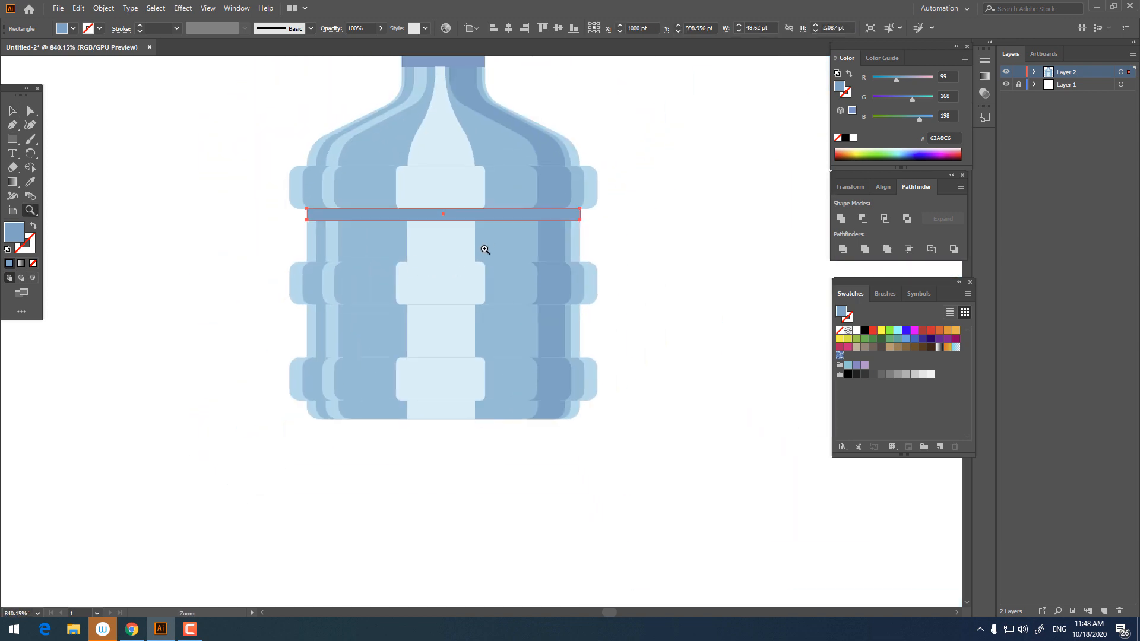
Step: Copy the shadow strip straight down below the middle band and repeat the copy below the lowest band
left_click(12, 111)
left_click(597, 239)
left_click(549, 216)
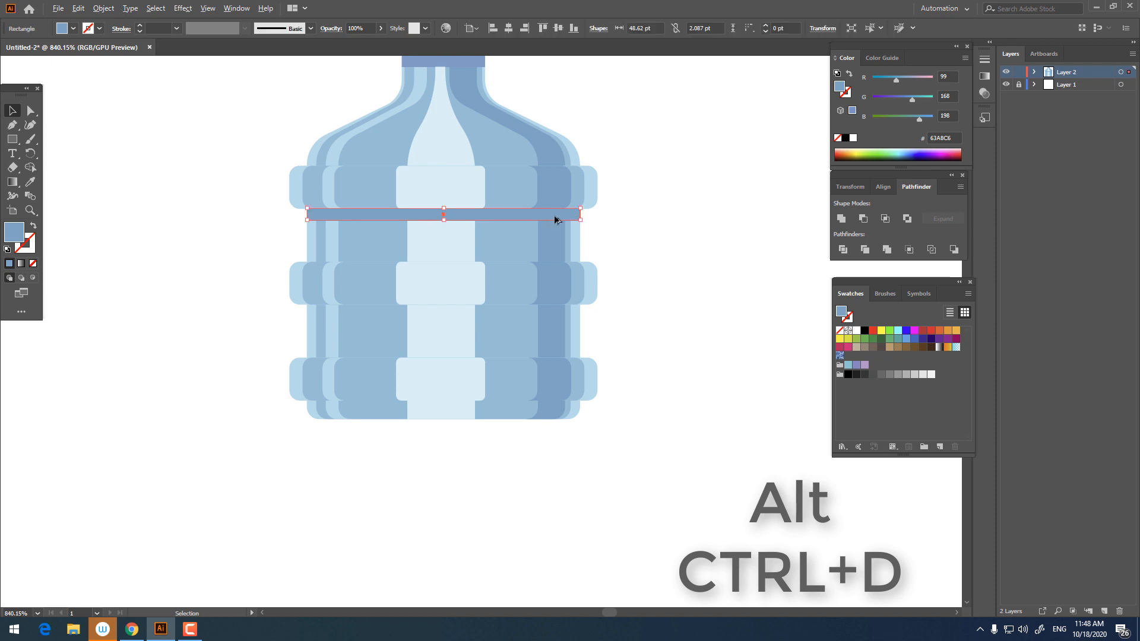
left_click_drag(556, 219, 544, 313)
key("ctrl+d")
left_click(725, 398)
Step: Divide all the bottle body shapes together with the three shadow strips using Pathfinder
key("z")
left_click(466, 327, "alt")
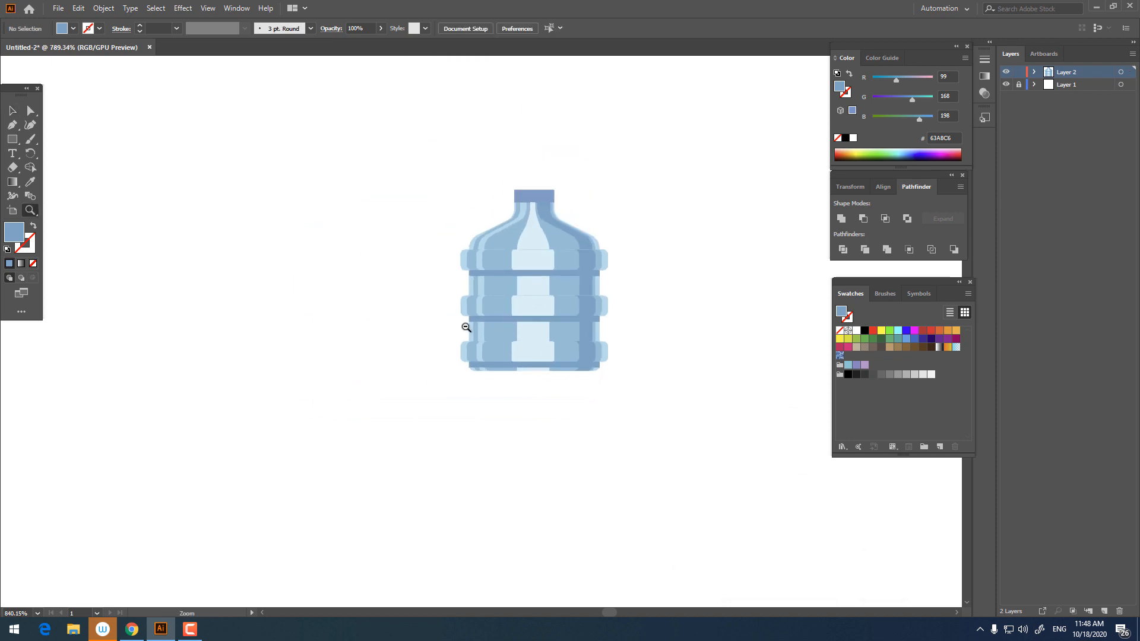
left_click(568, 324)
left_click_drag(547, 320, 518, 356)
left_click(518, 357)
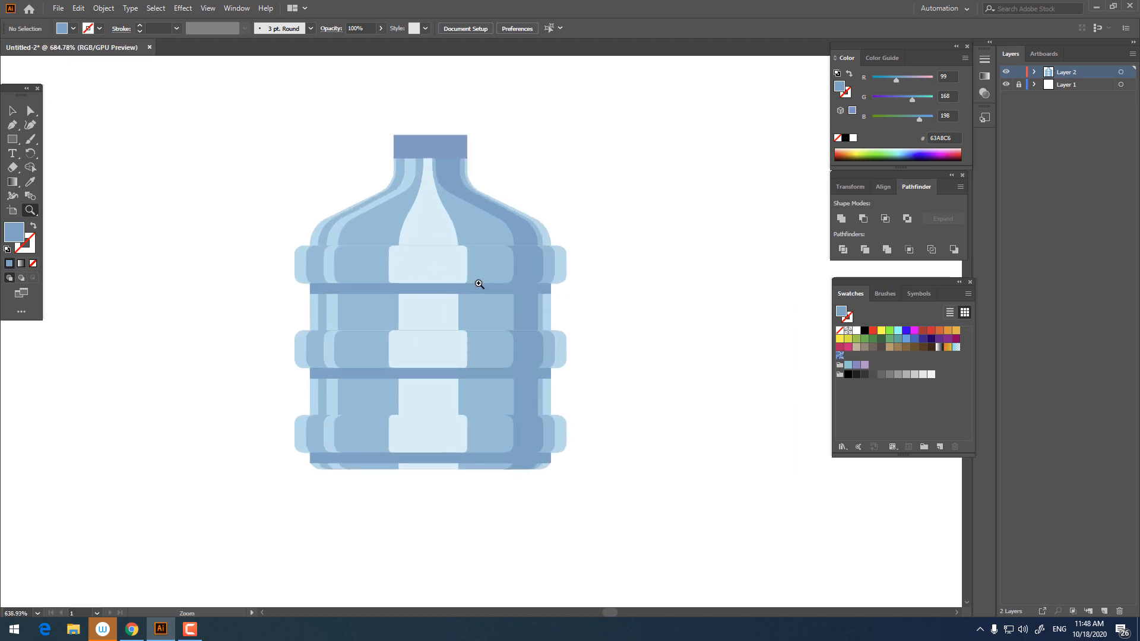
left_click(474, 323)
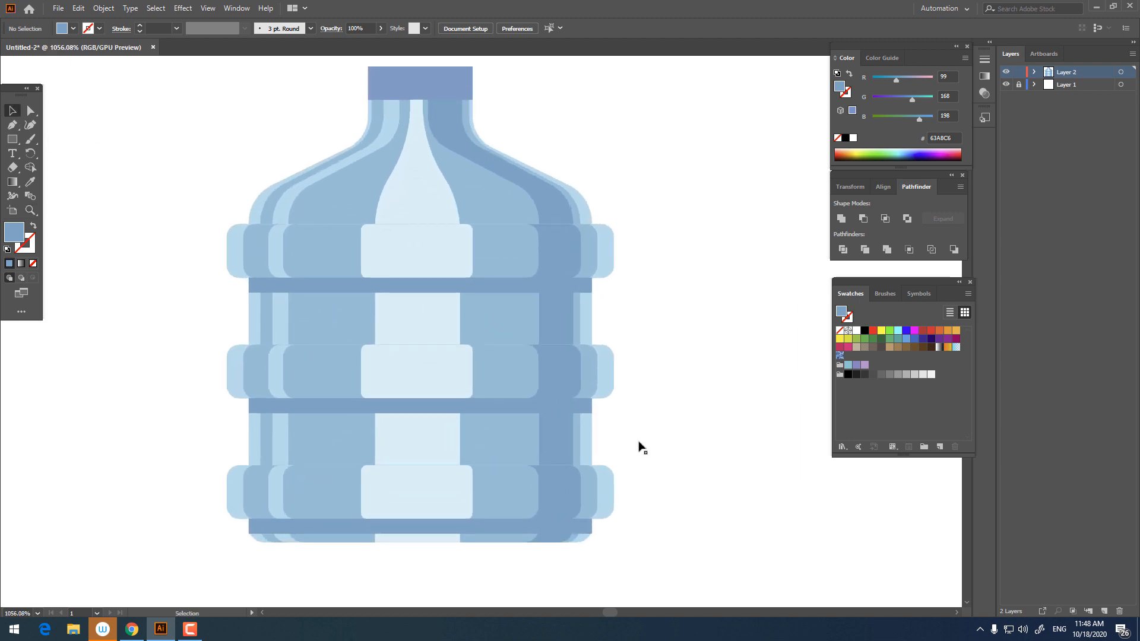
left_click_drag(271, 524, 219, 524)
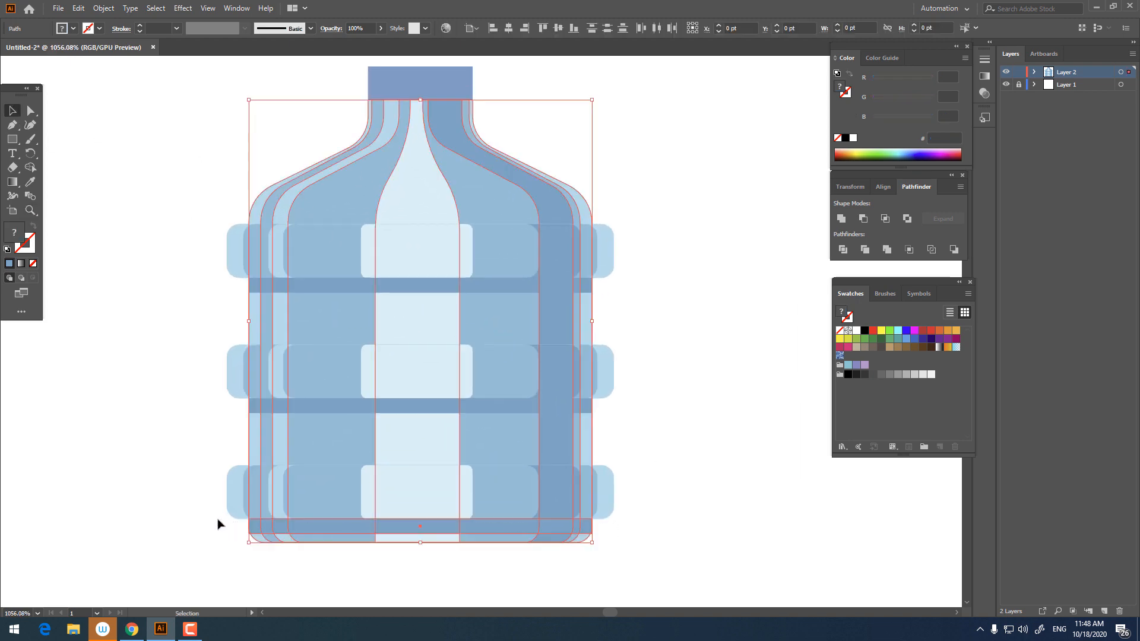
left_click(343, 410, "shift")
left_click(347, 287, "shift")
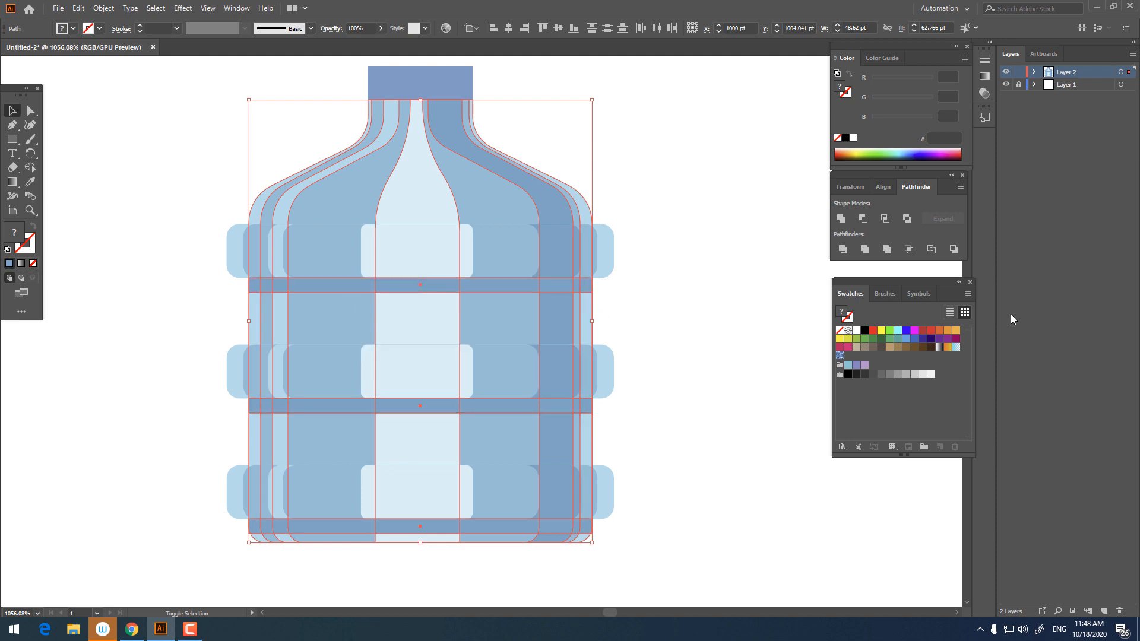
left_click(844, 249)
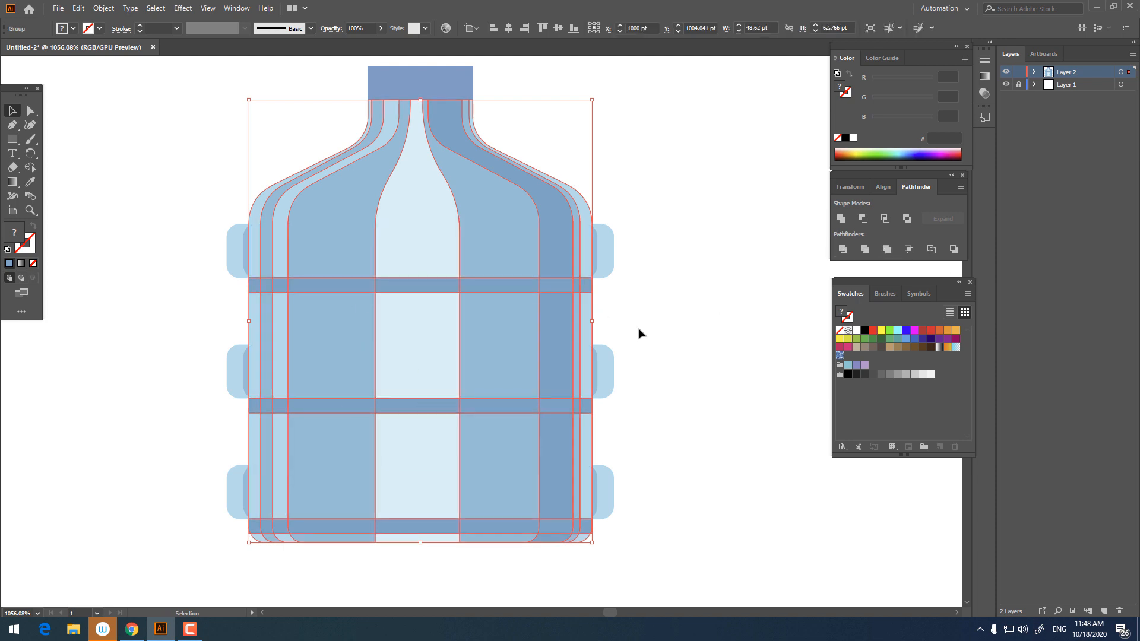
Step: Send the divided body group to the back behind the bands and ungroup it
key("ctrl")
right_click(516, 349)
mouse_move(571, 489)
left_click(684, 530)
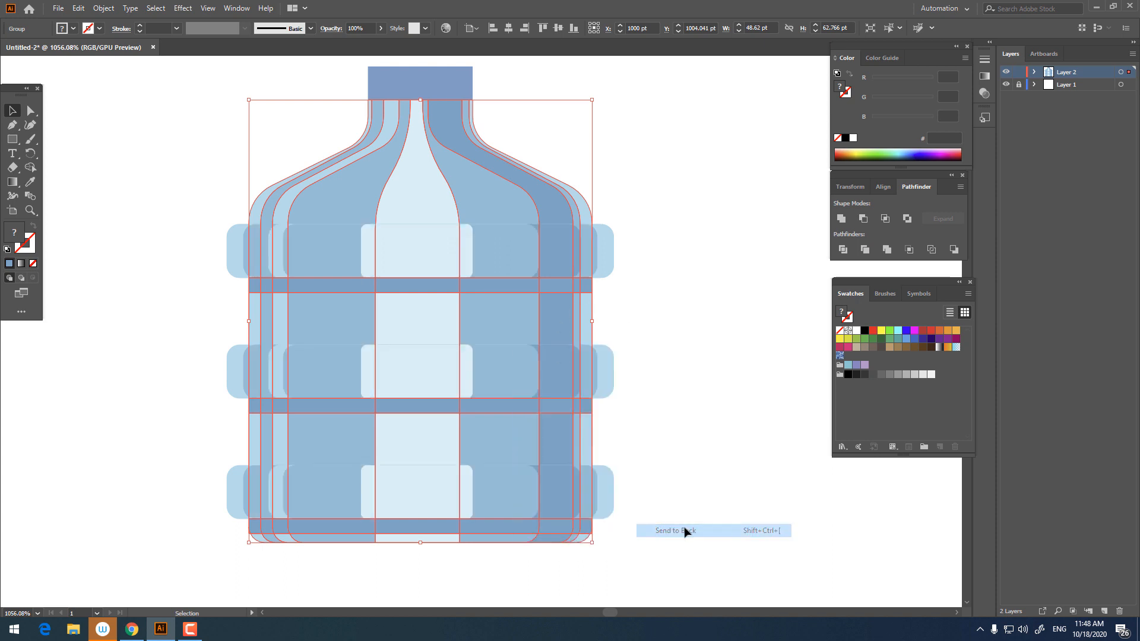
left_click(654, 346)
left_click(558, 297)
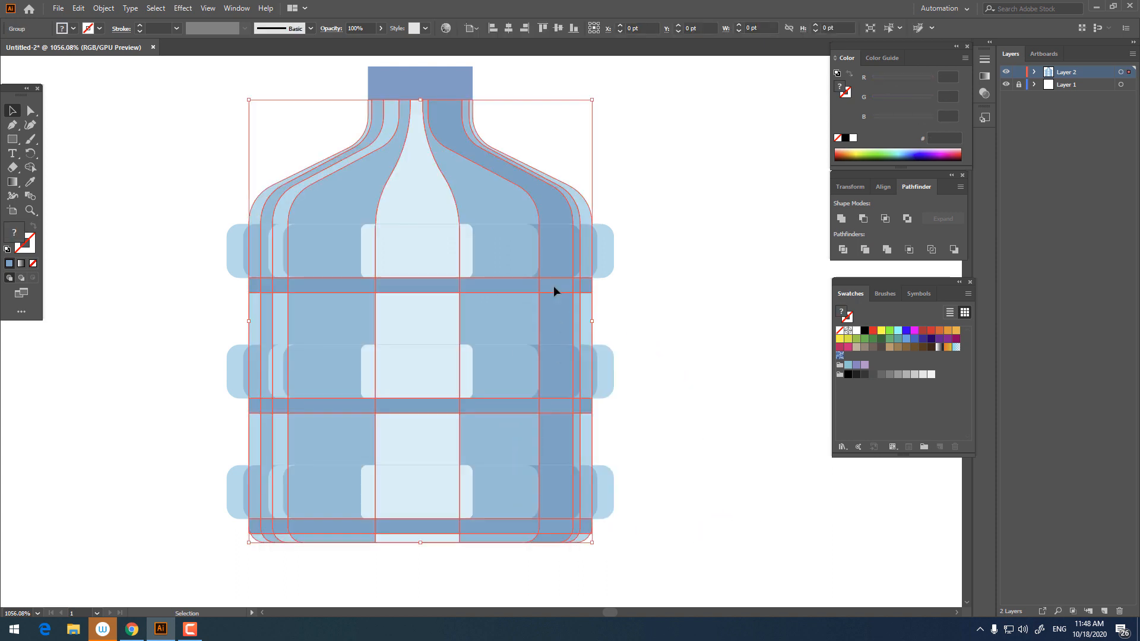
right_click(555, 290)
left_click(639, 386)
left_click(639, 386)
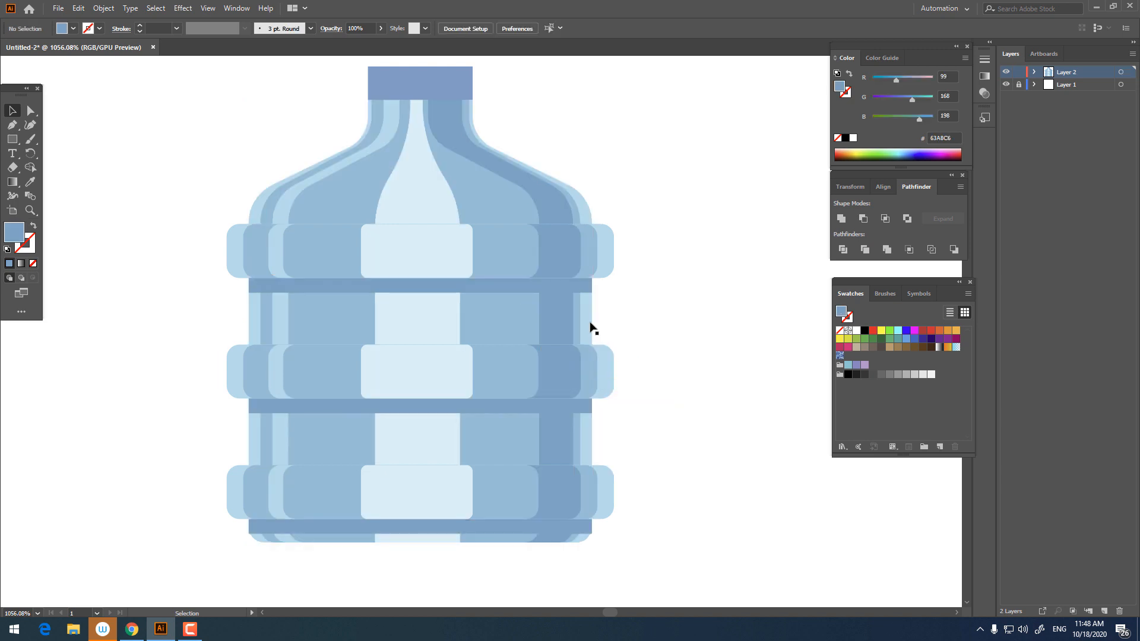
Step: Try to recolour the uppermost shadow strip's right end piece with a fill sampled from a neighbouring shape
left_click(586, 290)
key("z")
left_click(658, 314)
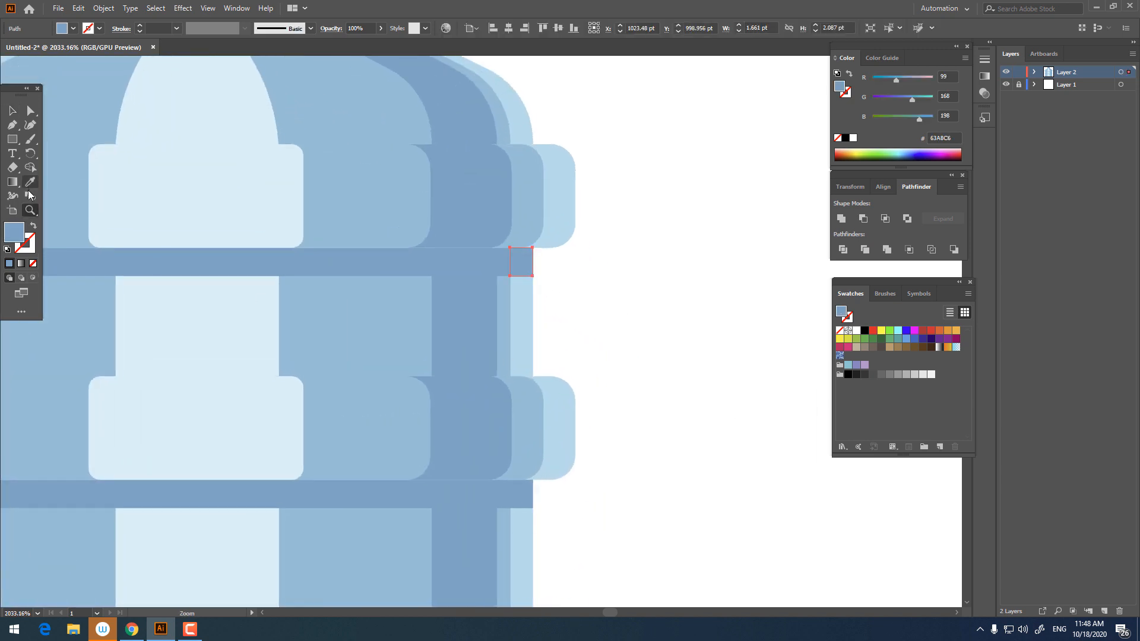
left_click(30, 181)
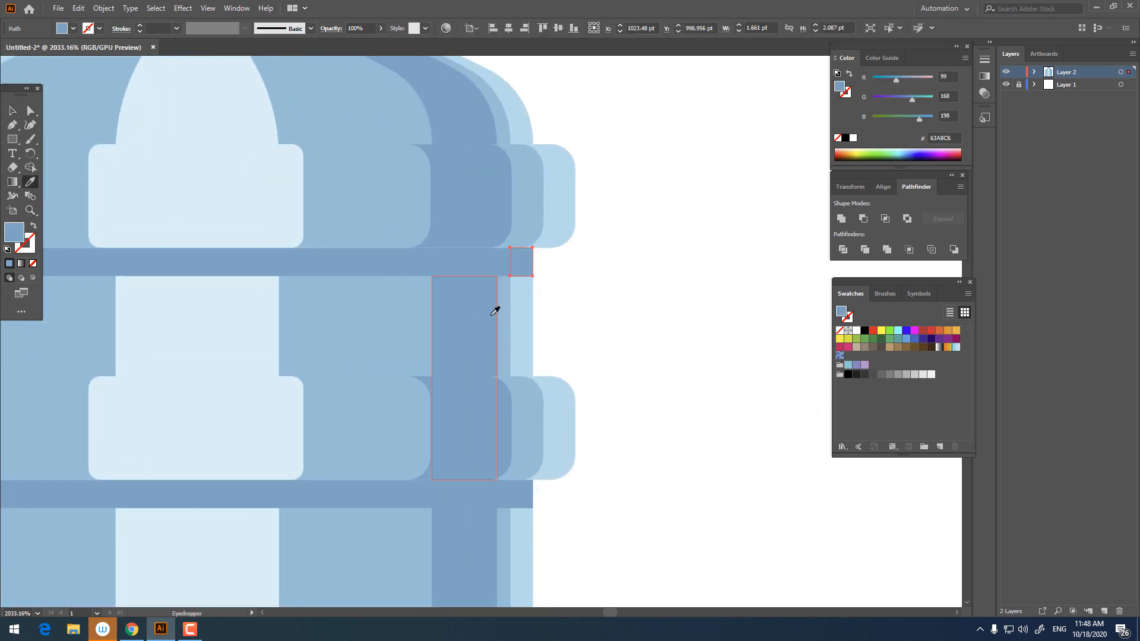
left_click(509, 299)
left_click(344, 262)
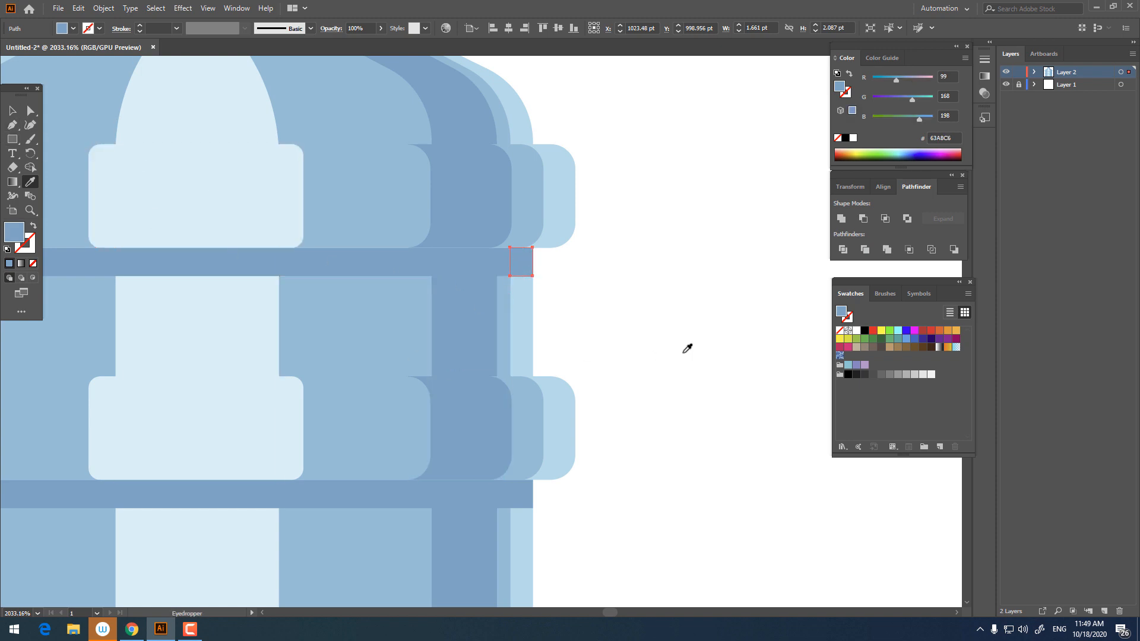
left_click_drag(620, 414, 607, 331)
key("z")
left_click_drag(606, 326, 526, 318)
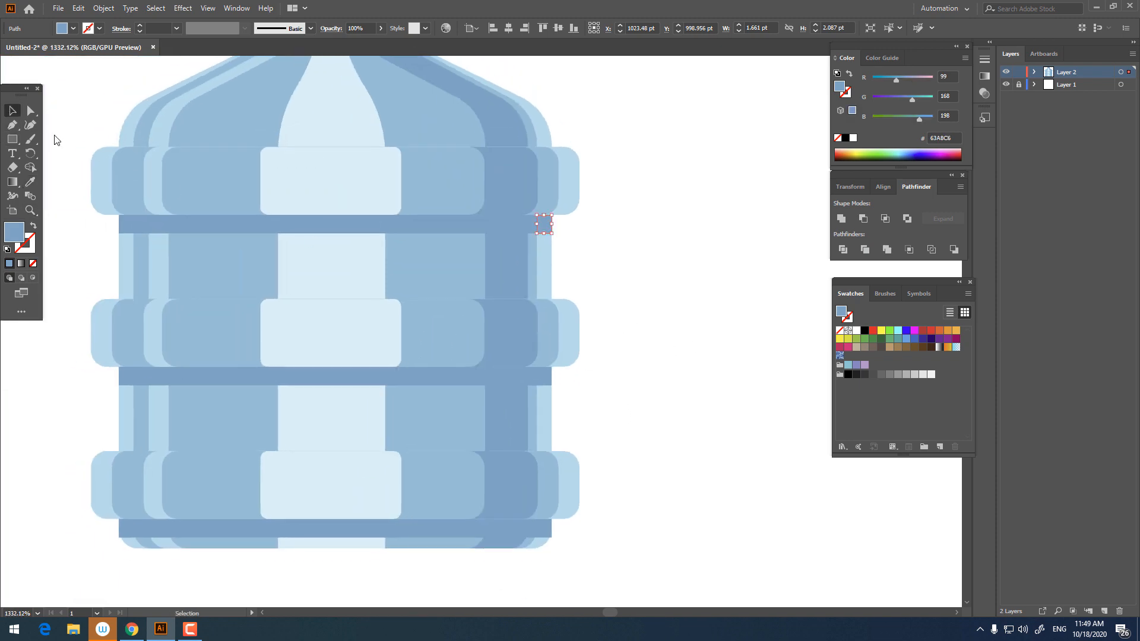
left_click(545, 380, "shift")
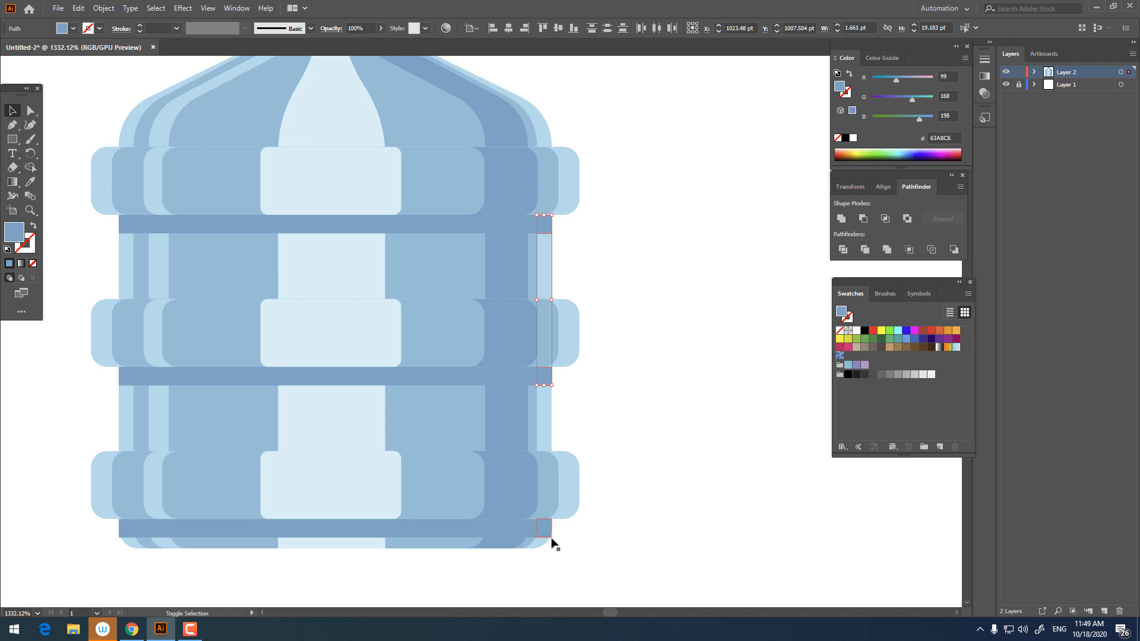
left_click(551, 534)
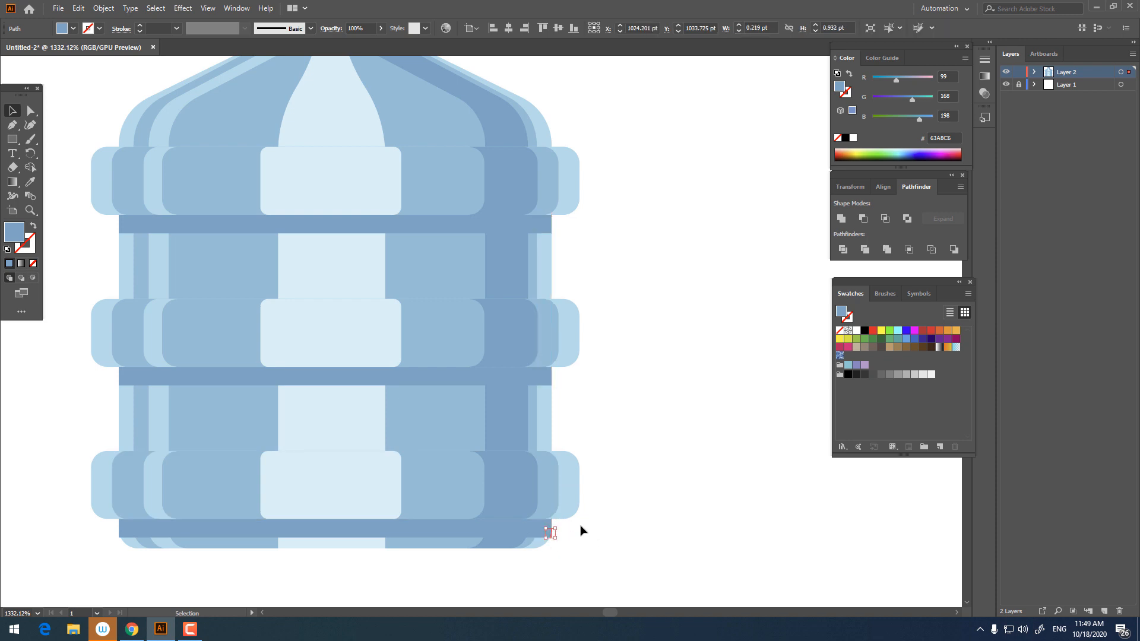
left_click(581, 531)
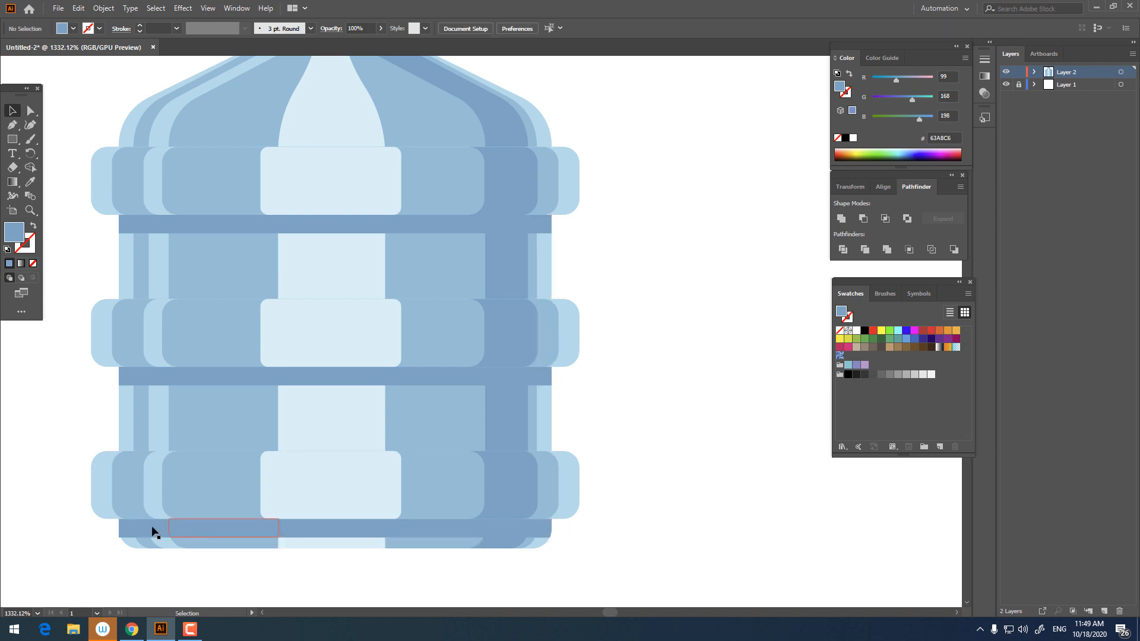
Step: Recolour the outermost end pieces of all three shadow strips on both sides with the body blue 80C1D8
left_click(545, 537)
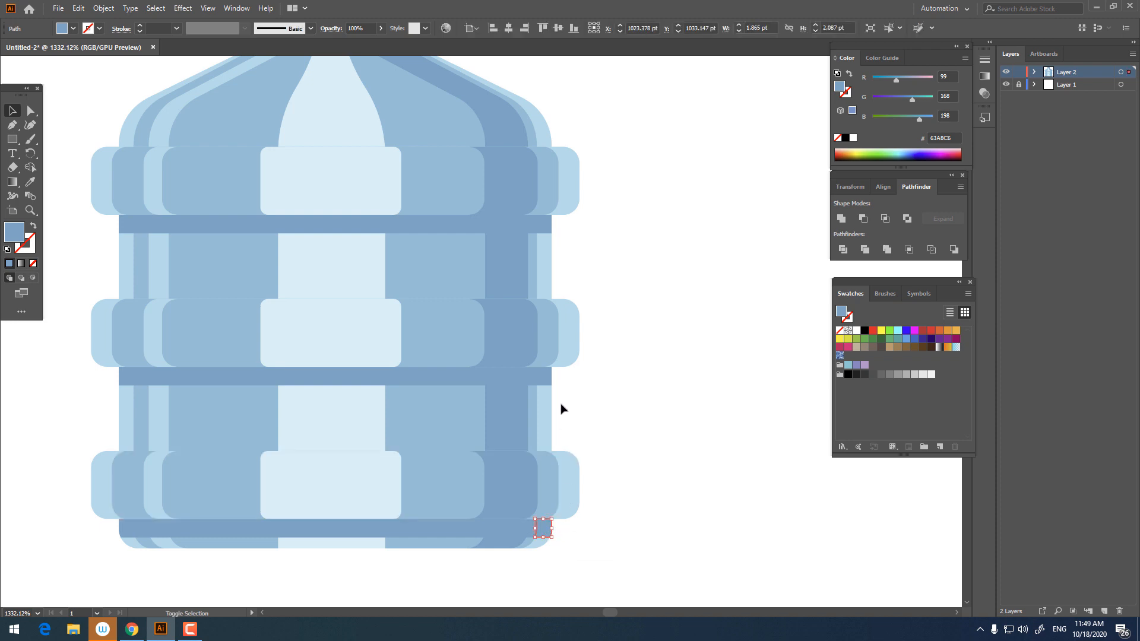
left_click(548, 381, "shift")
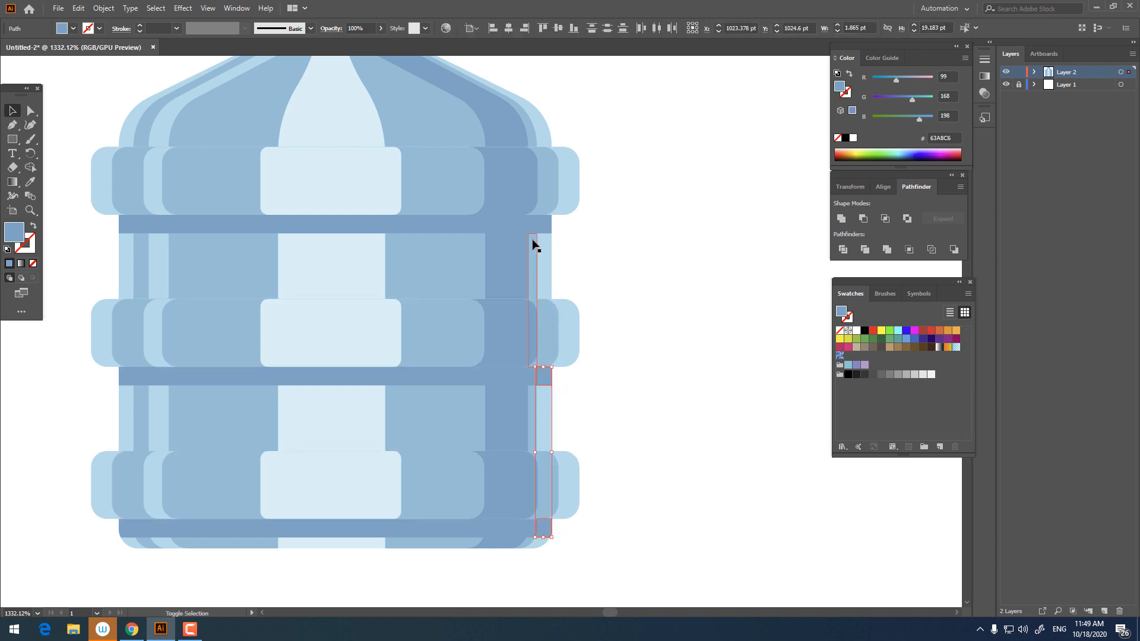
left_click(127, 226, "shift")
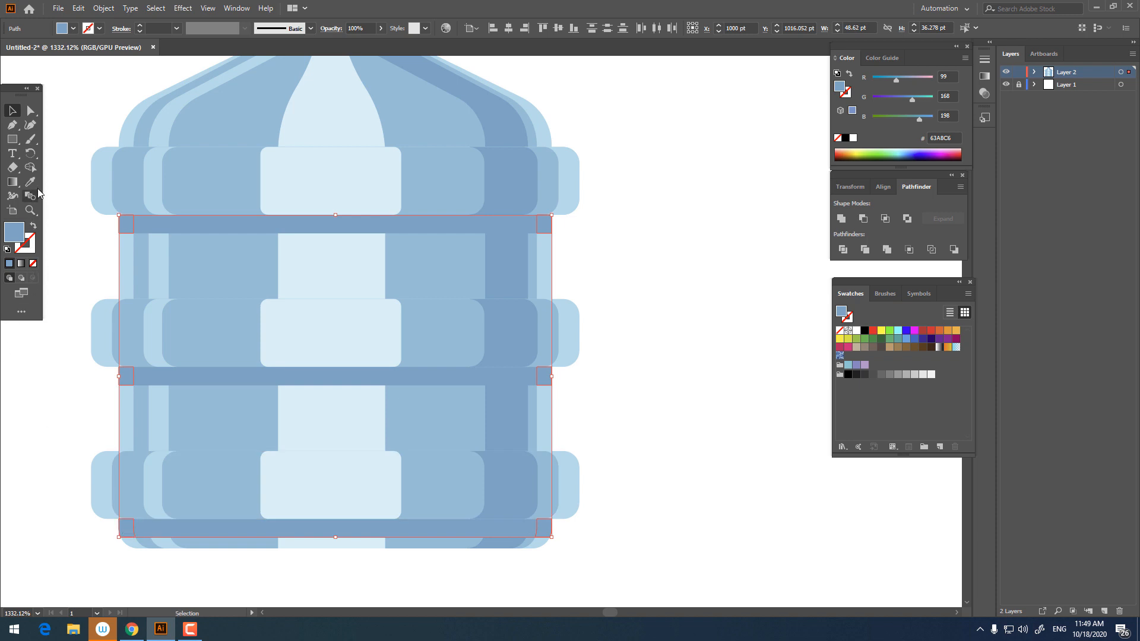
left_click(35, 187)
left_click(422, 406)
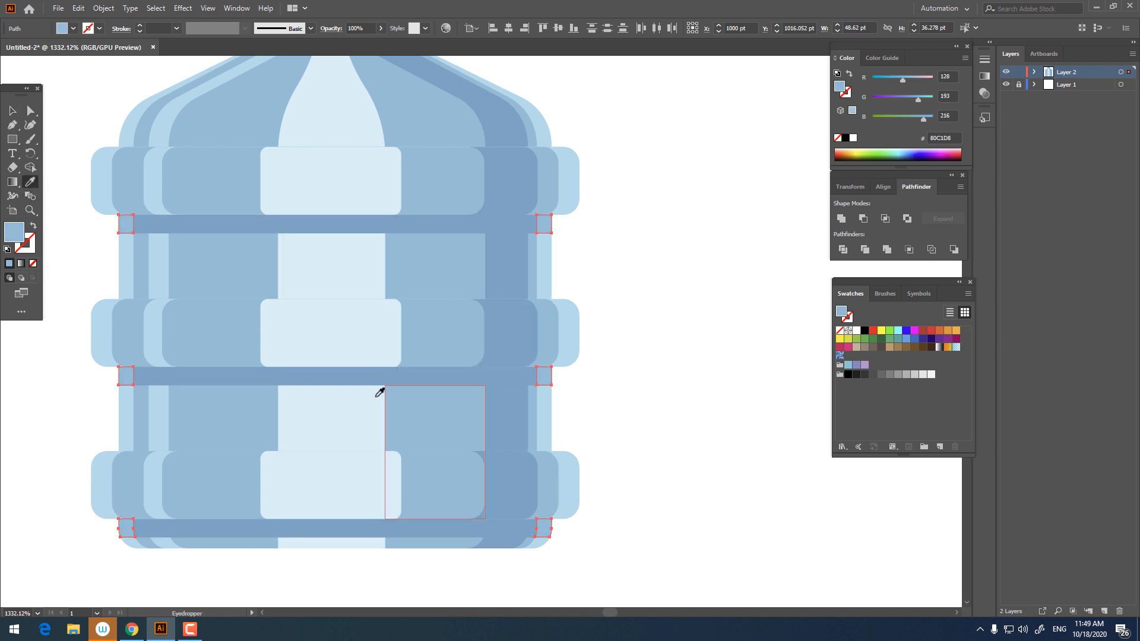
left_click(12, 113)
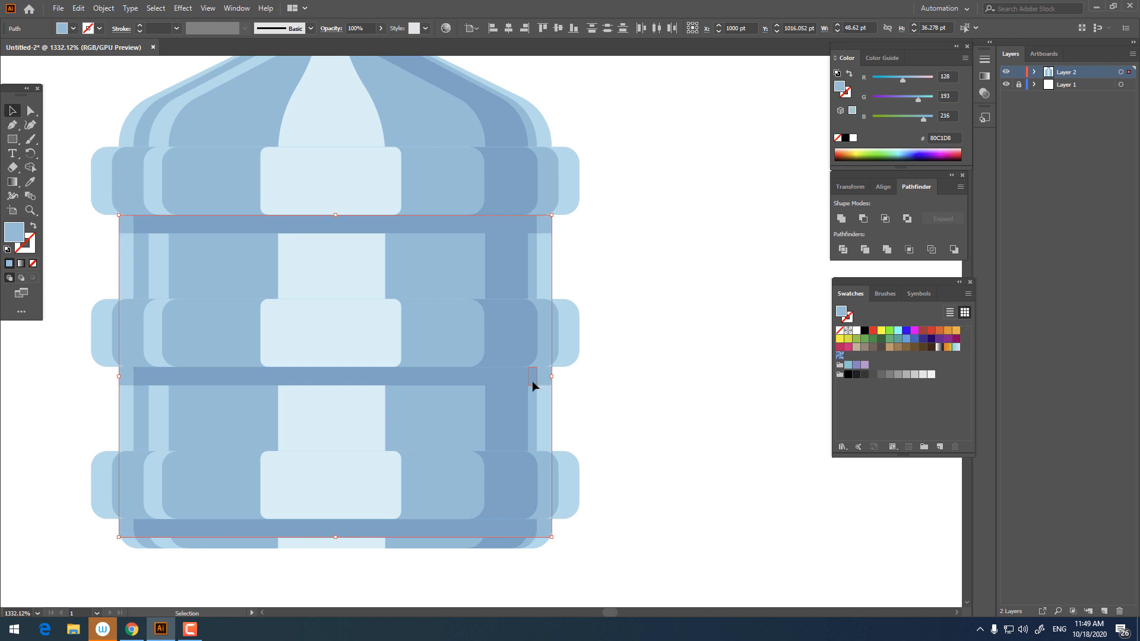
Step: Select the pieces just inside the outer end pieces on both sides of all three shadow strips
left_click(532, 383)
left_click(533, 529, "shift")
left_click(539, 232, "shift")
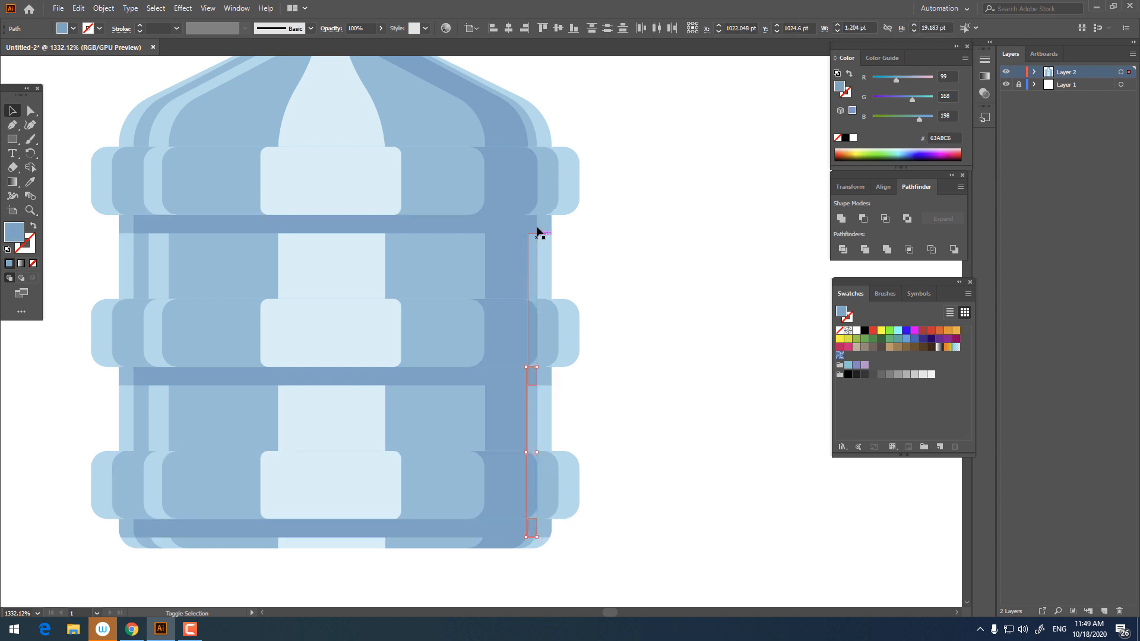
left_click(143, 230, "shift")
left_click(150, 404, "shift")
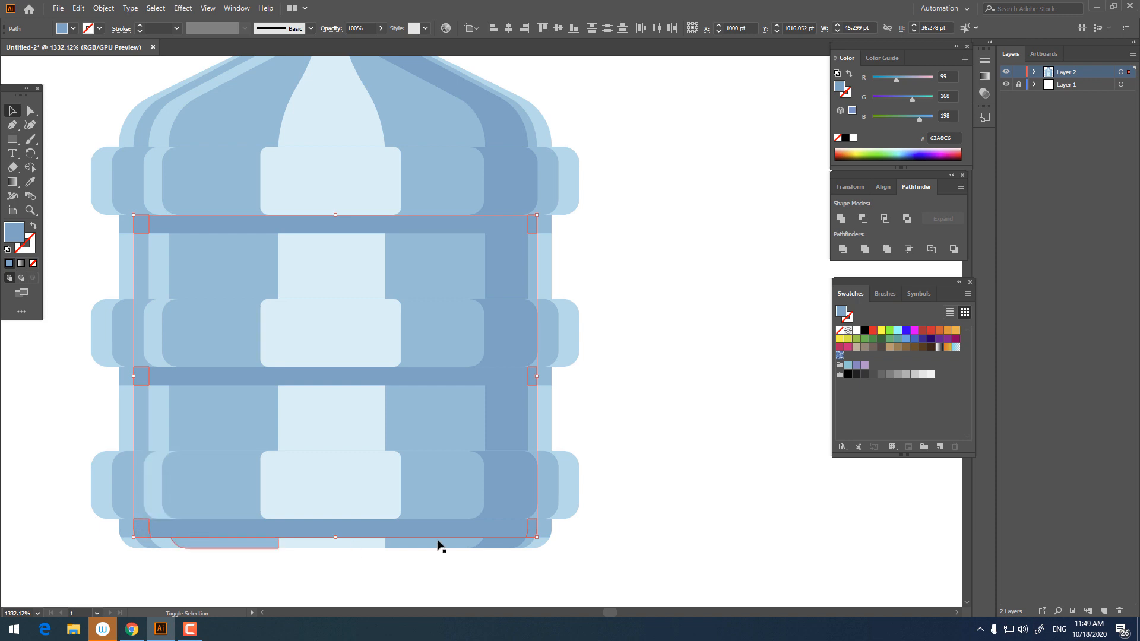
Step: Recolour the pieces of all three shadow strips that cross the right-hand vertical shadow with the darker blue 4894AF
left_click(501, 229)
left_click(501, 376, "shift")
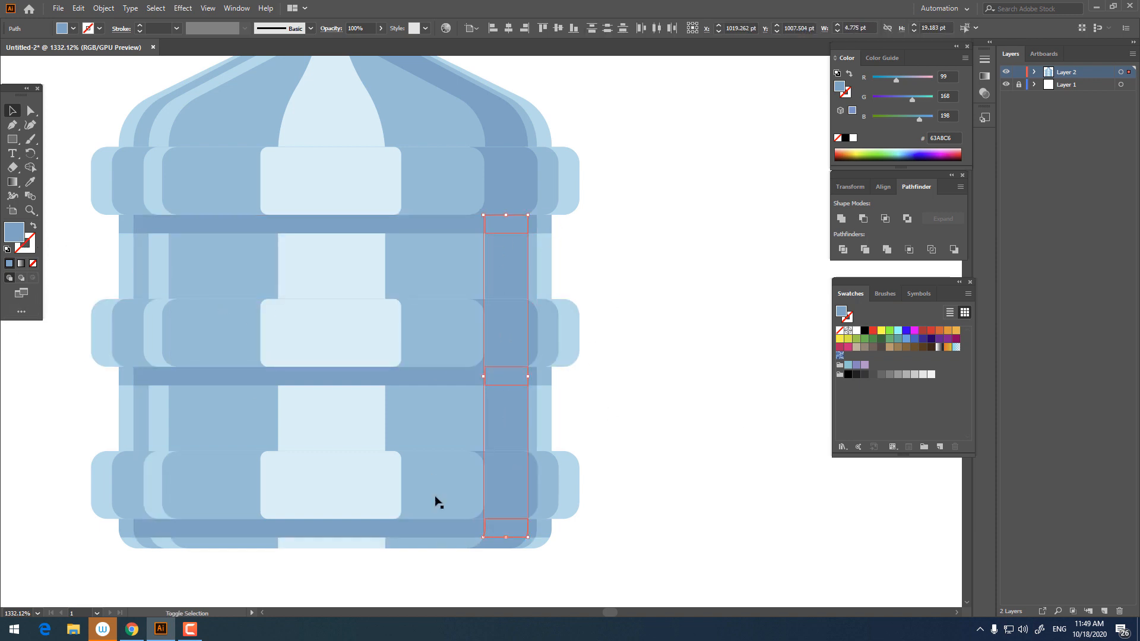
double_click(15, 233)
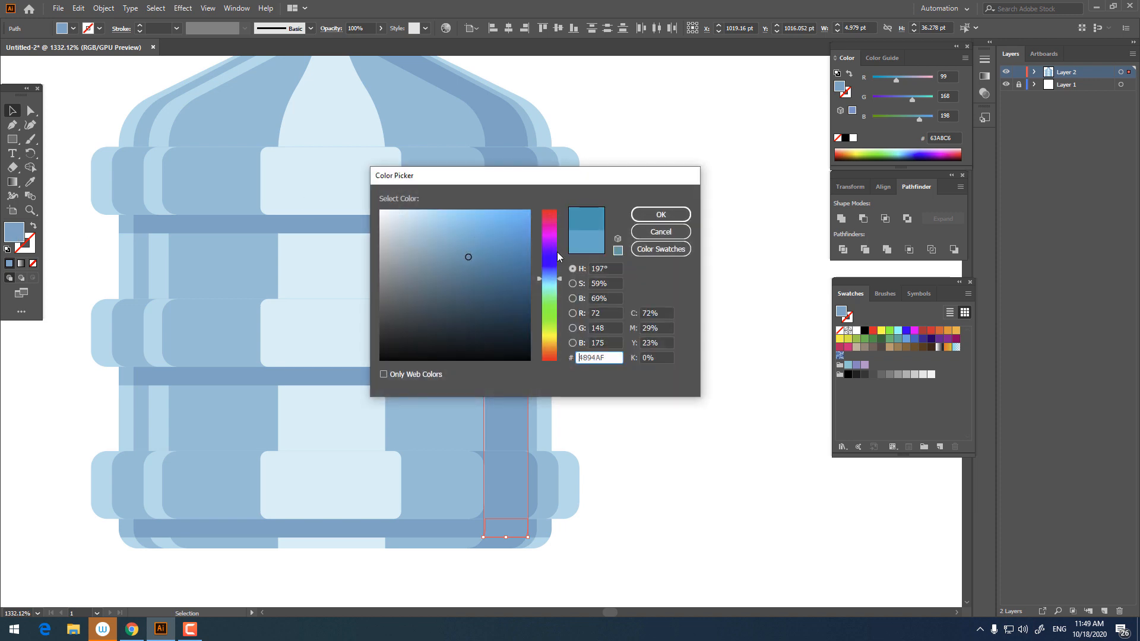
left_click(639, 215)
left_click(656, 277)
key("z")
left_click_drag(633, 233, 504, 293)
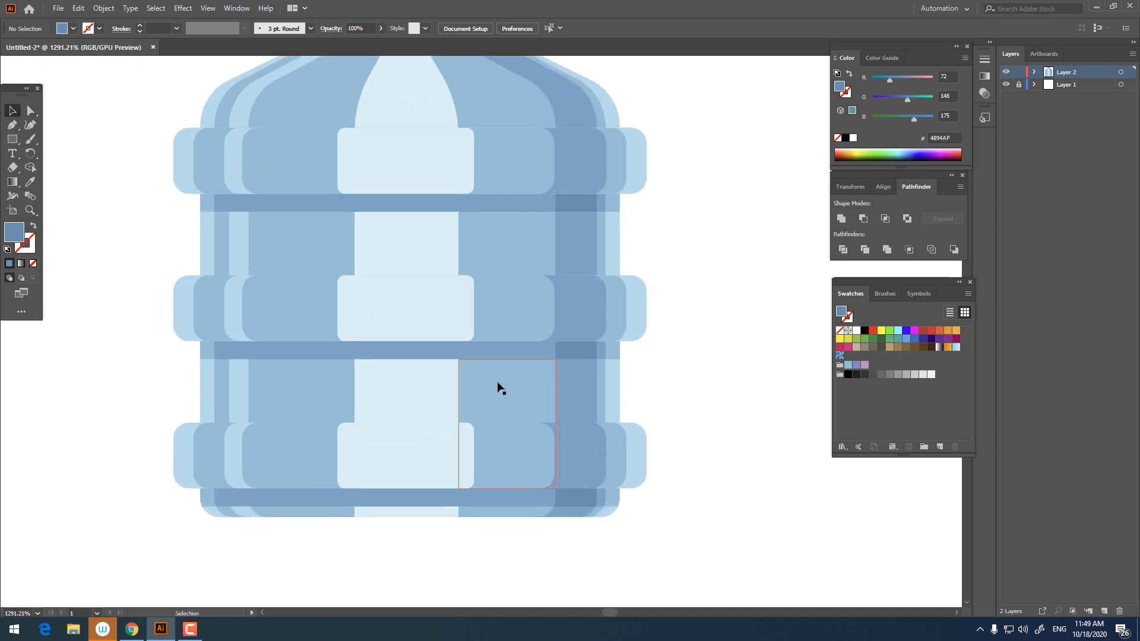
Step: Recolour the central highlight pieces of all three shadow strips with the light blue A4DDEA sampled from the light strip
left_click(533, 351)
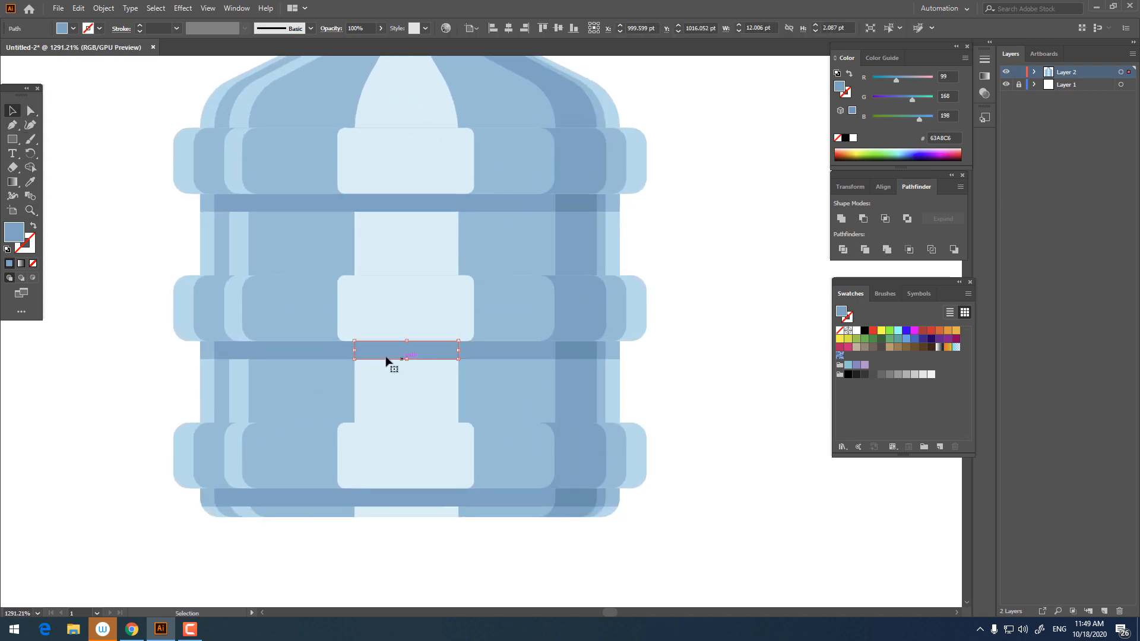
left_click(377, 231, "shift")
left_click(382, 201, "shift")
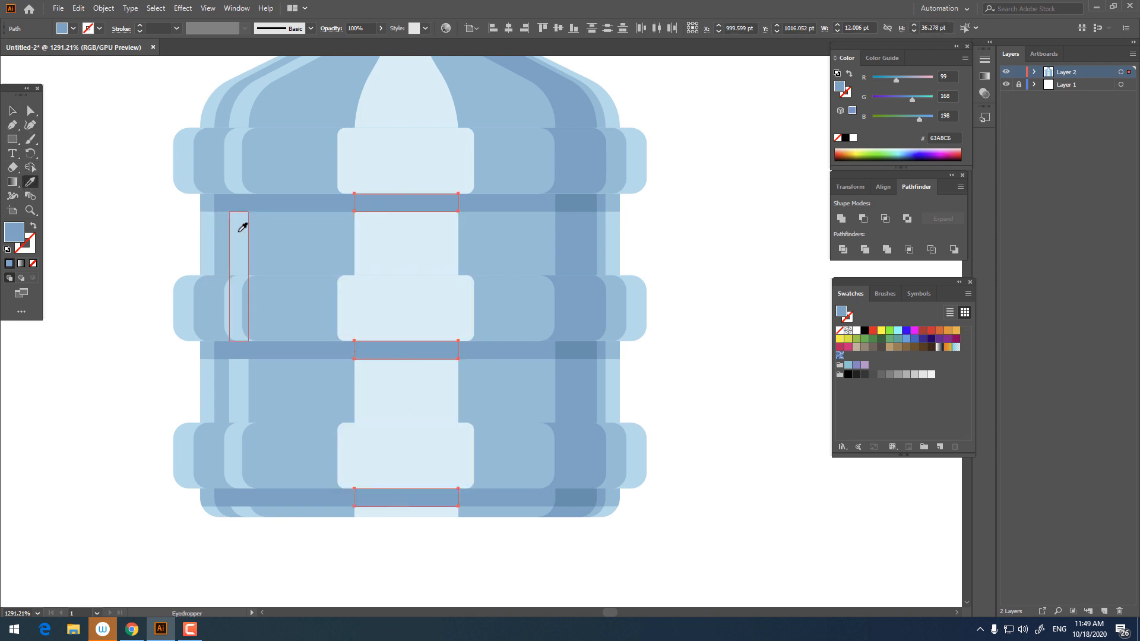
left_click(239, 229)
key("z")
left_click_drag(419, 229, 119, 138)
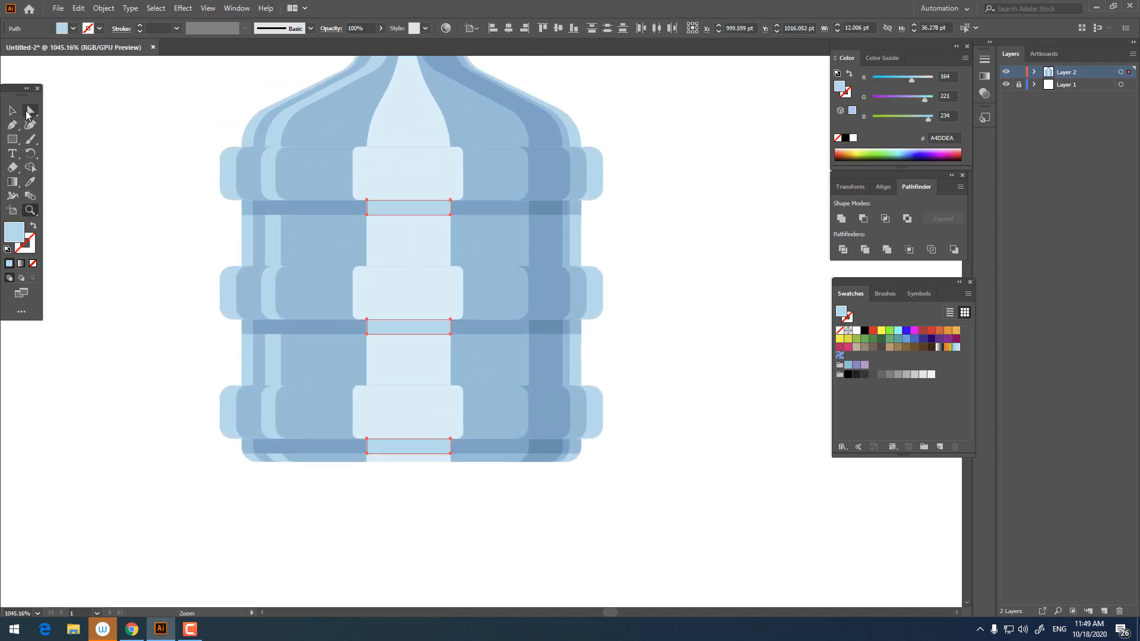
Step: Recolour the pieces of all three shadow strips that cross the left light strip with the body blue 80C1D8
left_click(13, 111)
left_click(270, 210)
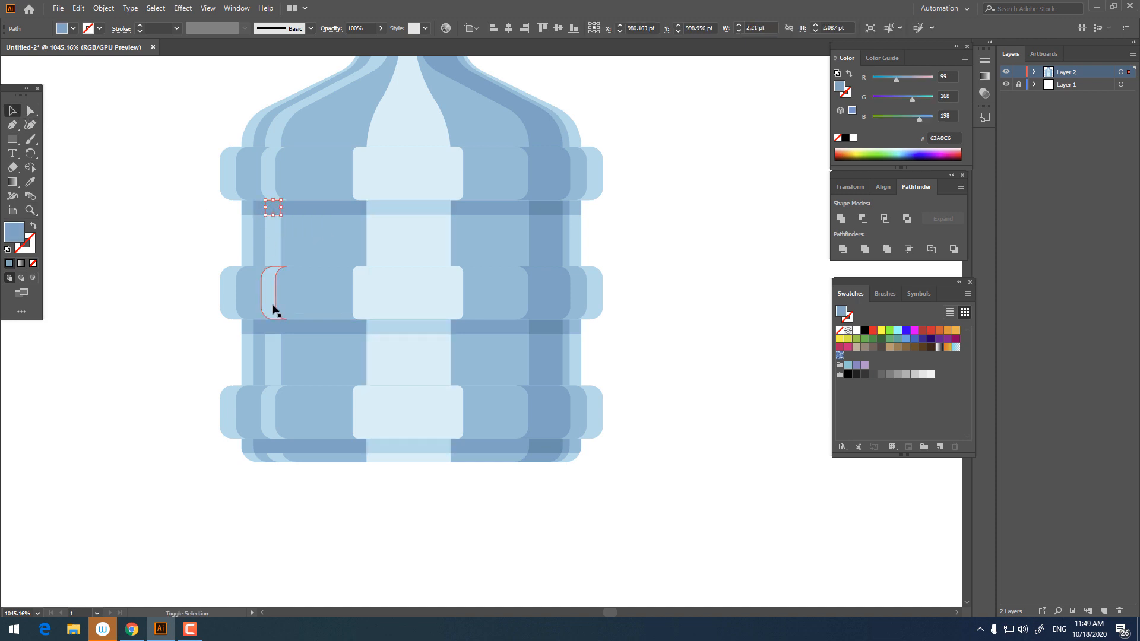
left_click(275, 328, "shift")
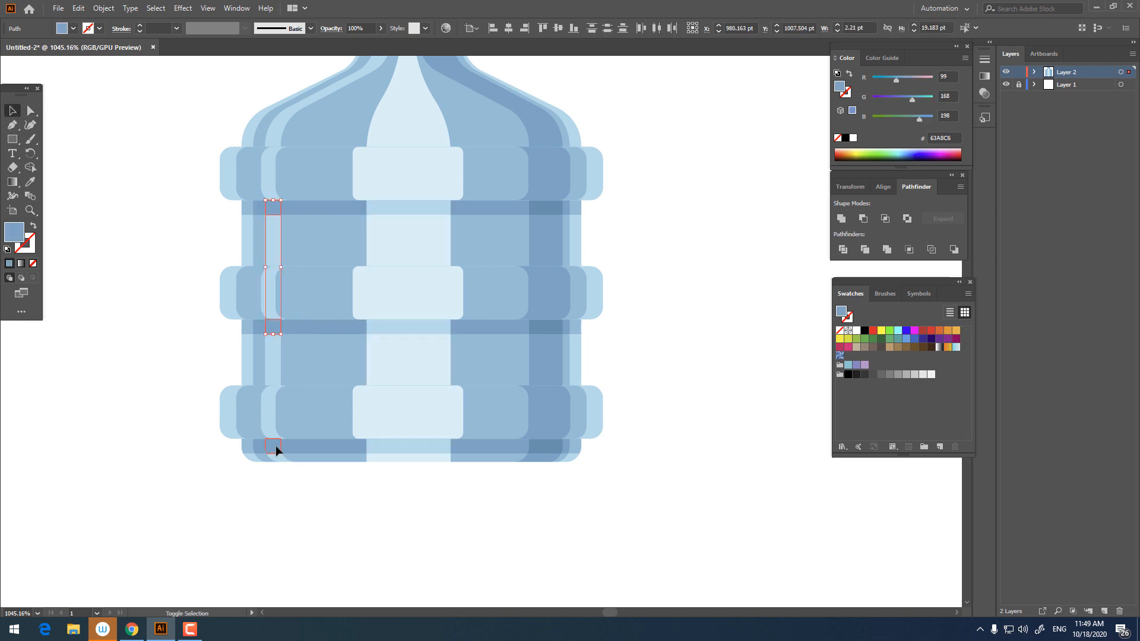
left_click(275, 448, "shift")
left_click(37, 180)
left_click(250, 241)
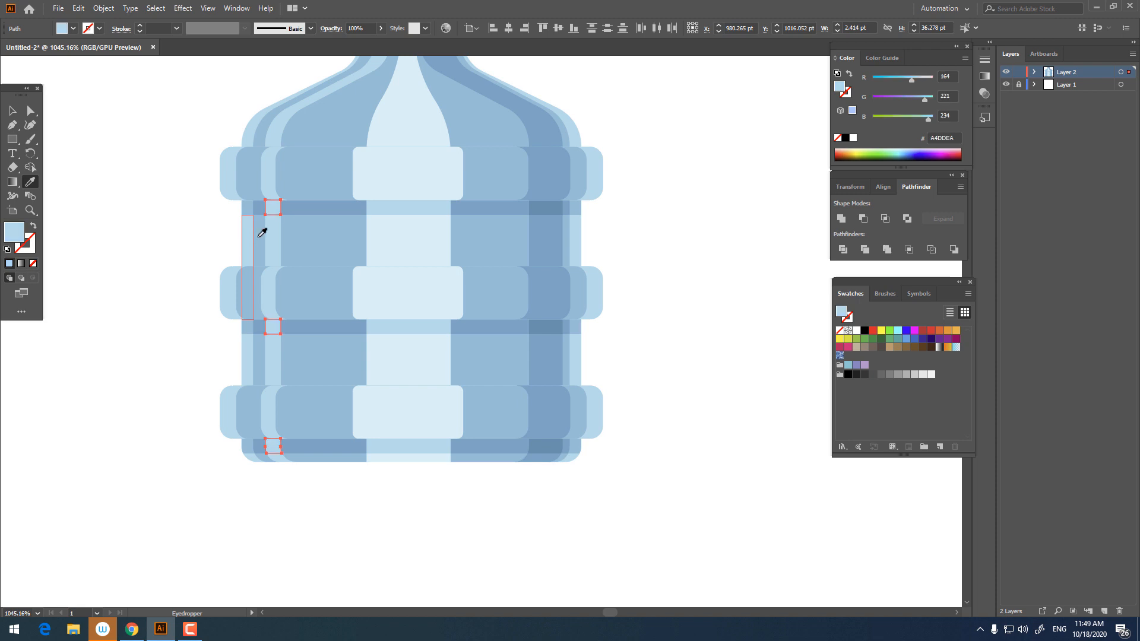
key("z")
left_click_drag(412, 225, 383, 263)
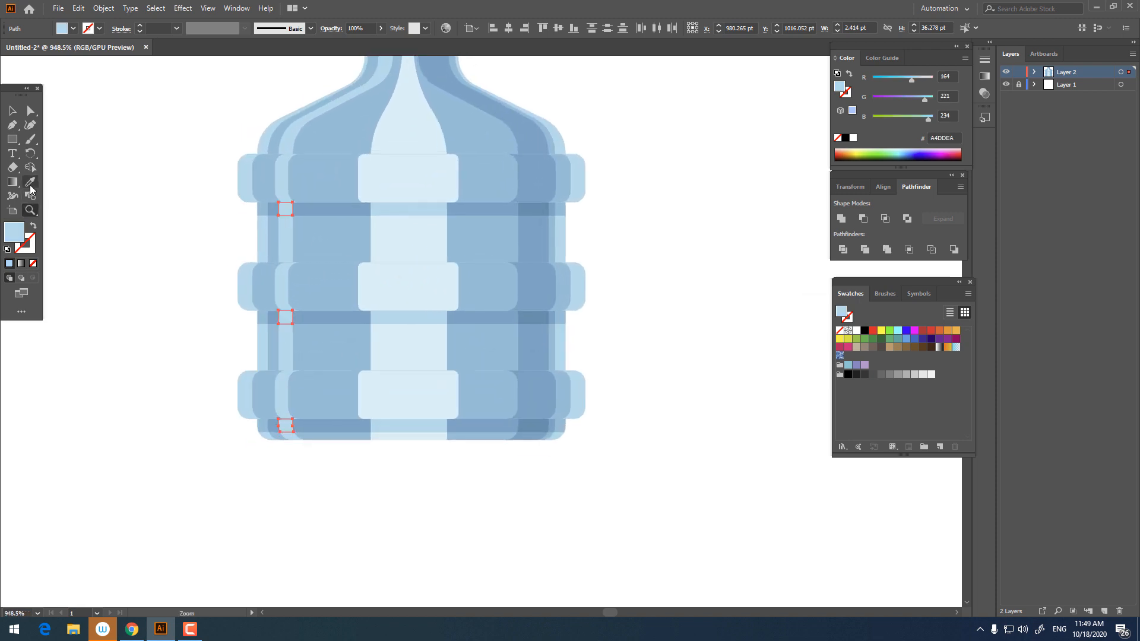
left_click(29, 182)
left_click(317, 231)
key("z")
left_click(284, 255, "alt")
left_click_drag(249, 253, 406, 328)
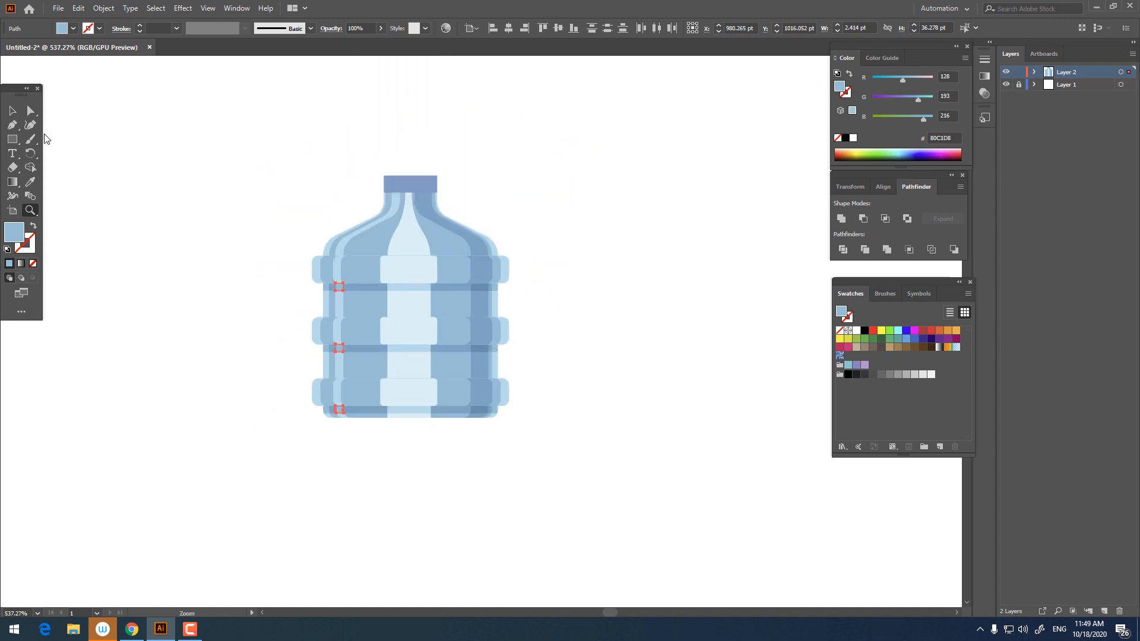
Step: Draw a flat ellipse about 39 × 4 pt across the bottle's shoulders and fill it white
left_click(12, 111)
left_click(462, 209)
key("z")
left_click_drag(460, 220, 362, 217)
left_click_drag(404, 185, 517, 273)
left_click_drag(549, 344, 507, 303)
left_click_drag(13, 141, 58, 153)
left_click_drag(331, 238, 547, 260)
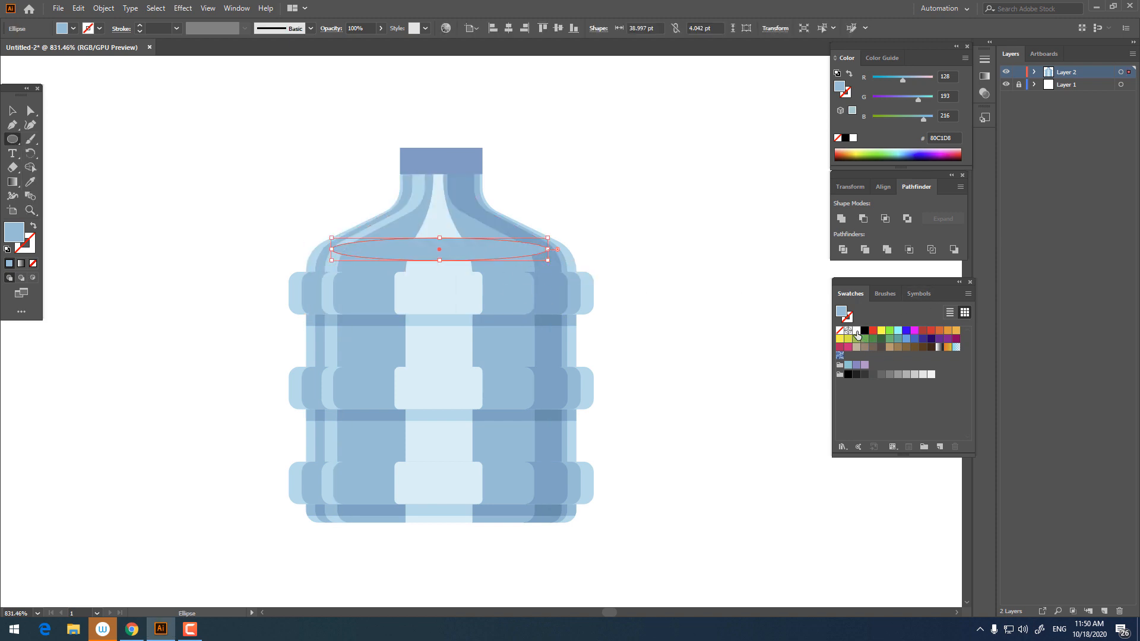
left_click(856, 331)
Step: Set the white shoulder ellipse's opacity to 27%
left_click(12, 111)
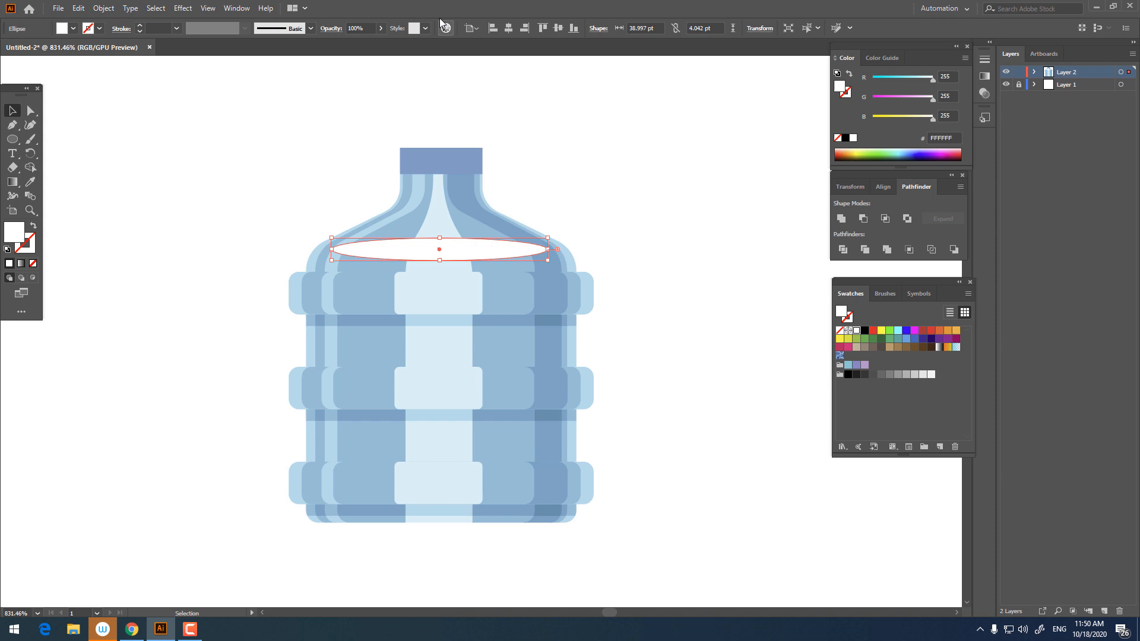
left_click(382, 28)
left_click_drag(365, 43, 348, 44)
left_click(602, 211)
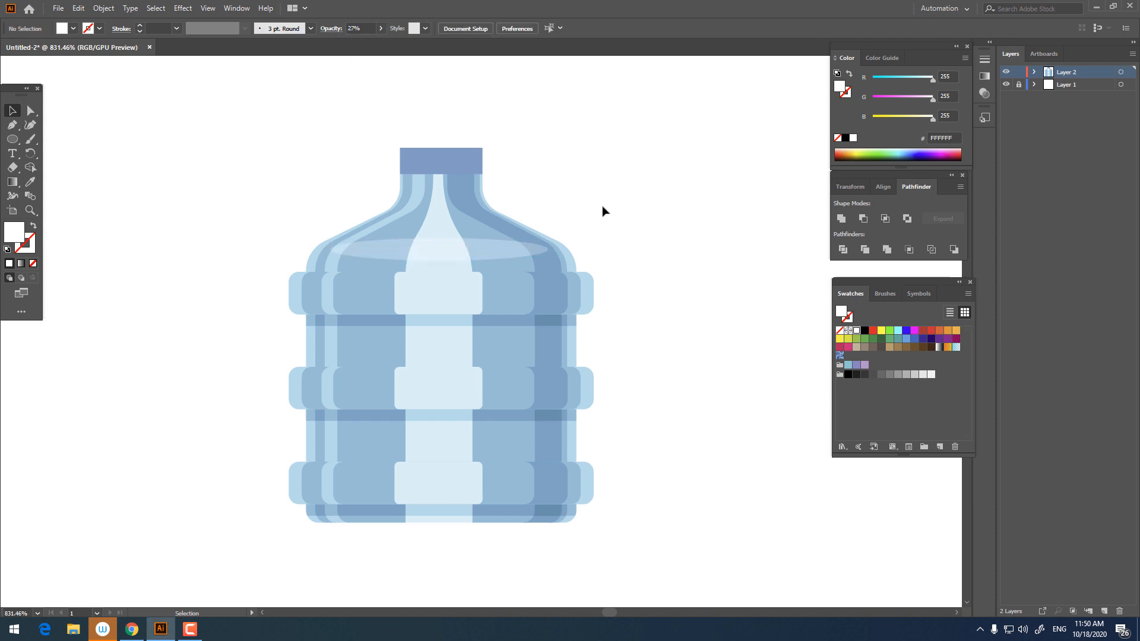
Step: Move the shoulder ellipse's upper and lower anchor points down to flatten its upper edge and deepen its lower curve
scroll(493, 211, "up", 1)
left_click(475, 264)
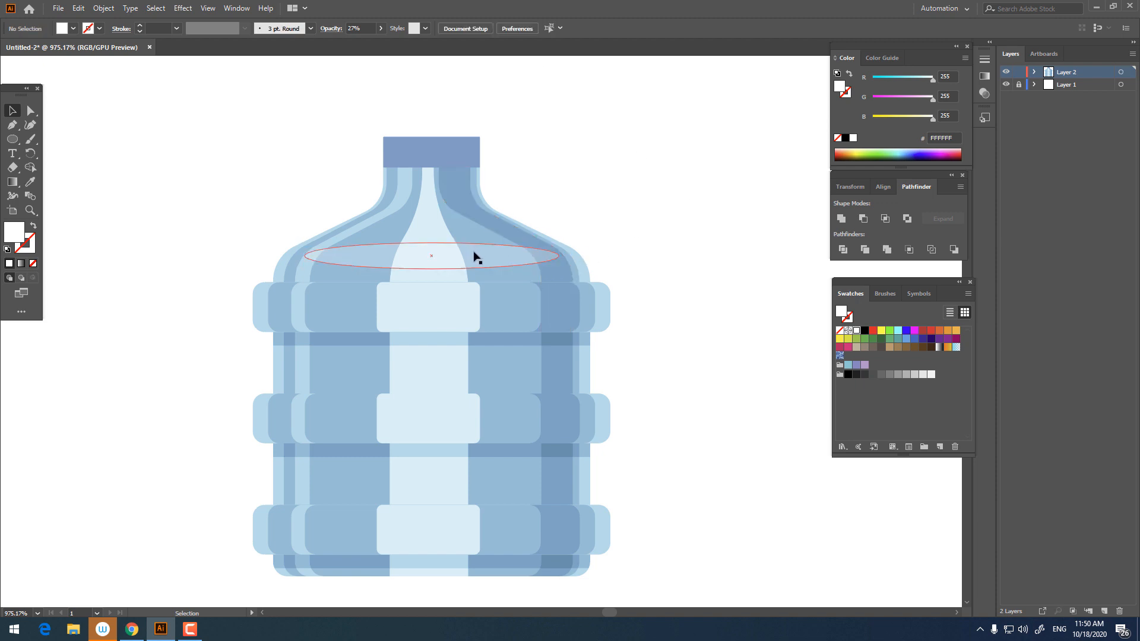
left_click_drag(474, 255, 535, 261)
key("z")
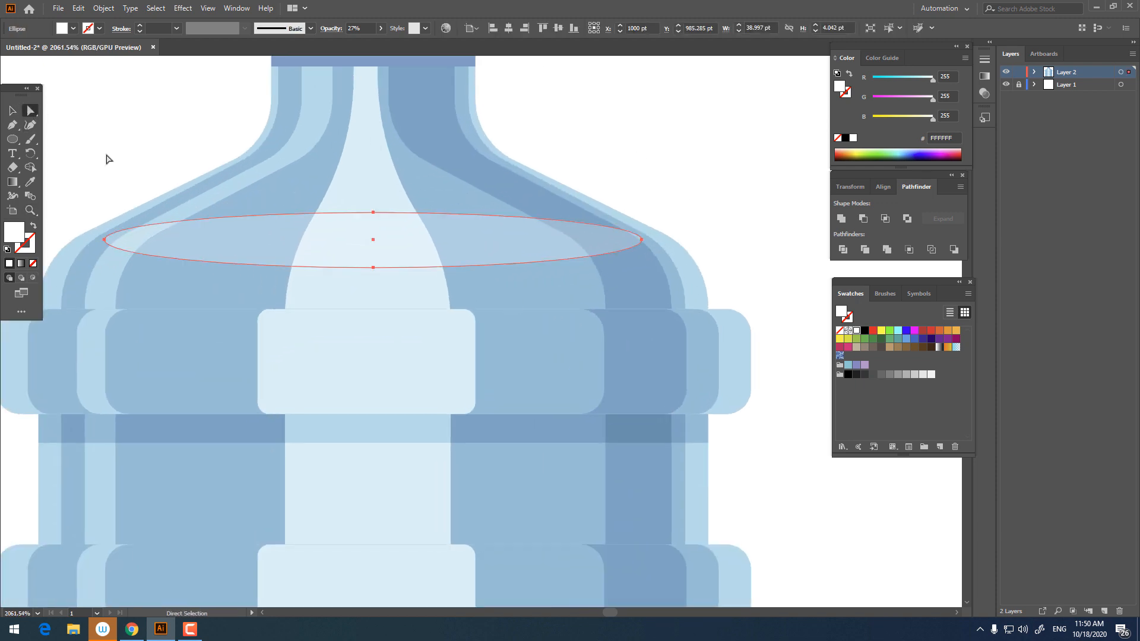
left_click(374, 268)
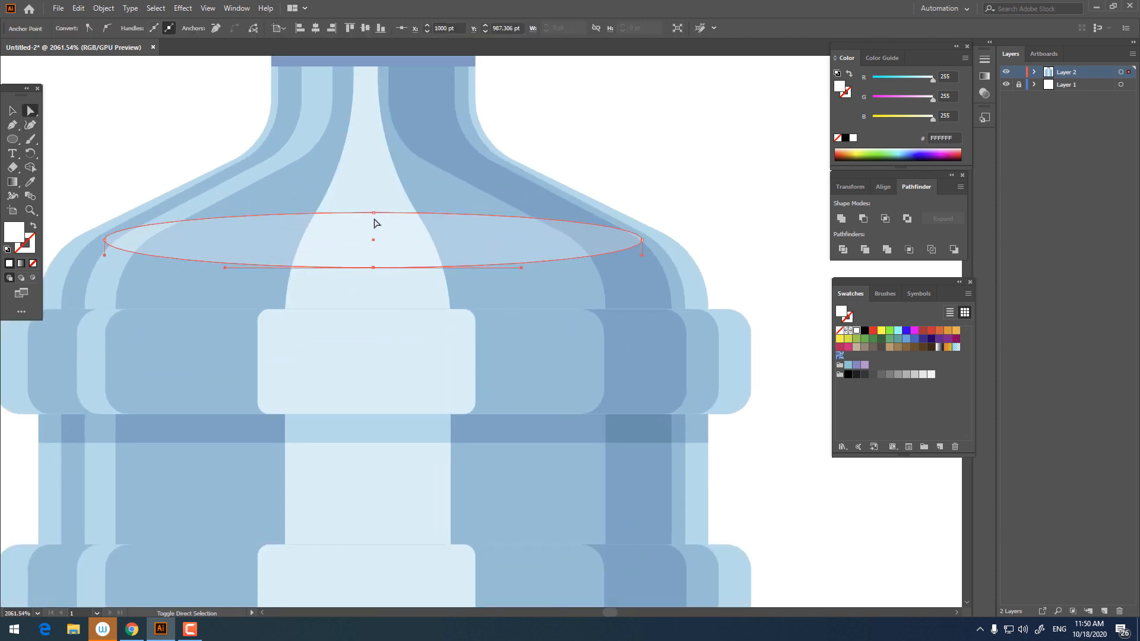
left_click(374, 213, "shift")
left_click_drag(374, 268, 373, 294)
key("z")
left_click_drag(411, 218, 483, 303)
Step: Round the two upper corners of the bottle cap and apply Unite to the shape
left_click_drag(361, 192, 510, 255)
key("v")
left_click(351, 217)
key("z")
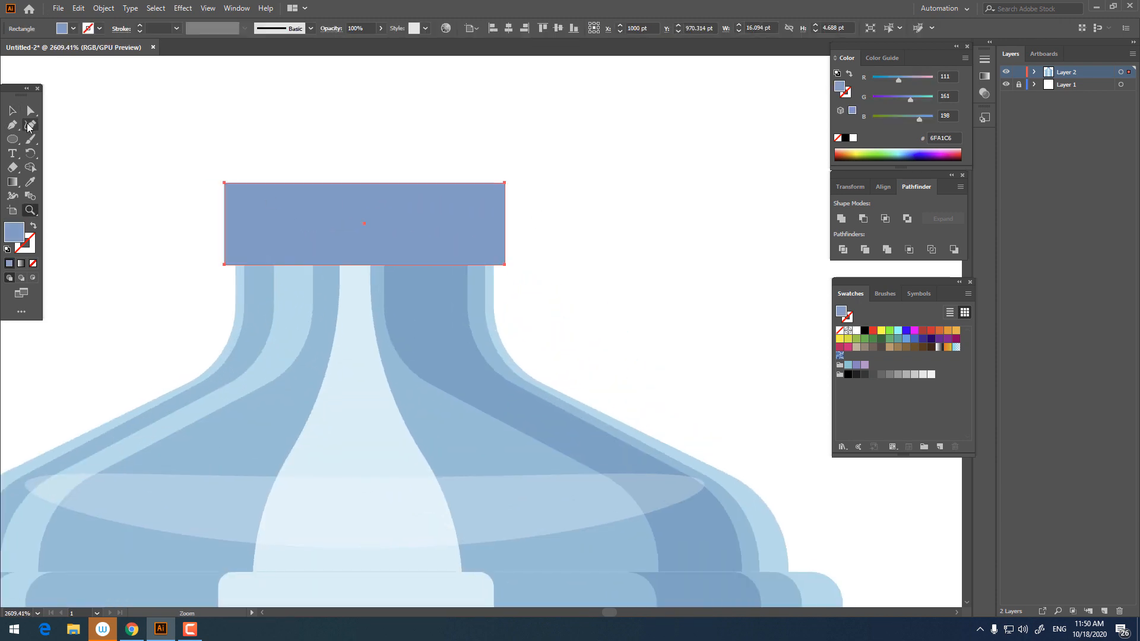
key("a")
left_click_drag(209, 169, 489, 203)
key("z")
left_click_drag(573, 177, 342, 180)
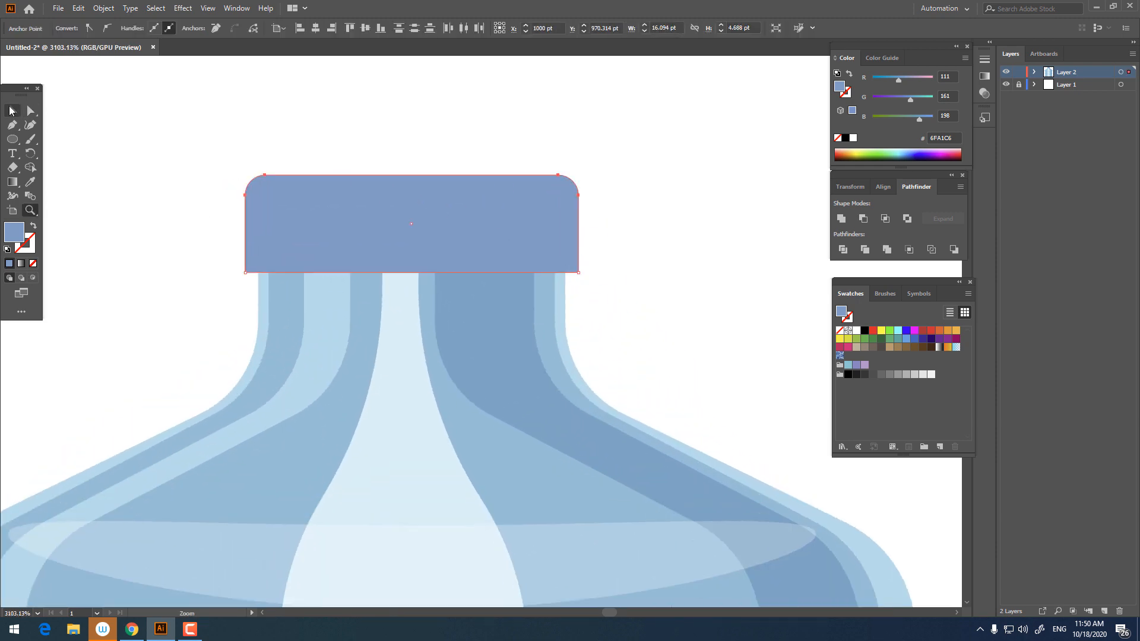
left_click(11, 110)
left_click(841, 218)
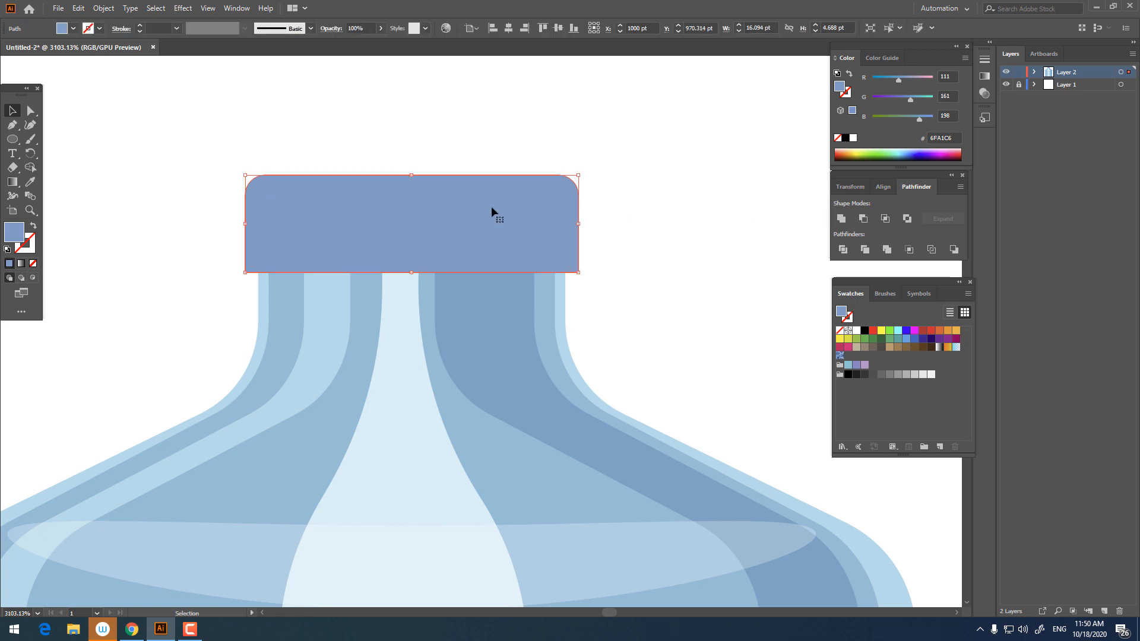
Step: Paste a copy of the cap in front, narrow it evenly to about 14.7 pt wide, and fill it with 498AB2
left_click(85, 10)
left_click(102, 66)
left_click(79, 8)
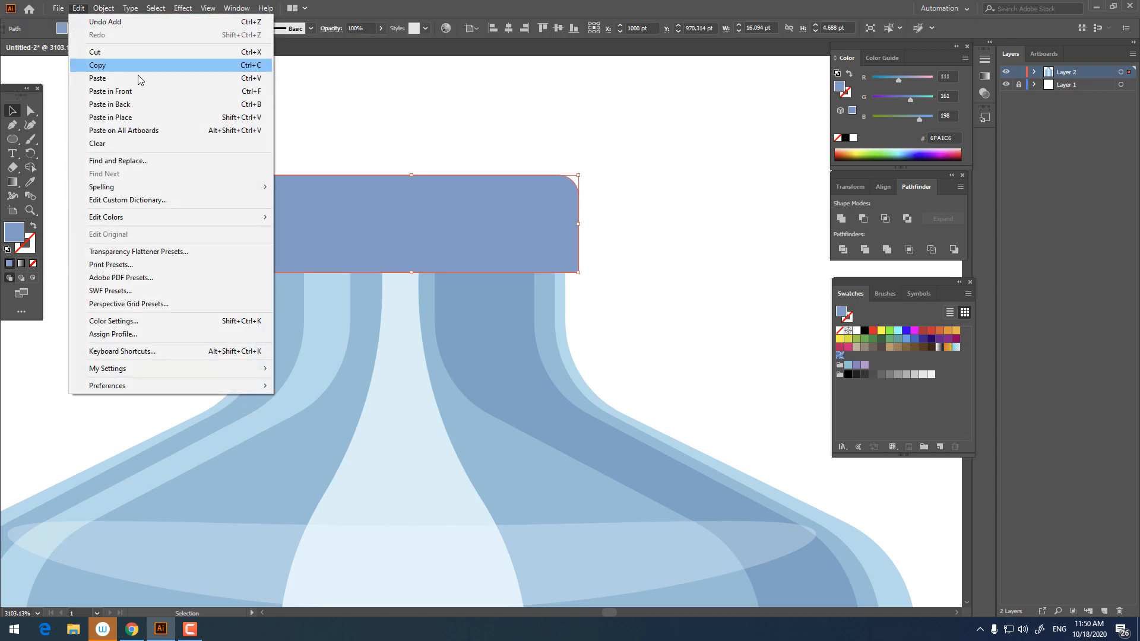
left_click(136, 92)
left_click_drag(579, 224, 564, 224)
double_click(15, 237)
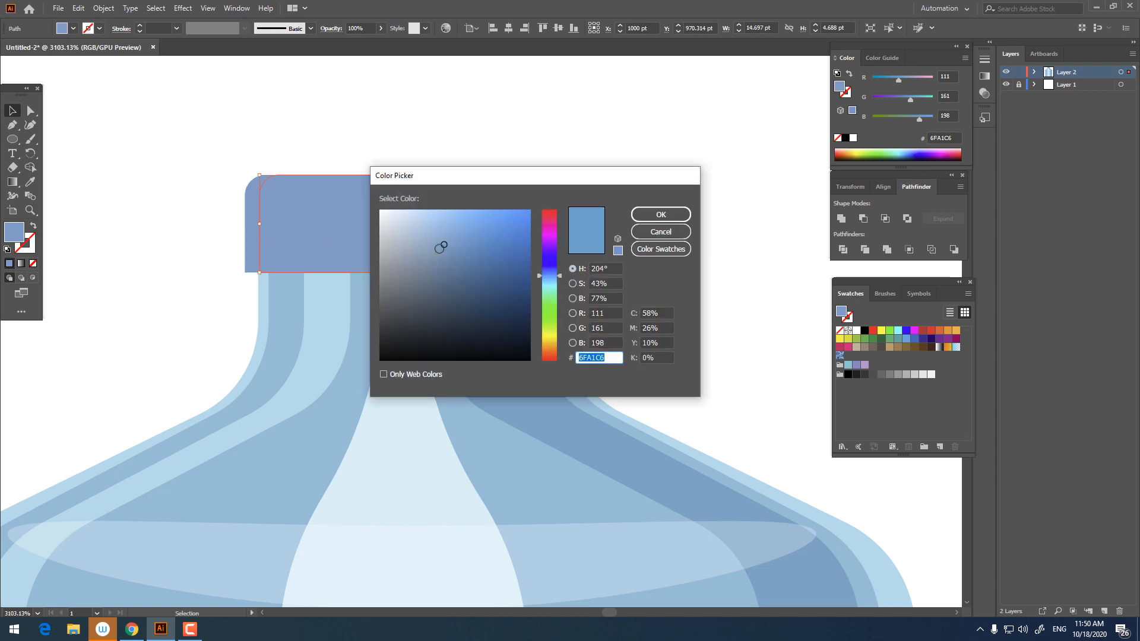
left_click(462, 251)
left_click(661, 215)
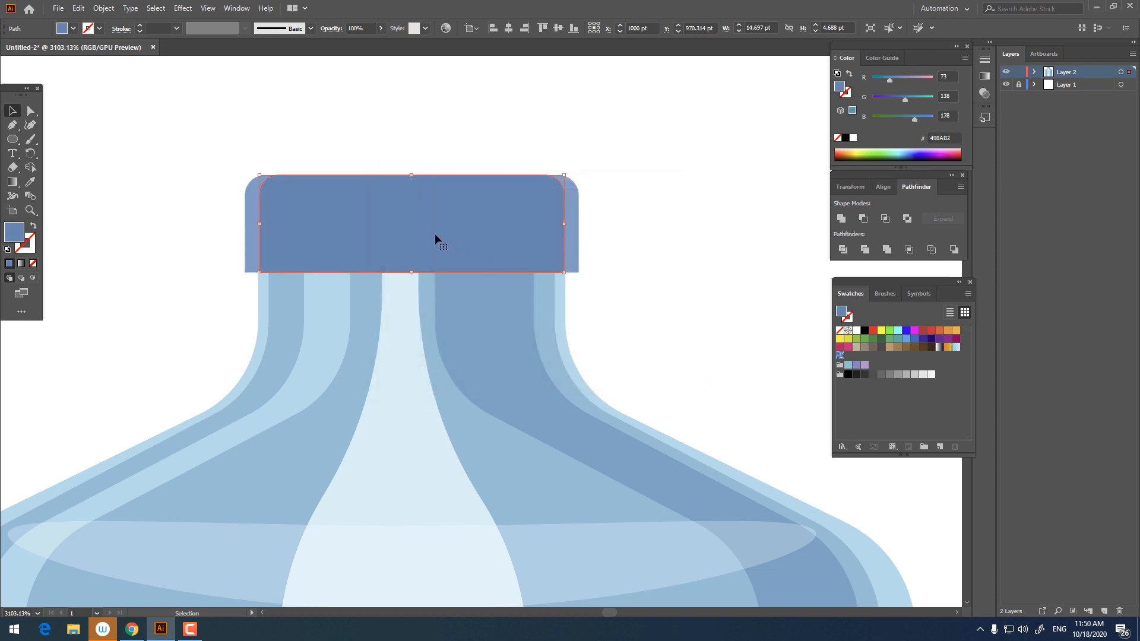
Step: Paste a copy of the inner cap shape in front, shift it left, and fill both overlapping shapes with 347799
left_click(78, 7)
left_click(130, 65)
left_click(77, 8)
left_click(165, 97)
left_click_drag(491, 205, 461, 223)
left_click(547, 223, "shift")
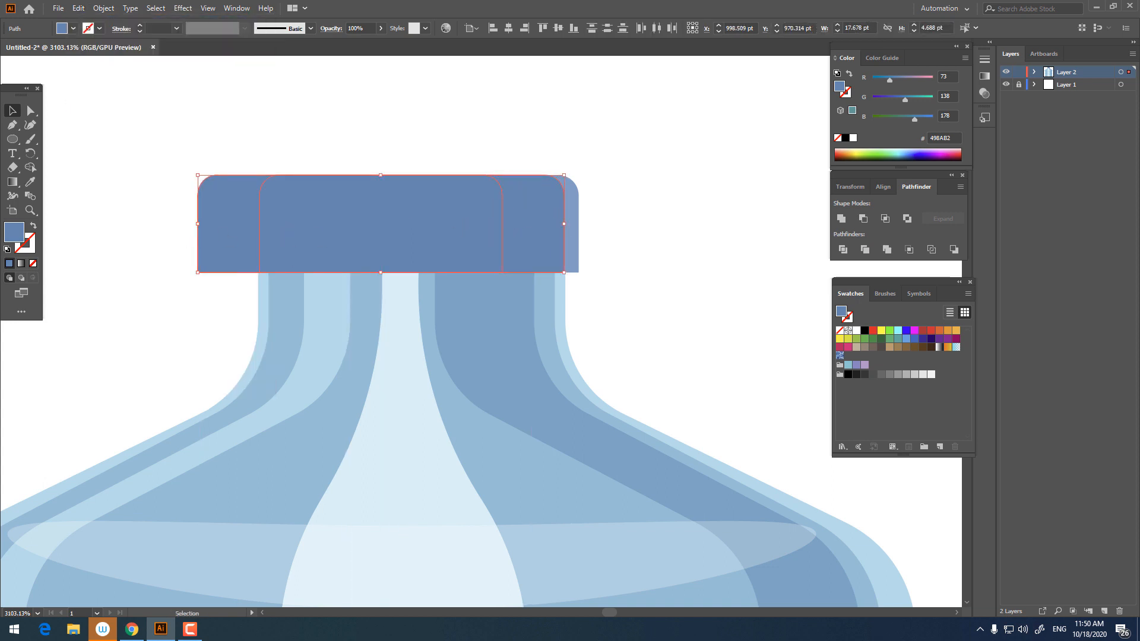
double_click(10, 232)
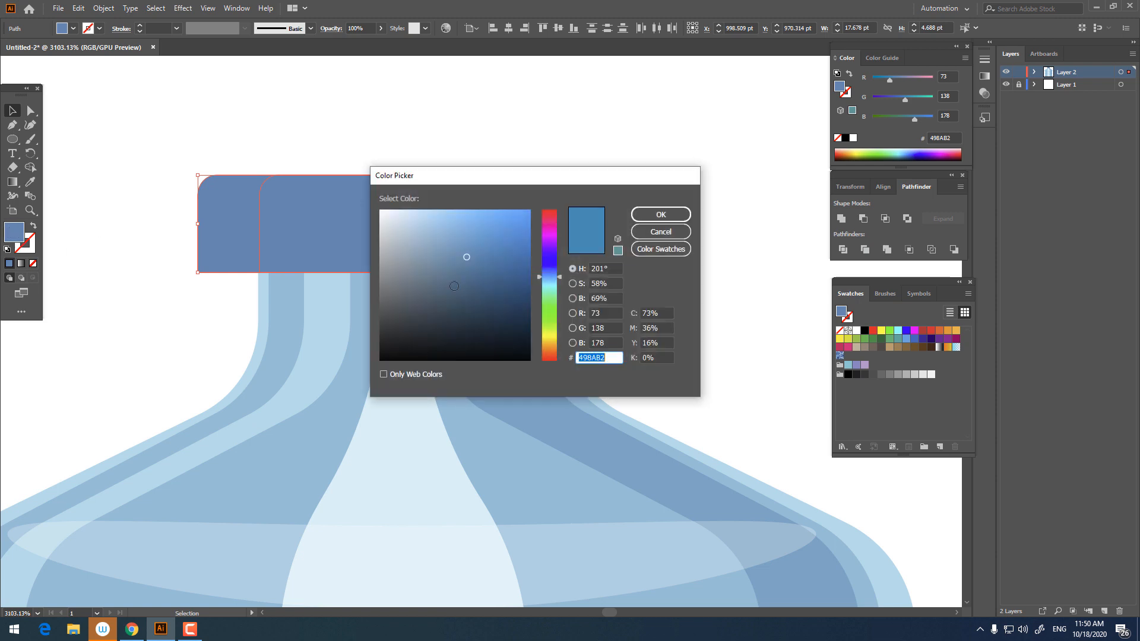
type("347799")
left_click(661, 215)
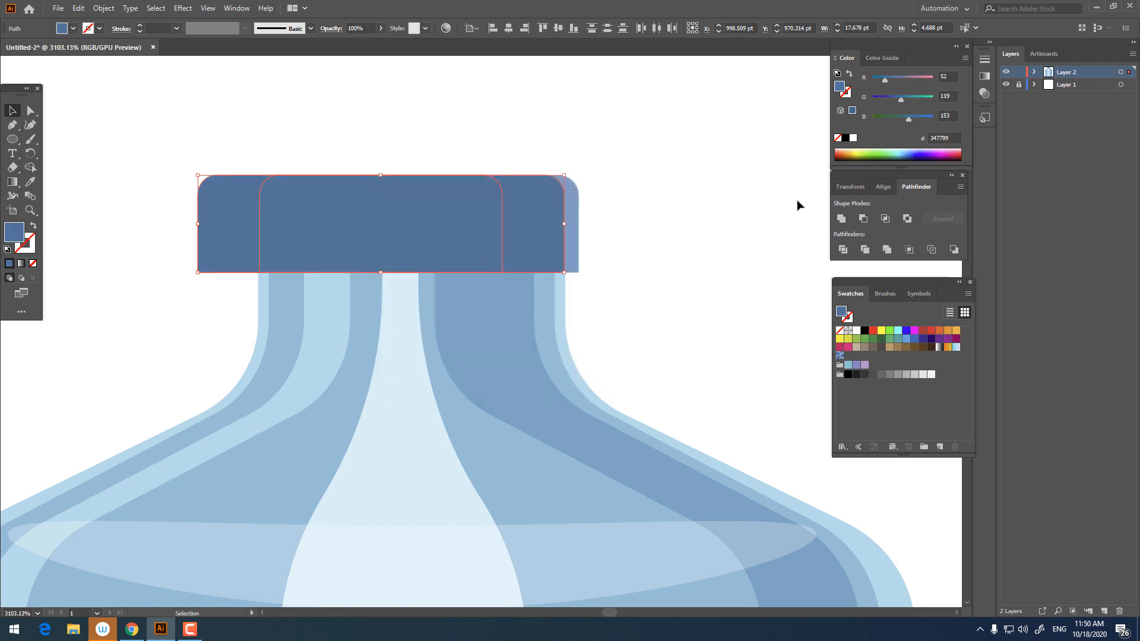
Step: Divide the two overlapping cap shapes and delete every piece except the right-hand shadow
left_click(843, 250)
right_click(494, 249)
left_click(552, 331)
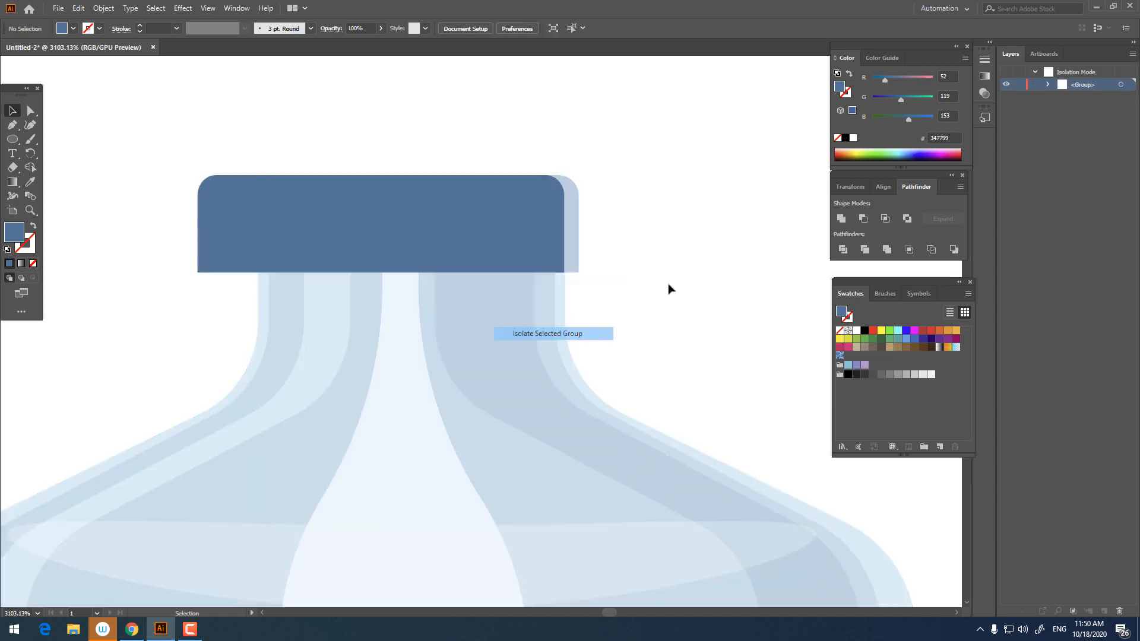
left_click(213, 216, "shift")
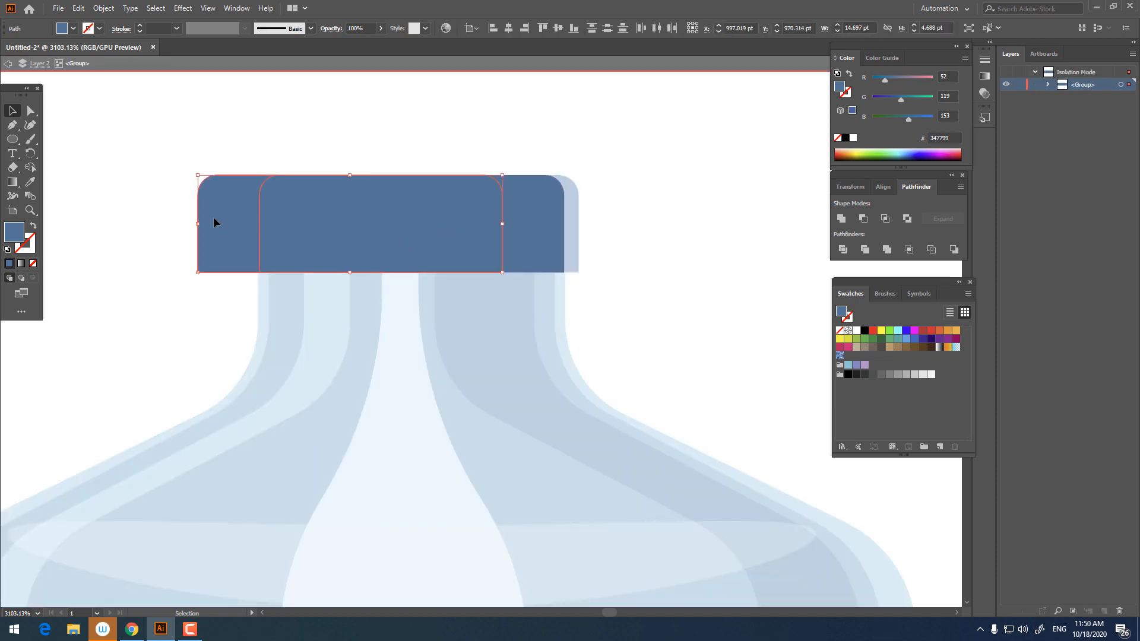
key("Delete")
double_click(653, 200)
left_click_drag(349, 203, 332, 141)
key("ctrl+z")
left_click(717, 279)
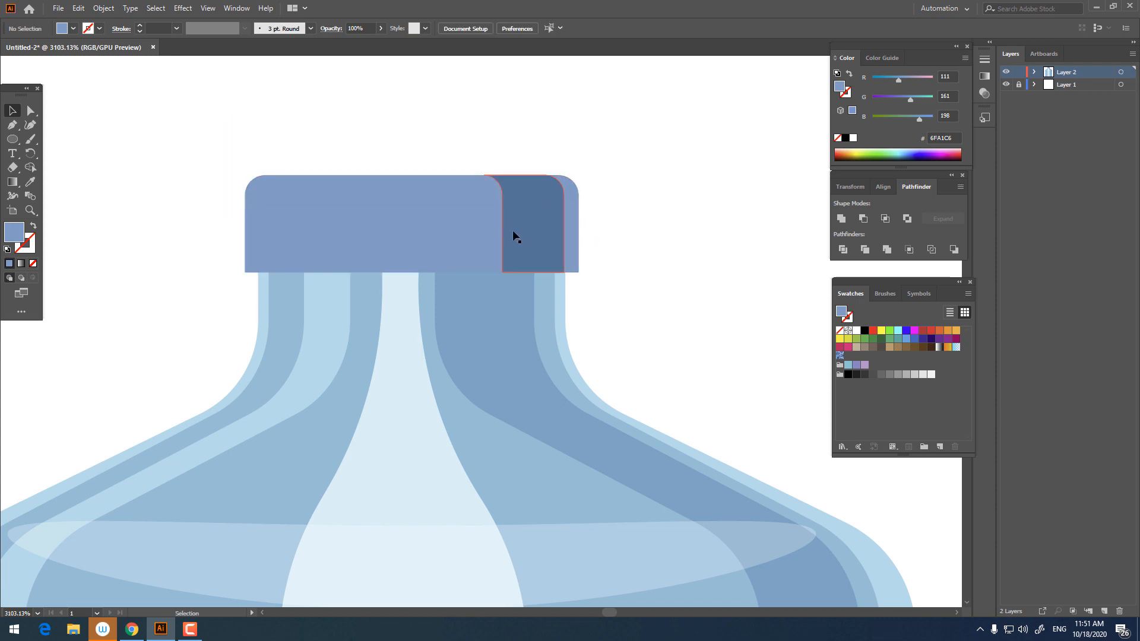
Step: Paste a copy of the cap in front, beneath its shadow, narrow it to about 14.7 pt, and fill it with 4E89AD
key("ctrl+space")
mouse_move(666, 226)
left_mouse_down()
mouse_move(379, 224)
mouse_move(654, 244)
left_mouse_up()
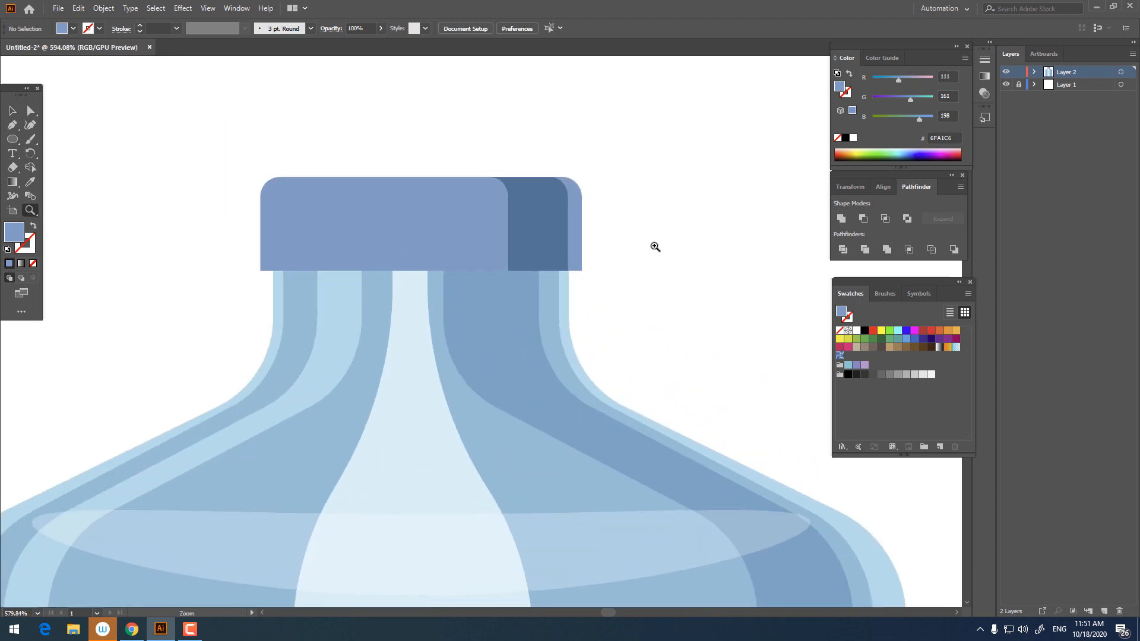
left_click(379, 202)
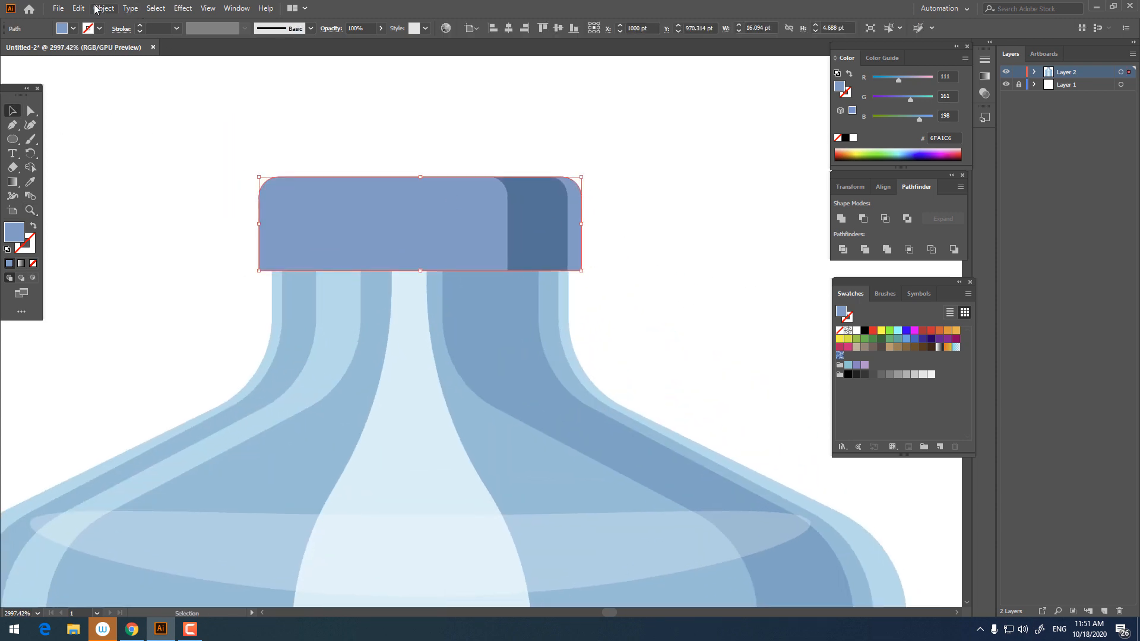
left_click(78, 8)
left_click(126, 72)
left_click(78, 9)
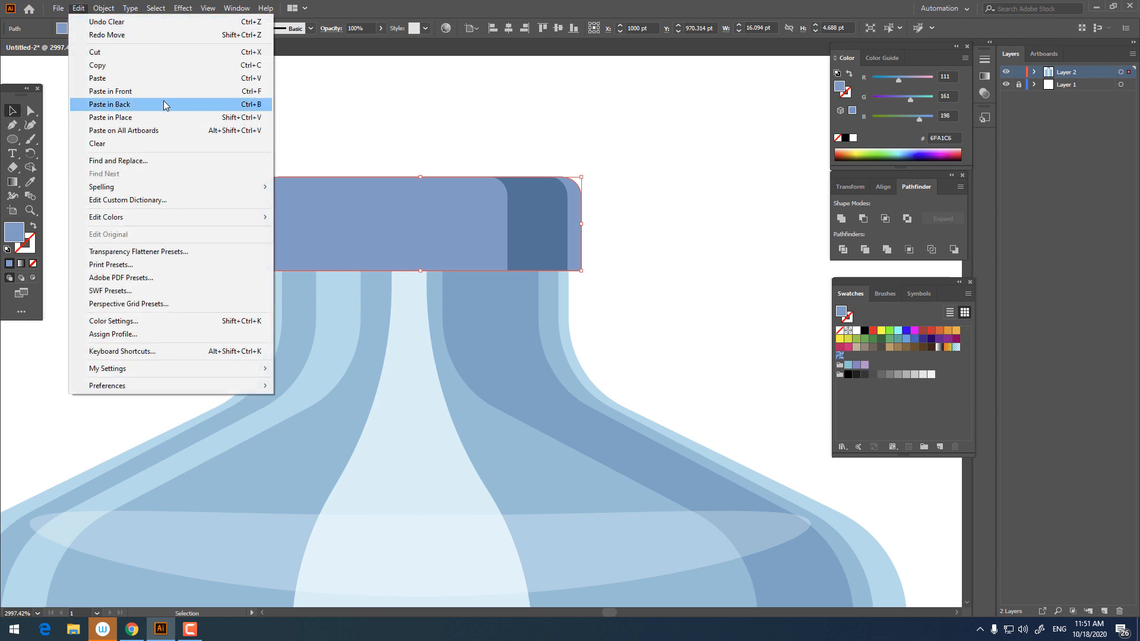
left_click(160, 91)
left_click_drag(581, 225, 568, 225)
double_click(10, 233)
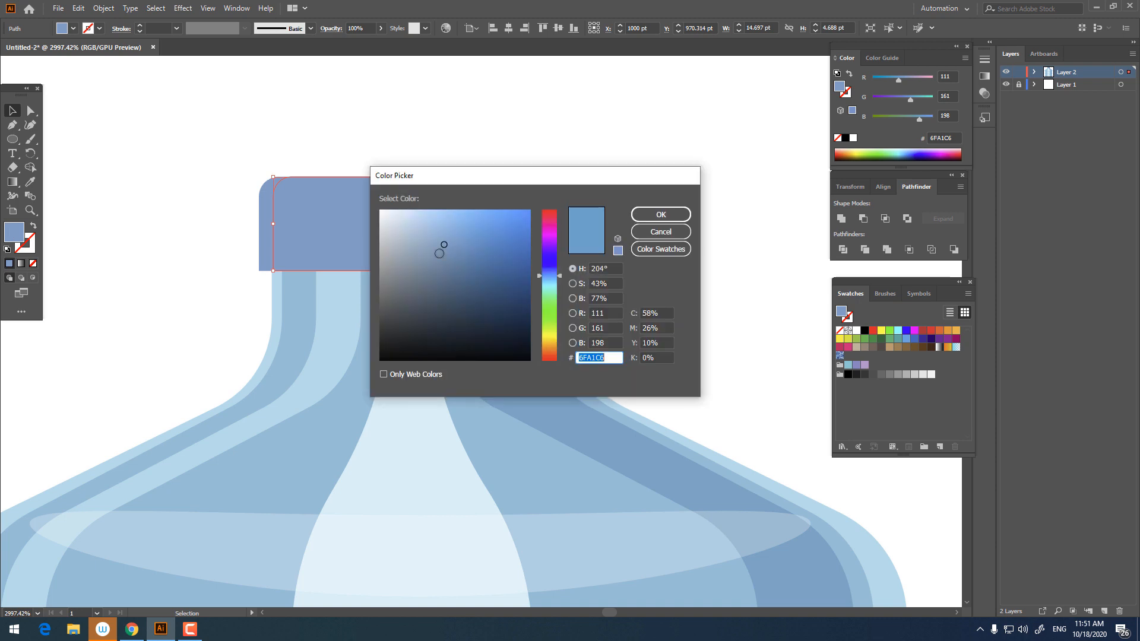
left_click_drag(440, 242, 462, 259)
left_click(657, 216)
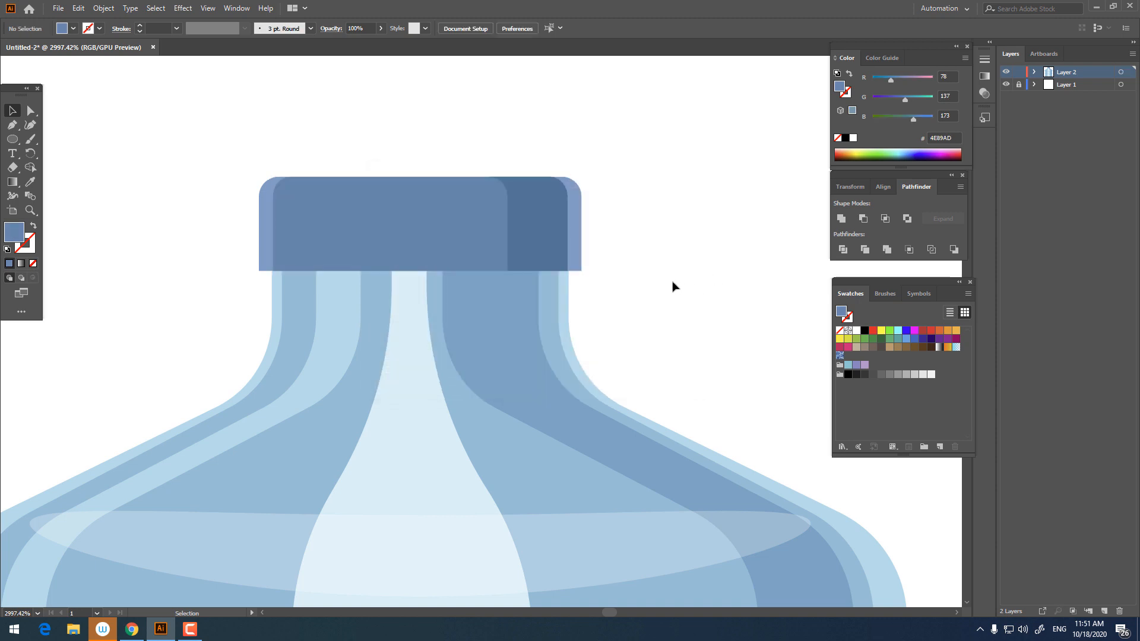
Step: Paste a copy of the inner cap shape in front, keeping it in place
left_click(58, 8)
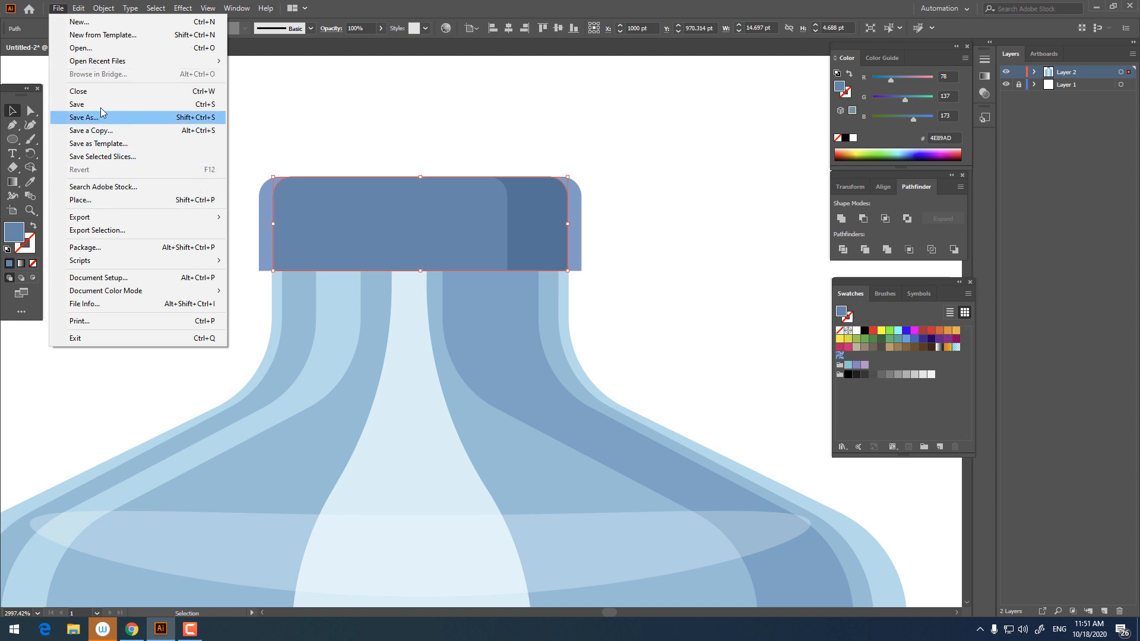
mouse_move(83, 8)
left_click(109, 66)
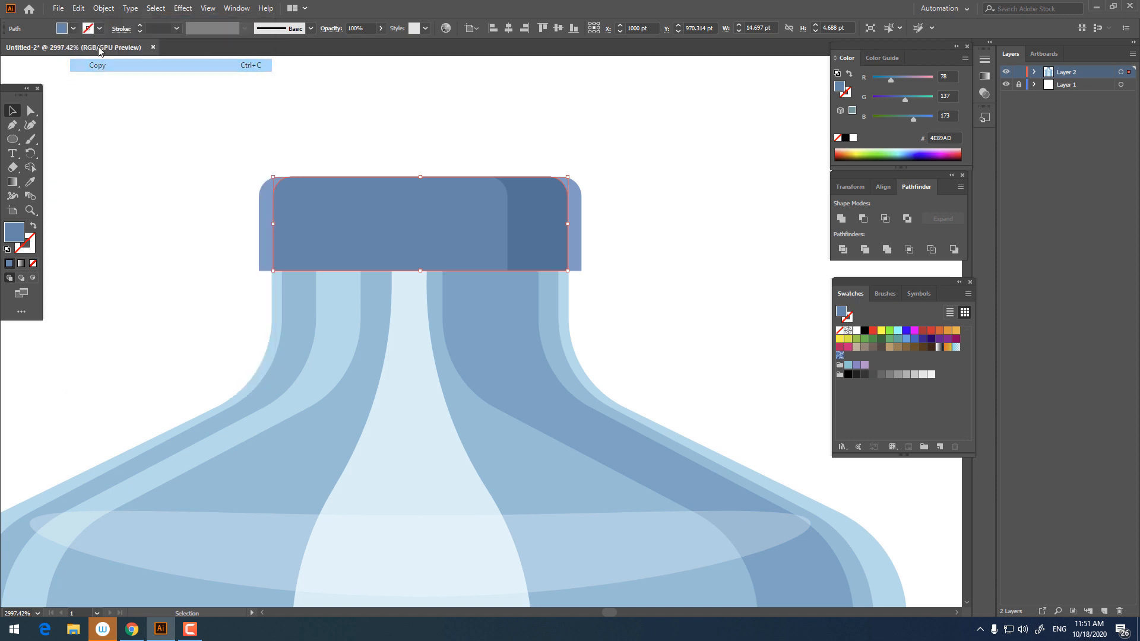
left_click(87, 10)
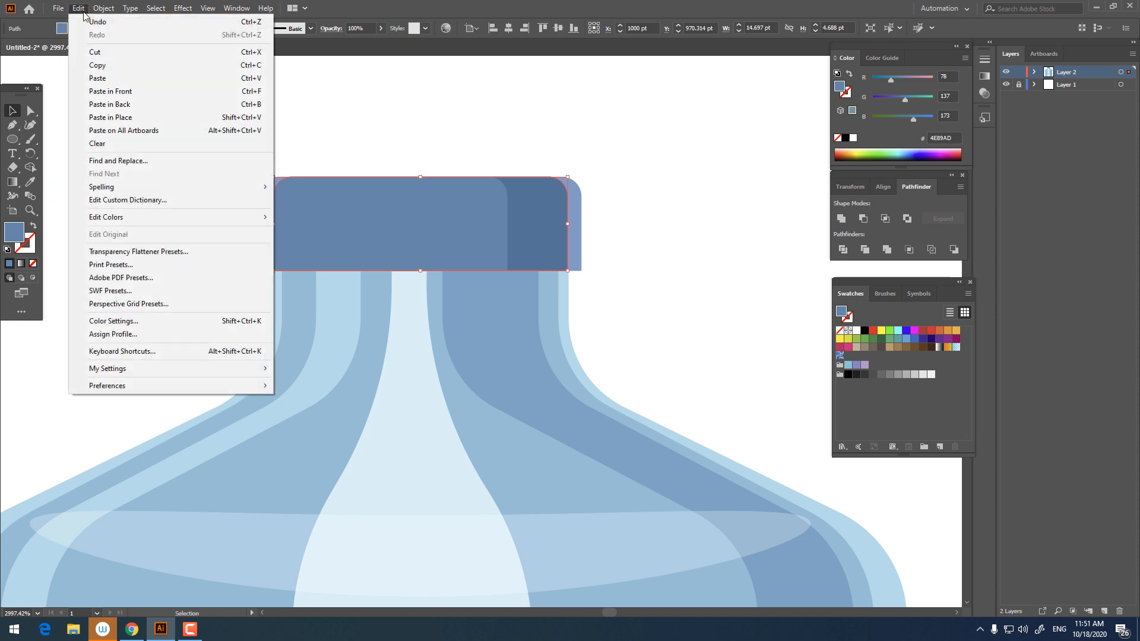
left_click(110, 89)
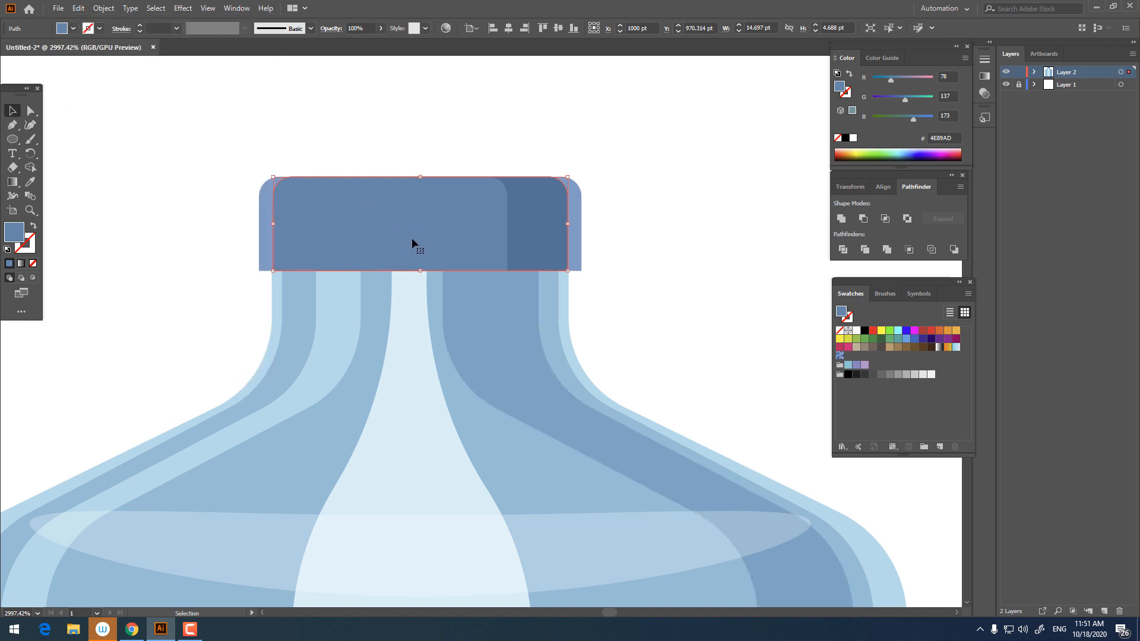
left_click_drag(397, 231, 403, 318)
key("ctrl+z")
Step: Paste another copy of the inner cap shape in front and shift it slightly right
left_click(81, 9)
left_click(109, 67)
left_click(79, 9)
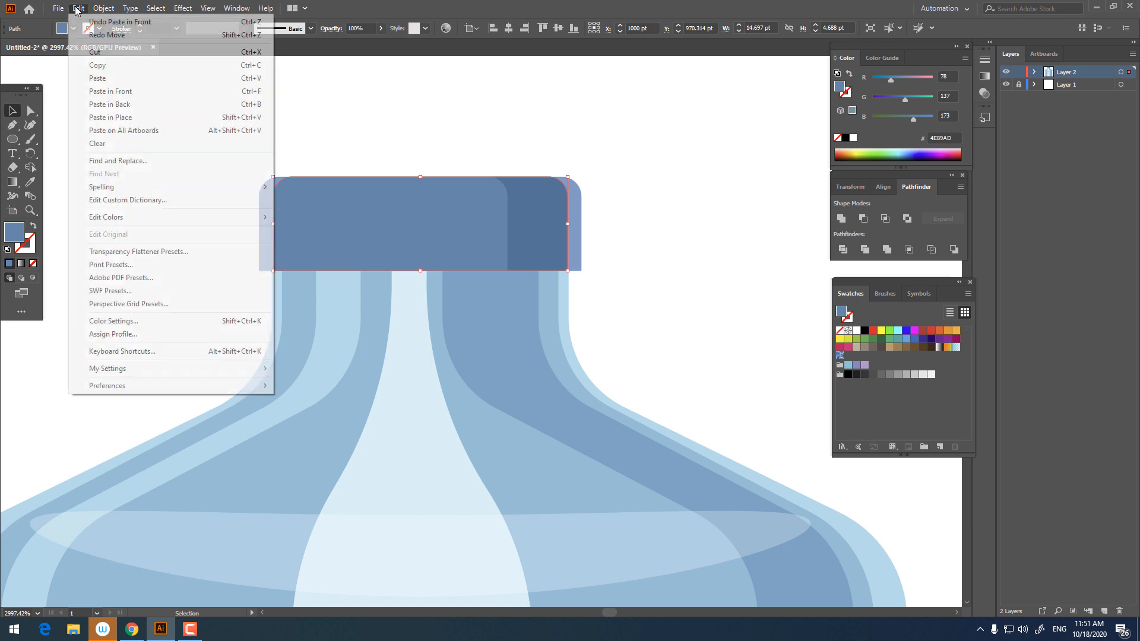
left_click(141, 91)
left_click_drag(385, 227, 414, 230)
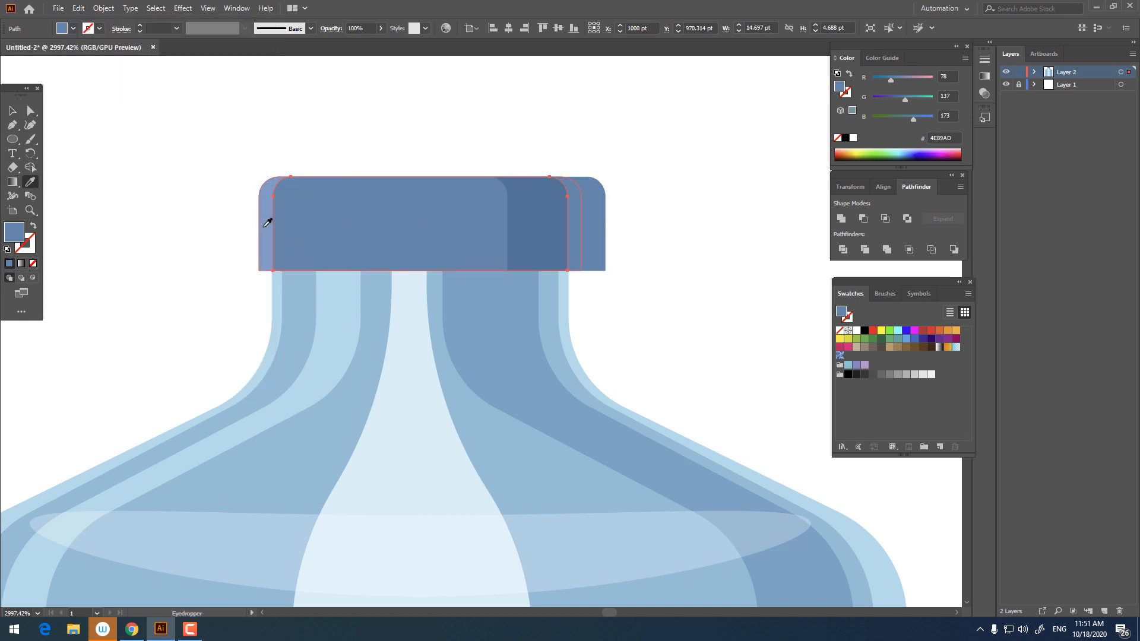
Step: Fill the unshifted copy of the inner cap shape with 90B9D3
left_click(266, 219)
double_click(14, 231)
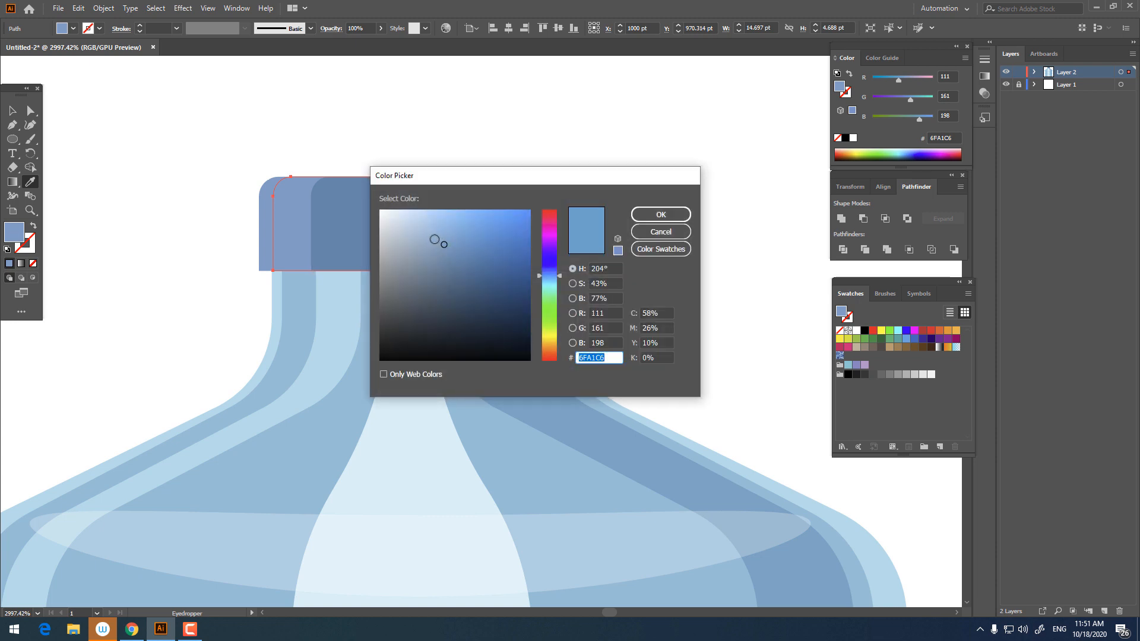
left_click(428, 235)
left_click(660, 214)
Step: Divide the two overlapping cap copies, ungroup them, and delete every piece except the light strip along the left side
key("v")
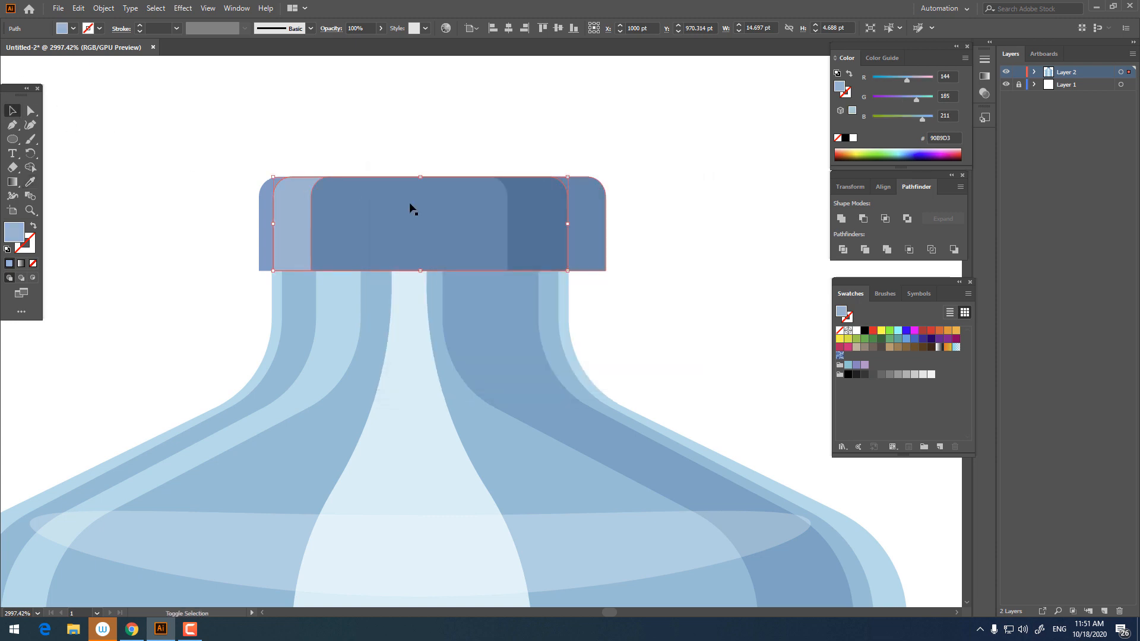
left_click(440, 216, "shift")
left_click(843, 249)
right_click(425, 238)
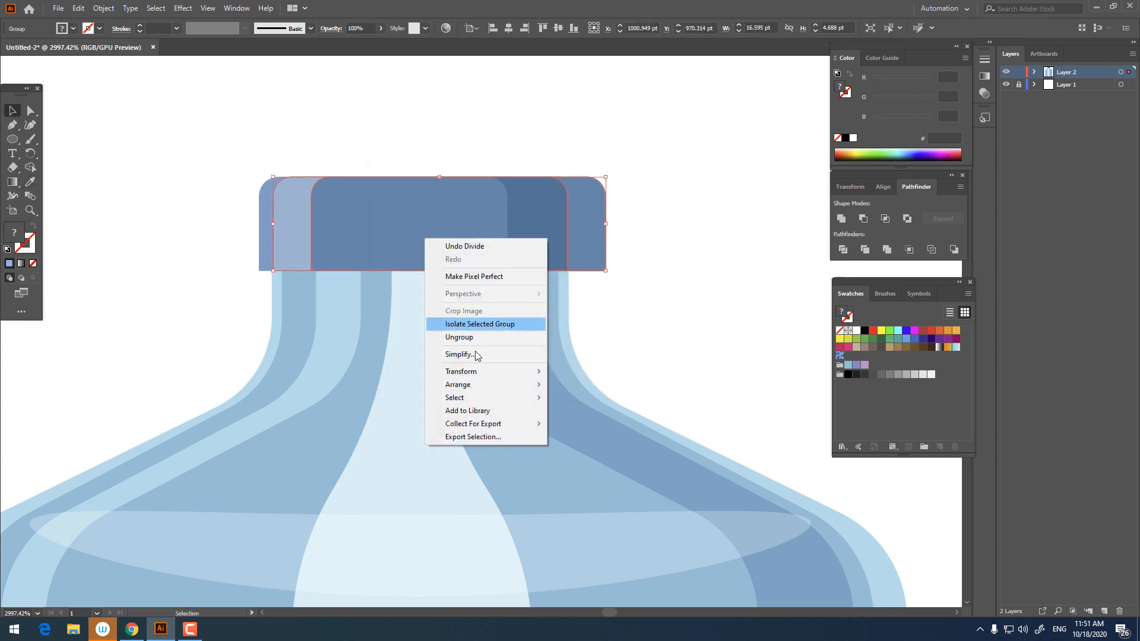
left_click(484, 339)
left_click(644, 285)
left_click(587, 240)
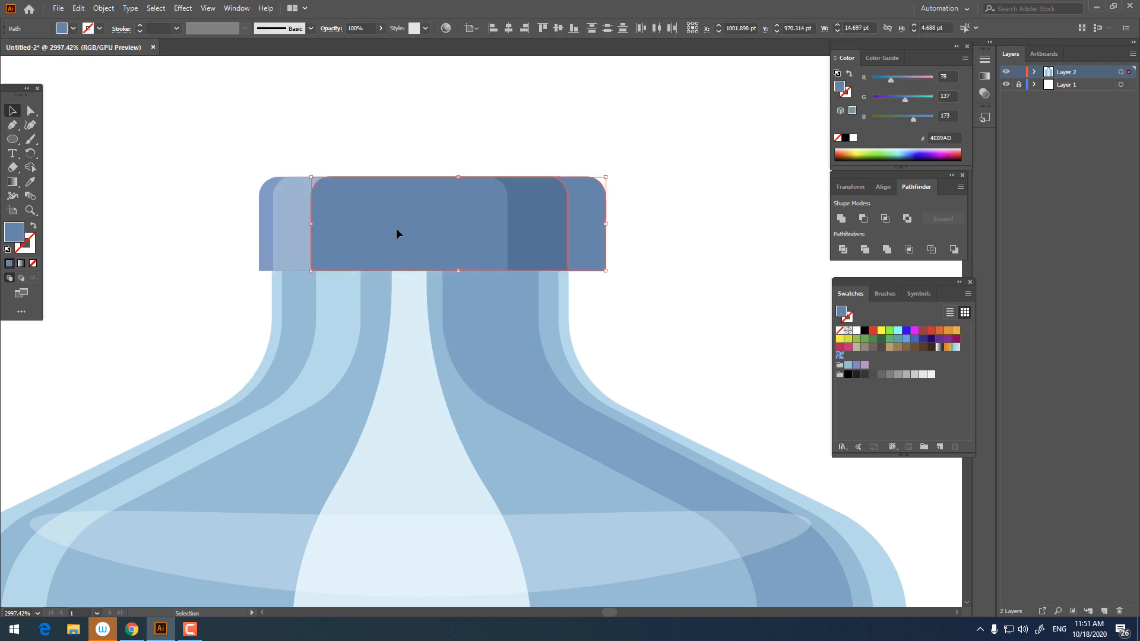
key("Delete")
Step: Draw a vertical rectangle over the middle of the cap and fit it to the neck highlight, about 1.7 by 4.7 pt
key("z")
left_click_drag(652, 255, 453, 255)
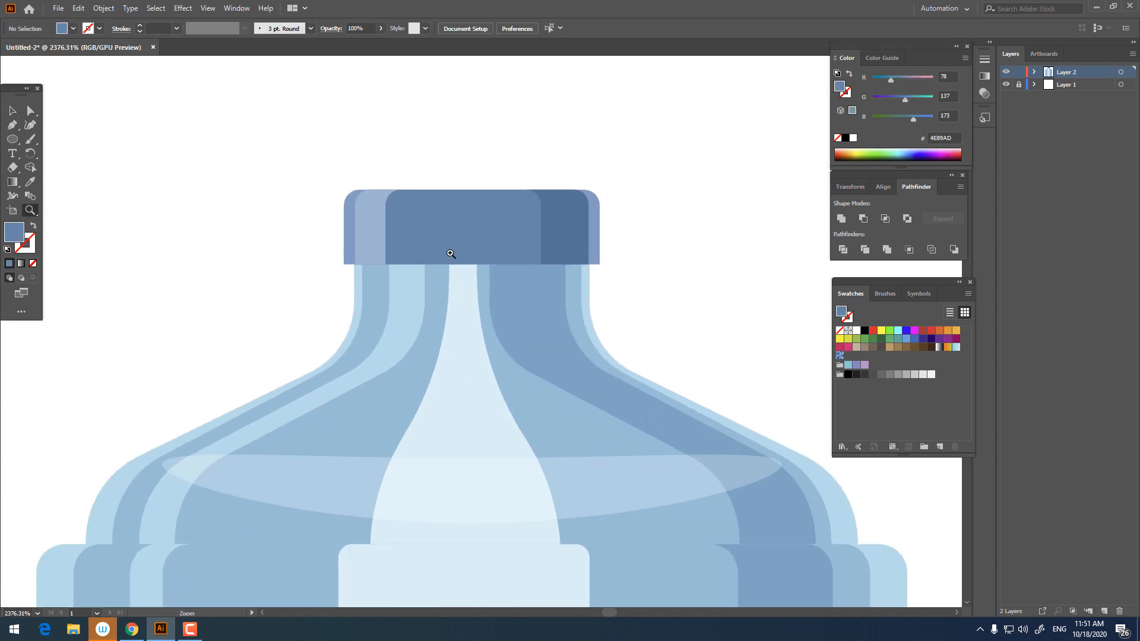
left_click(453, 254)
left_click_drag(12, 143, 106, 136)
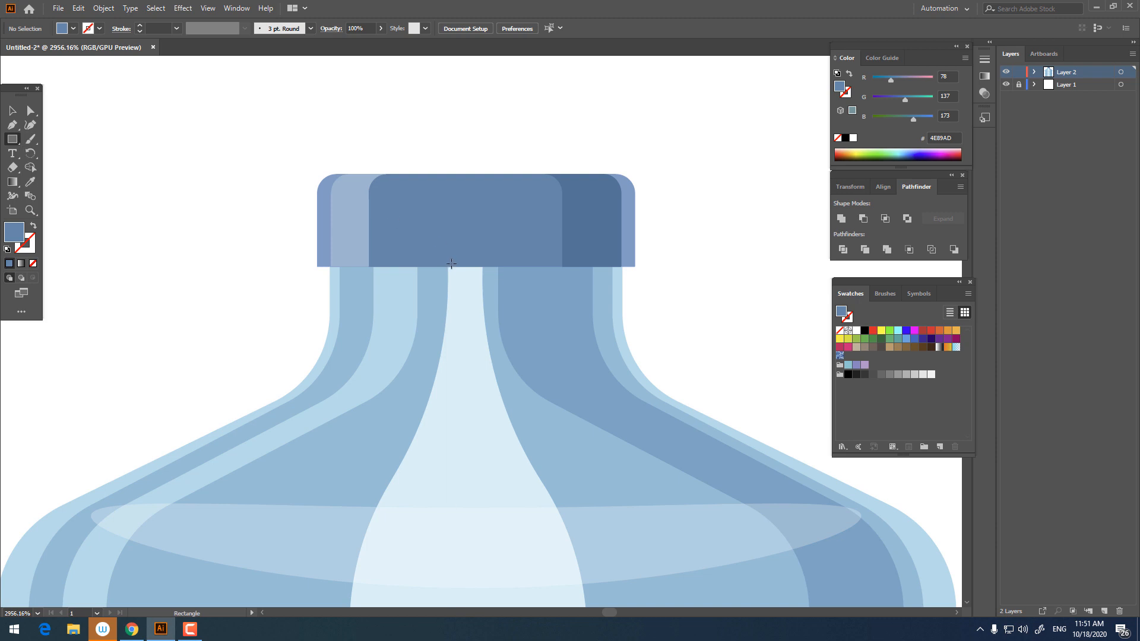
left_click_drag(449, 263, 485, 174)
key("ctrl+plus")
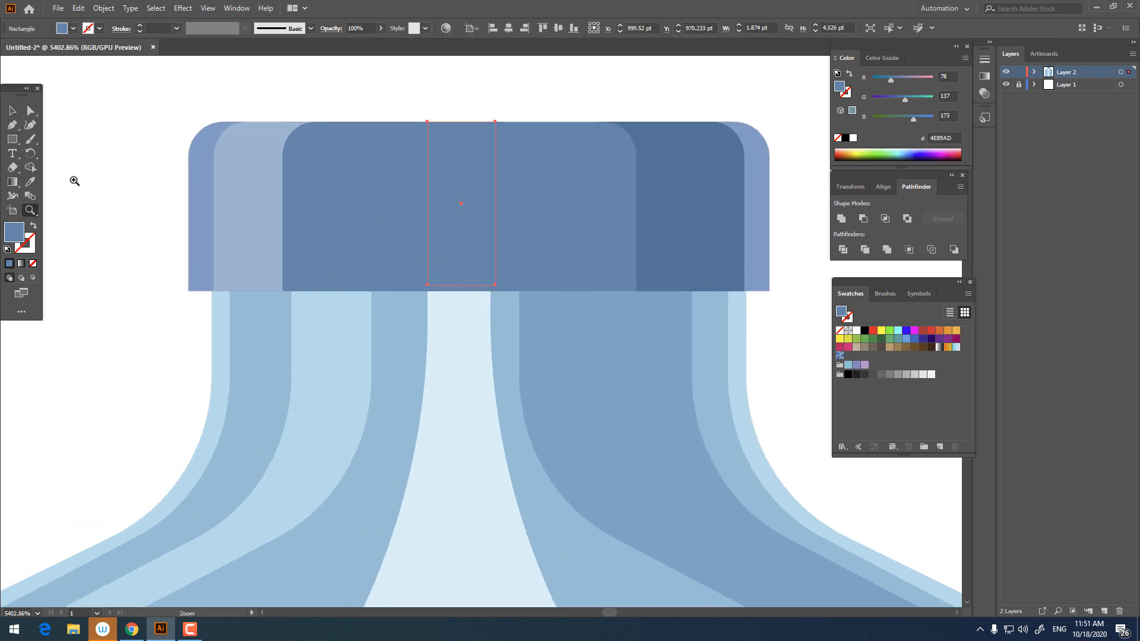
key("v")
left_click_drag(462, 285, 461, 290)
left_click_drag(494, 206, 491, 206)
Step: Fill the rectangle in the middle of the cap with AFD1E2
left_click(35, 181)
left_click(235, 193)
key("z")
left_click_drag(411, 204, 198, 210)
double_click(10, 231)
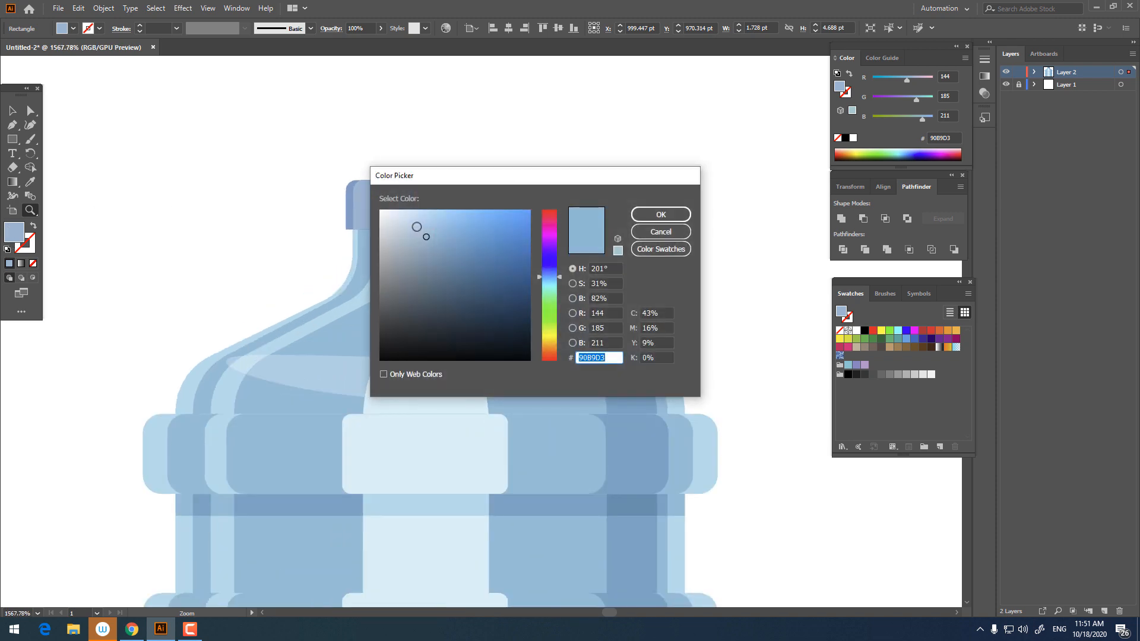
left_click(414, 227)
left_click(655, 213)
Step: Group all the bottle parts and centre the group vertically on the artboard
left_click_drag(528, 176, 283, 205)
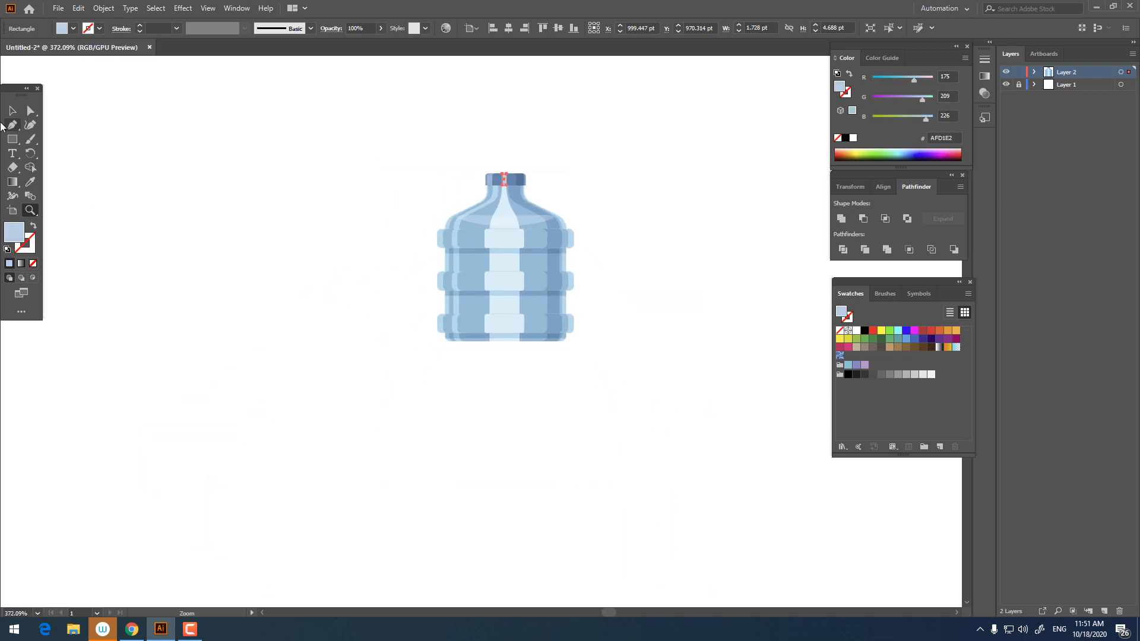
left_click(12, 110)
left_click(414, 209)
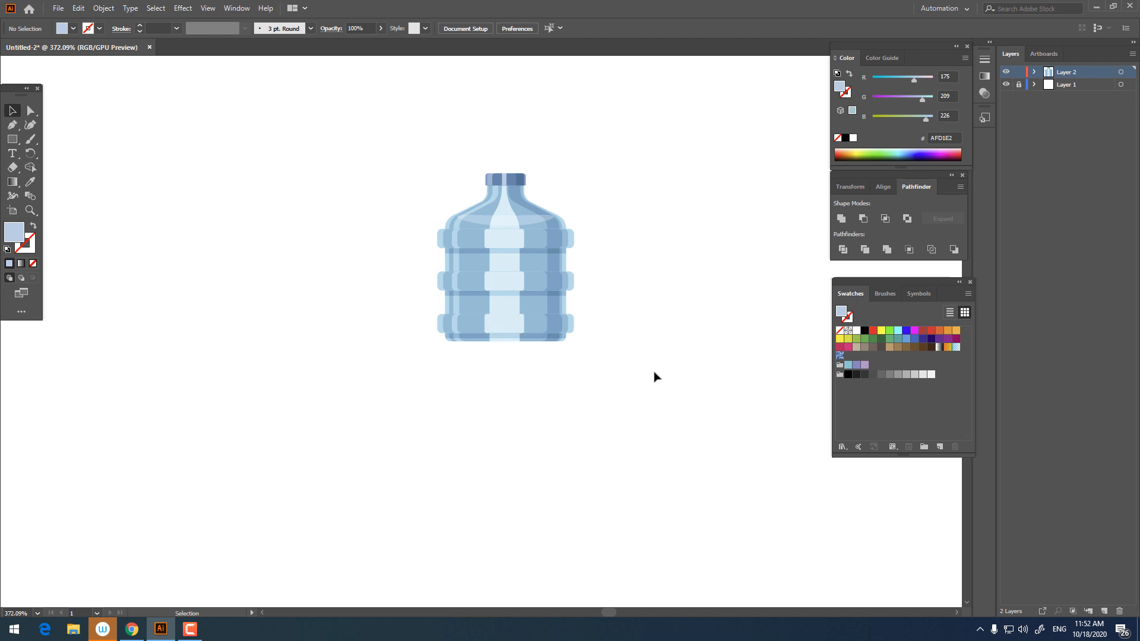
left_click_drag(739, 390, 294, 80)
right_click(511, 252)
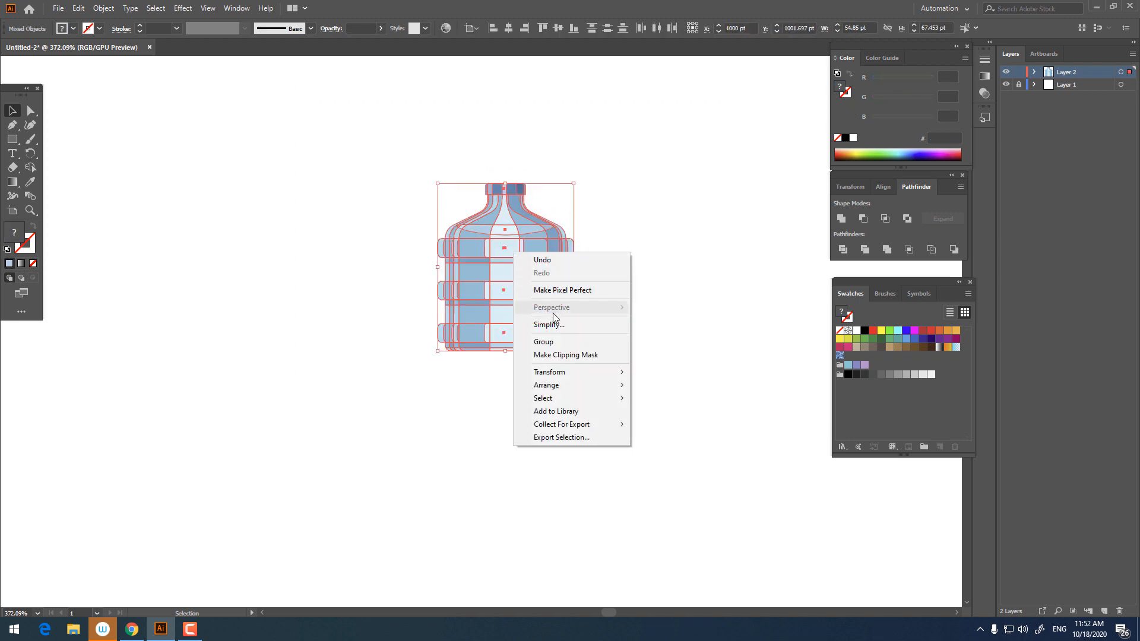
left_click(557, 342)
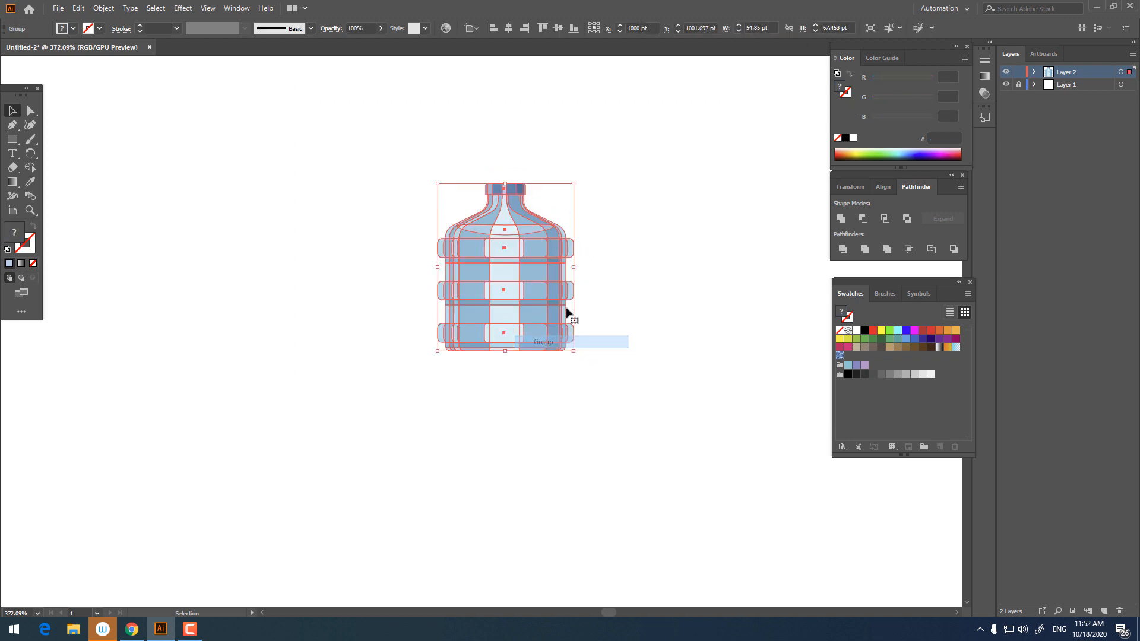
left_click(559, 29)
left_click(562, 196)
Step: Draw a flat ellipse about 77.4 by 3.4 pt across the bottle's base and fill it with A6BFC9
key("z")
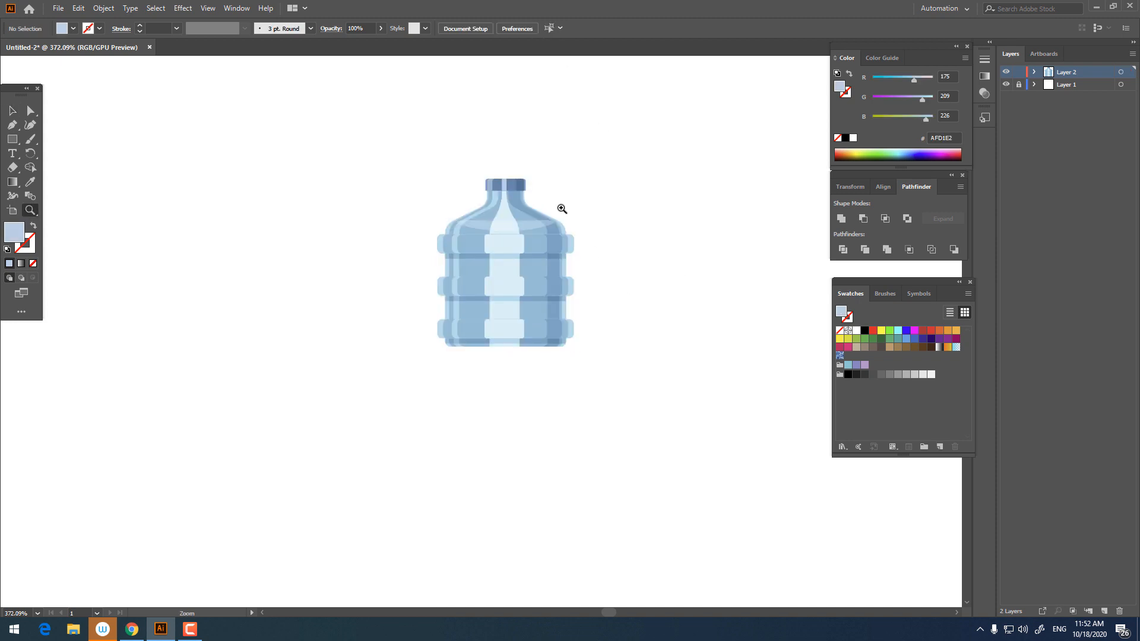
left_click_drag(562, 220, 662, 256)
left_click_drag(12, 139, 57, 167)
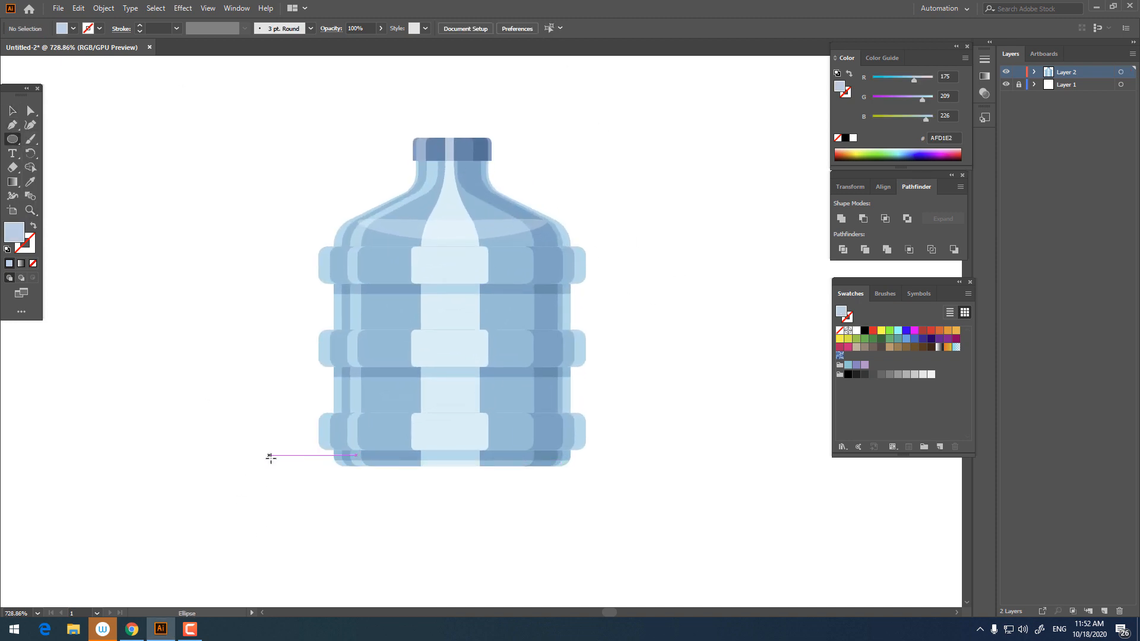
left_click_drag(270, 456, 646, 472)
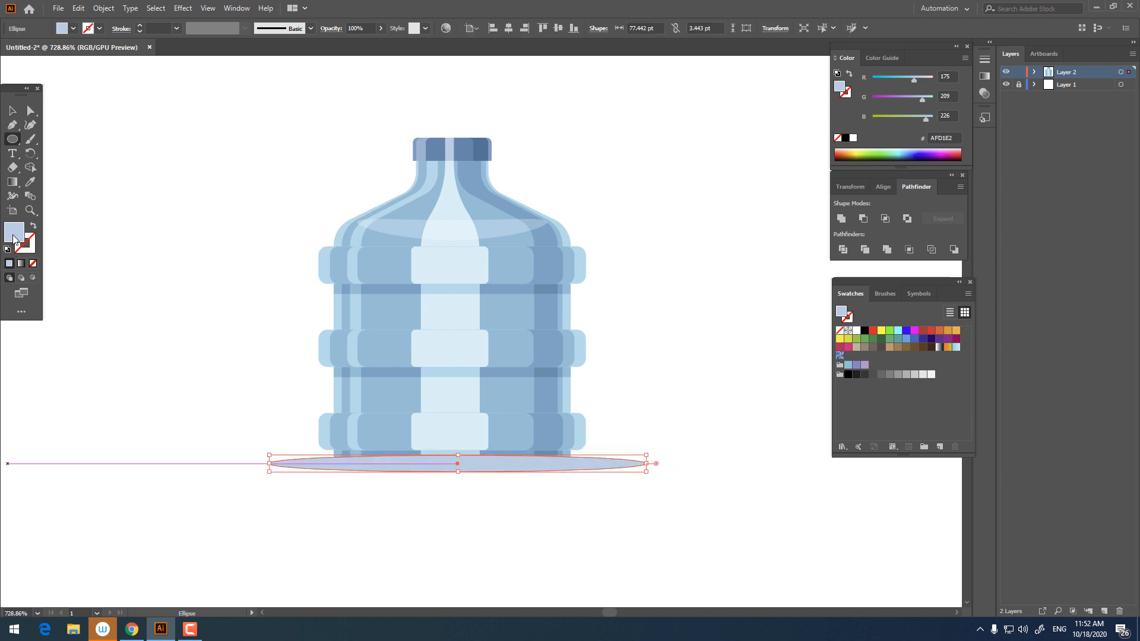
double_click(13, 240)
type("A6BFC9")
key("Return")
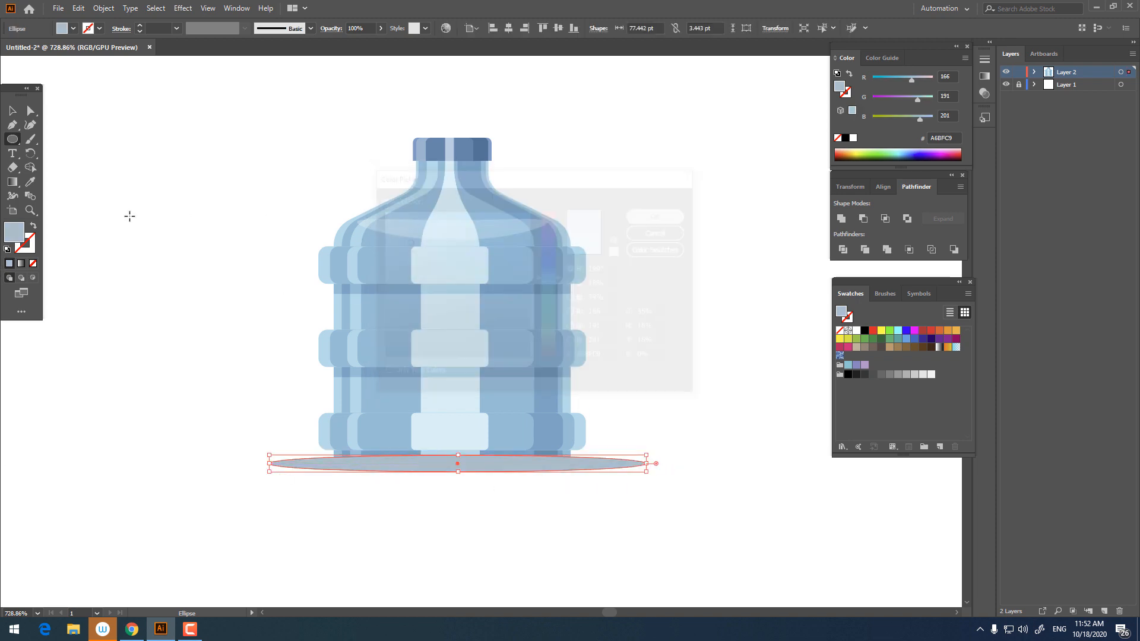
Step: Send the shadow ellipse behind the bottle and align the ellipse and bottle on their horizontal centres
key("v")
right_click(574, 462)
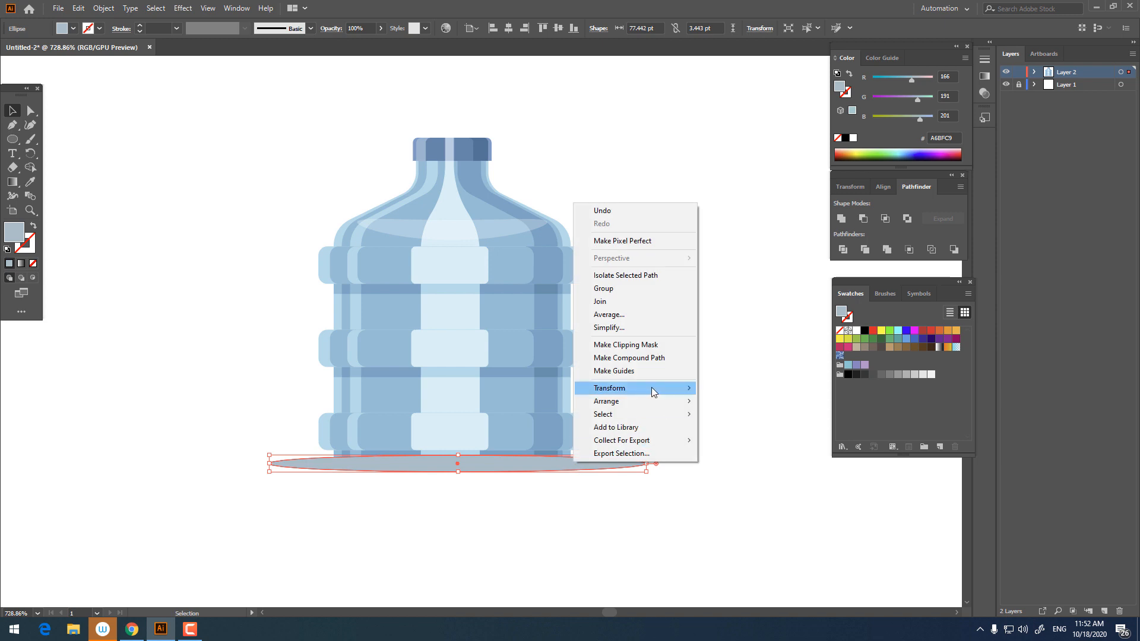
mouse_move(658, 404)
left_click(768, 441)
left_click(720, 517)
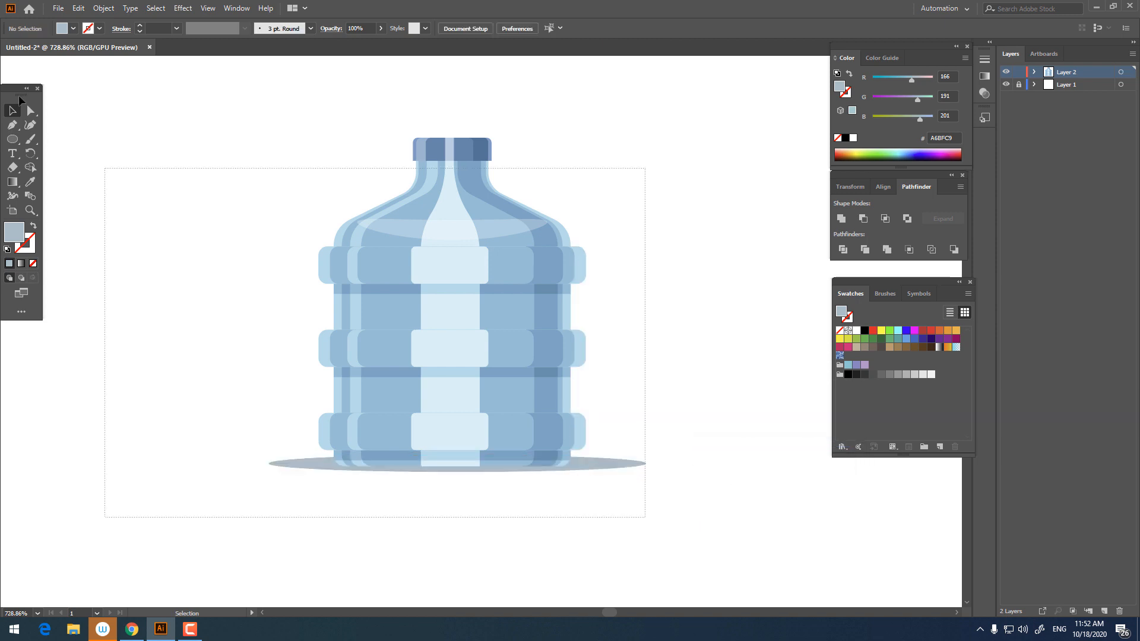
key("ctrl+a")
left_click(509, 28)
left_click(653, 285)
key("z")
left_click_drag(630, 342, 583, 376)
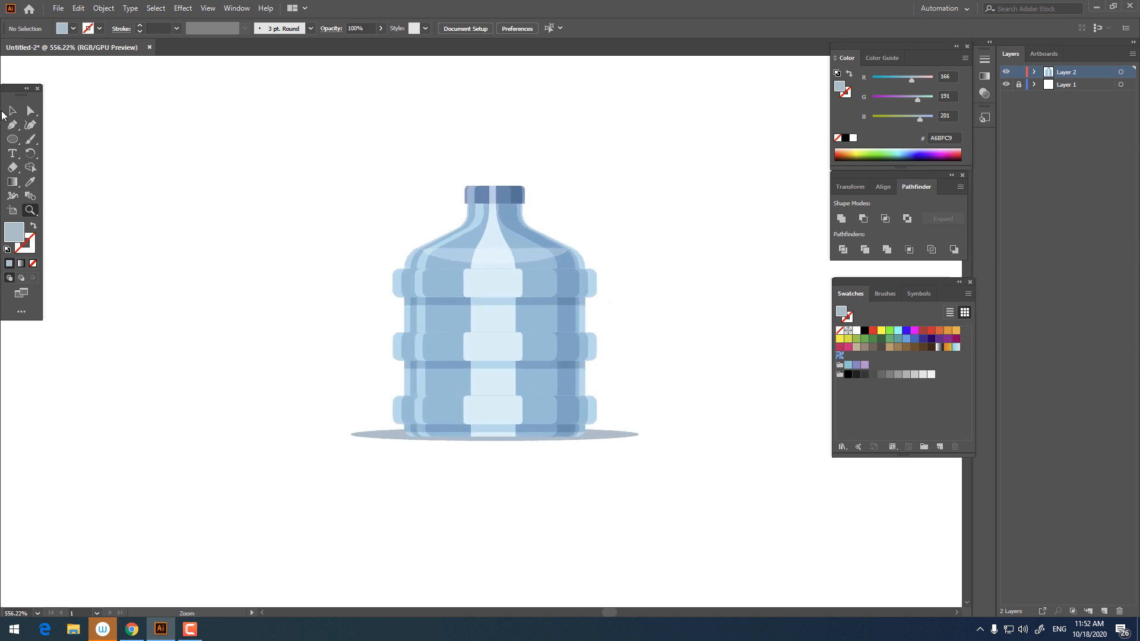
key("v")
left_click_drag(650, 257, 620, 270)
key("z")
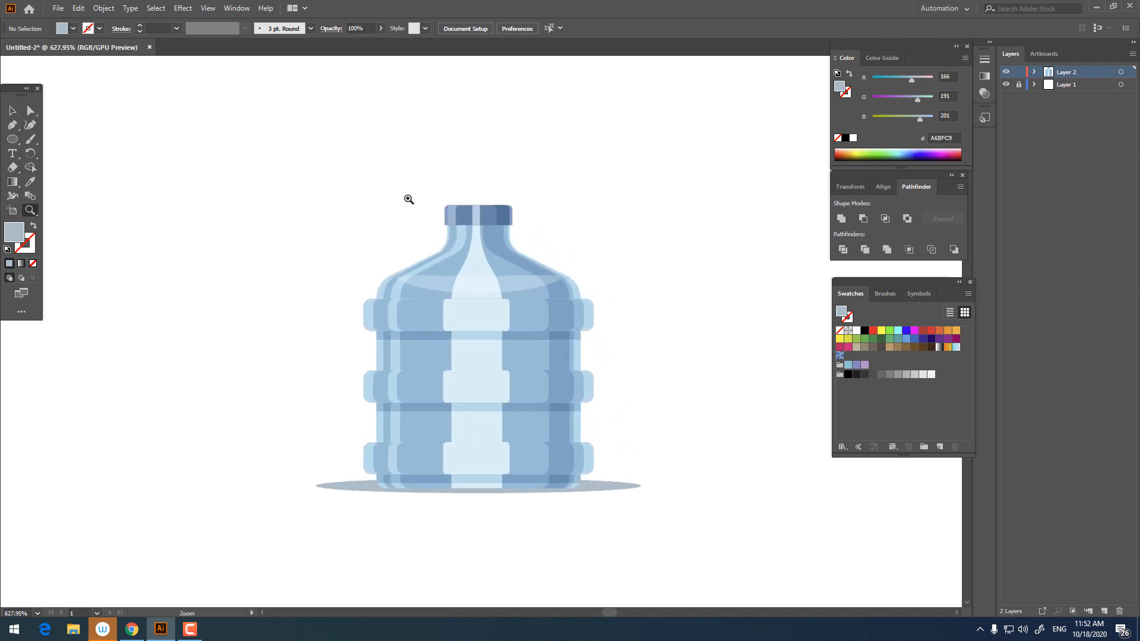
left_click(15, 111)
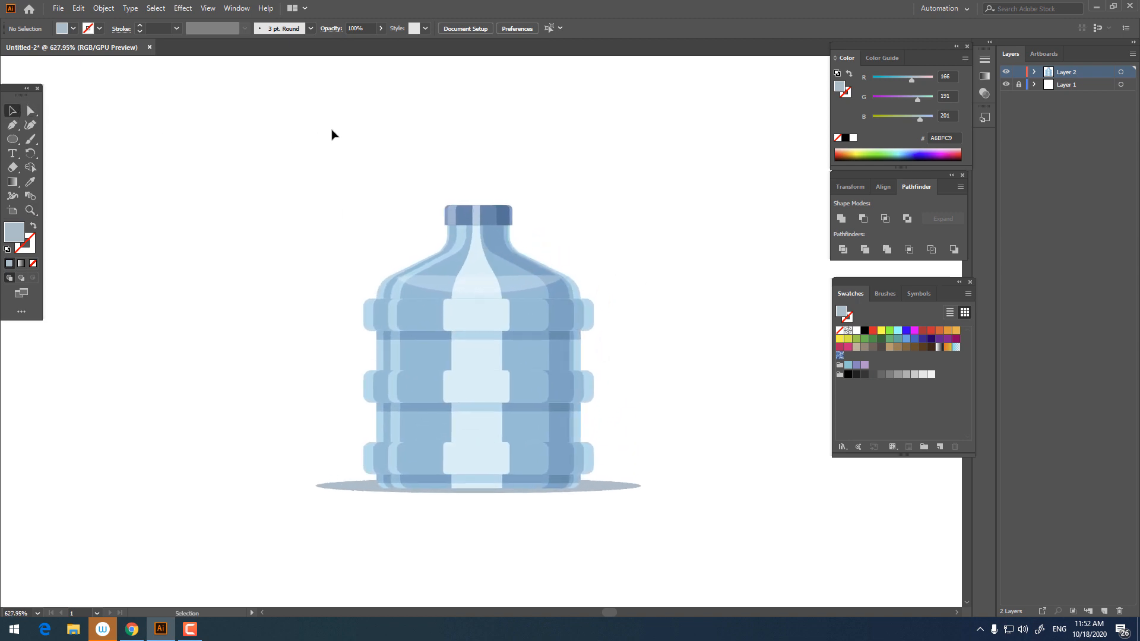